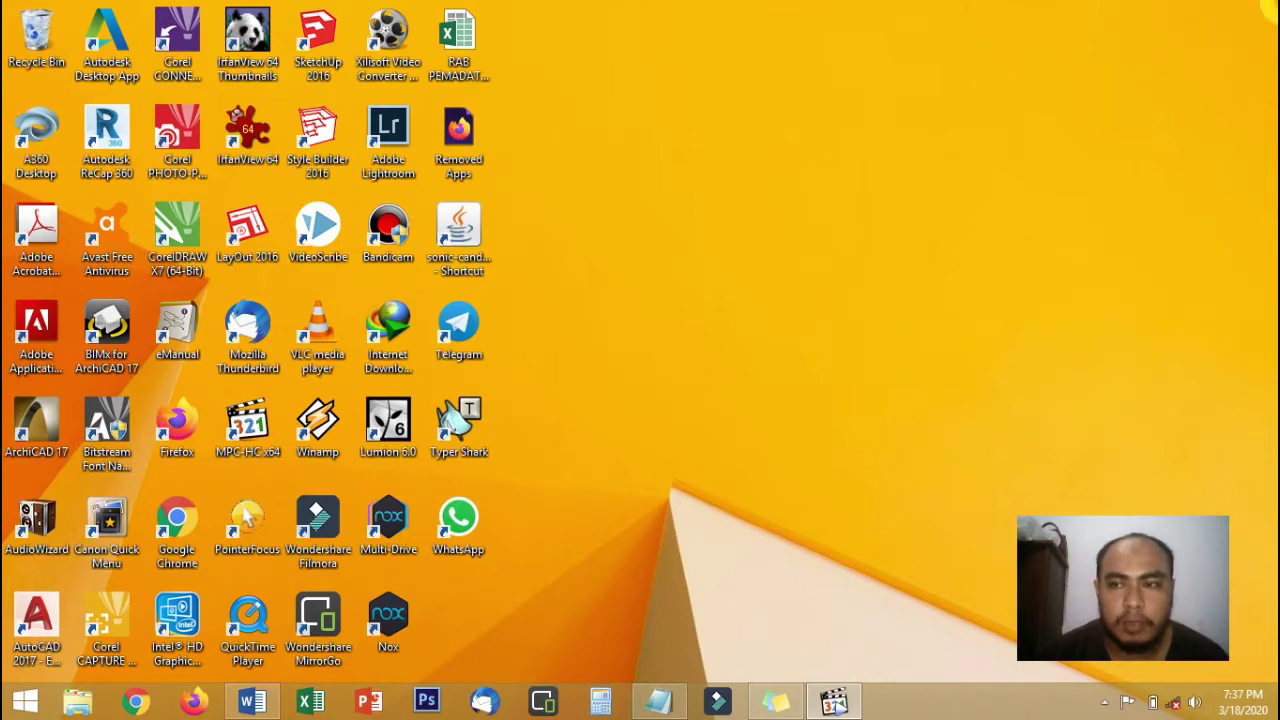
Step: Find Excel 2016 through the Windows search, open it and create a blank workbook
{"action": "mouse_move", "coordinate": [1268, 160]}
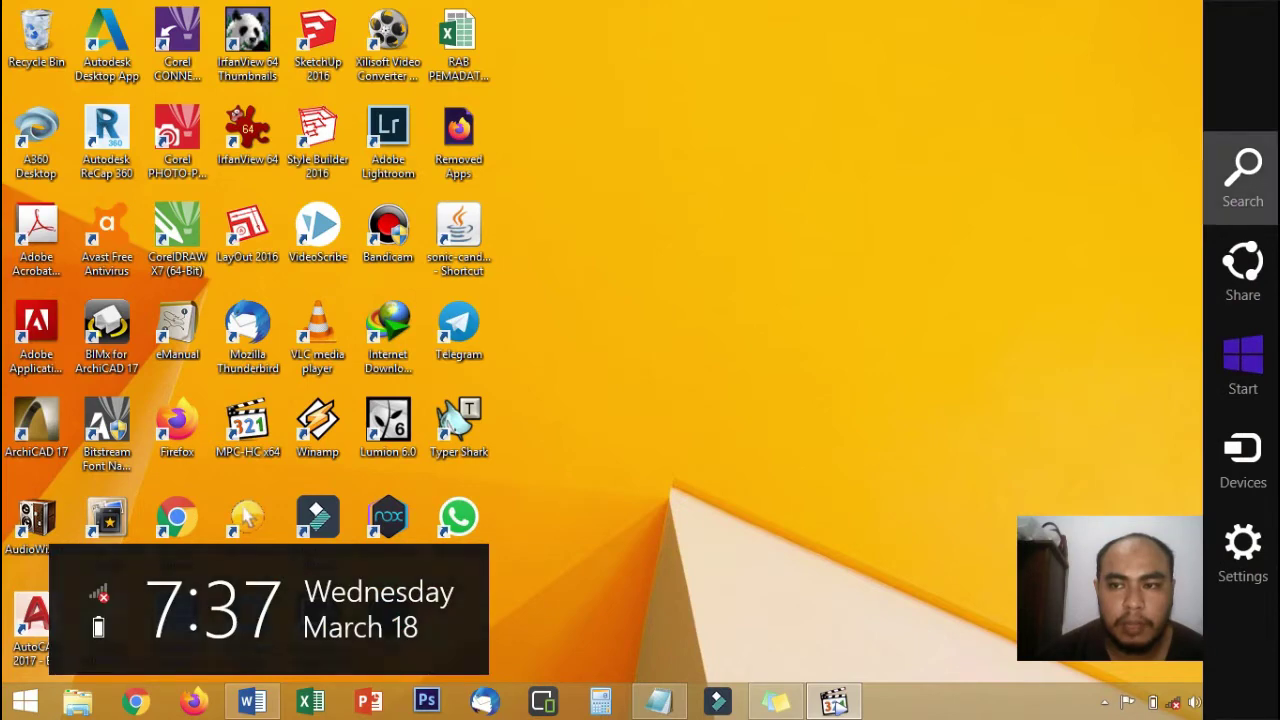
{"action": "left_click", "coordinate": [1243, 168]}
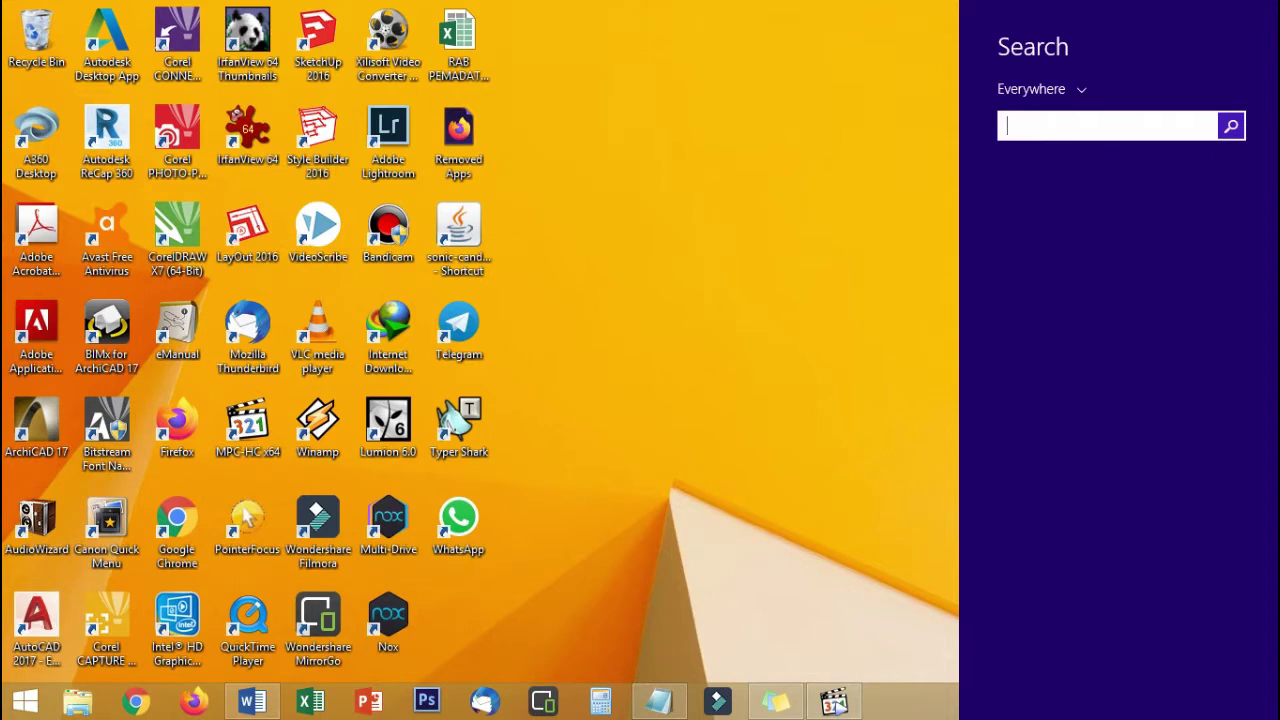
{"action": "type", "text": "ex"}
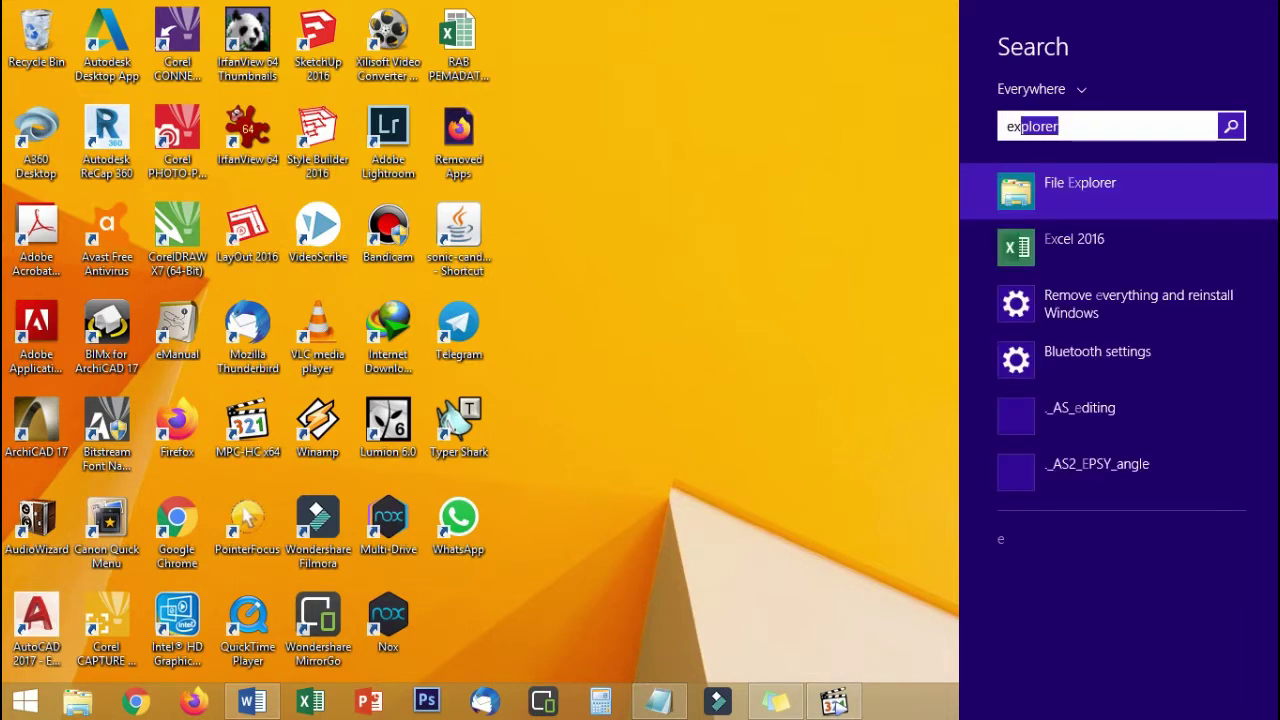
{"action": "type", "text": "cel 2016"}
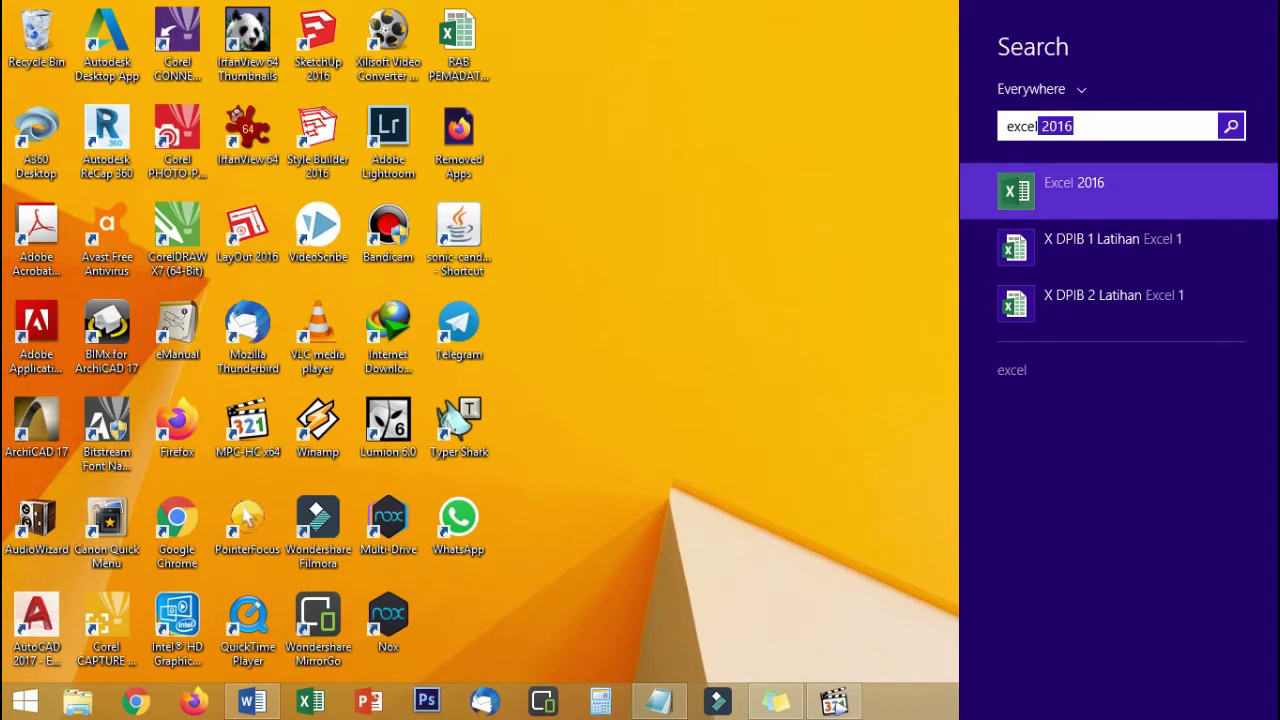
{"action": "left_click", "coordinate": [1089, 195]}
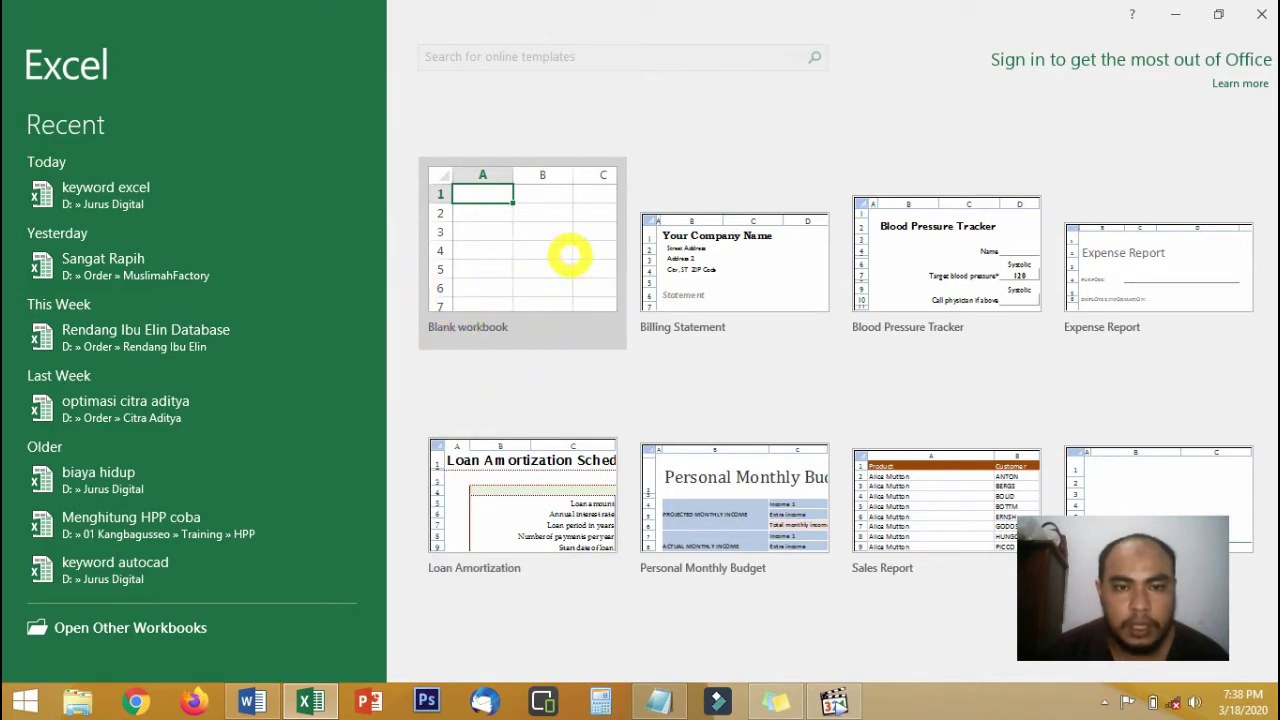
{"action": "left_click", "coordinate": [569, 256]}
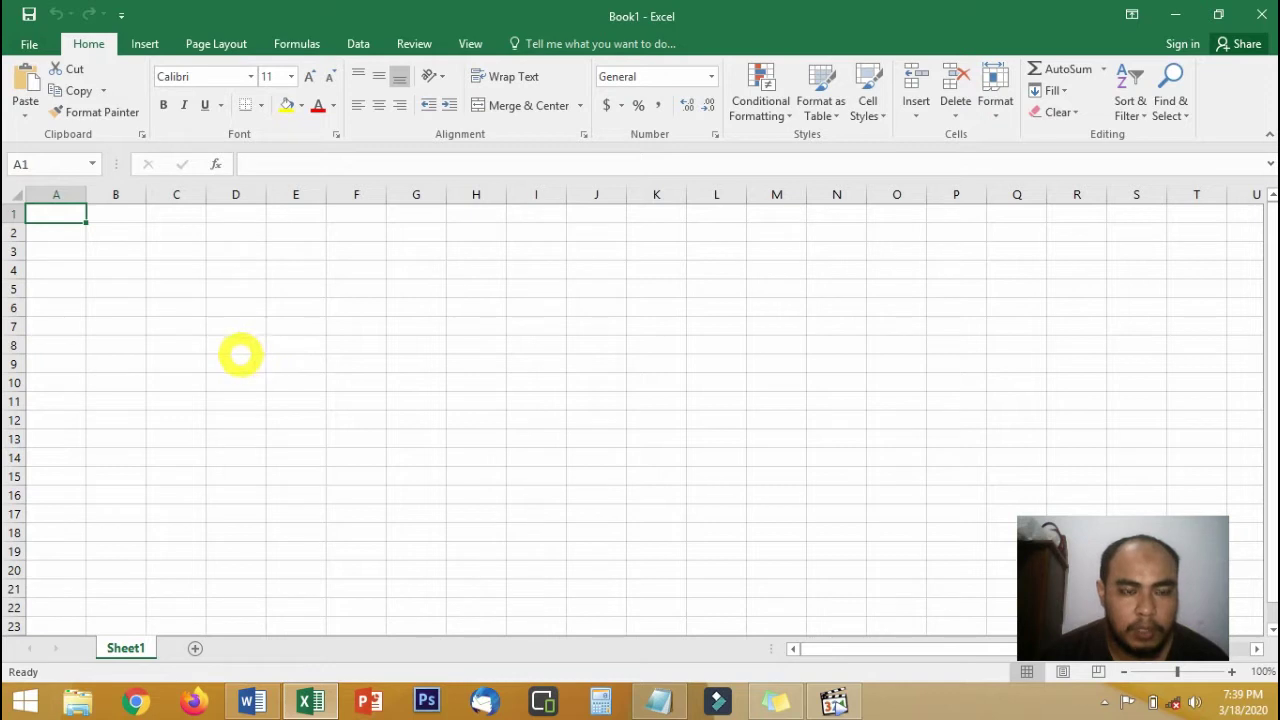
{"action": "left_click", "coordinate": [240, 346]}
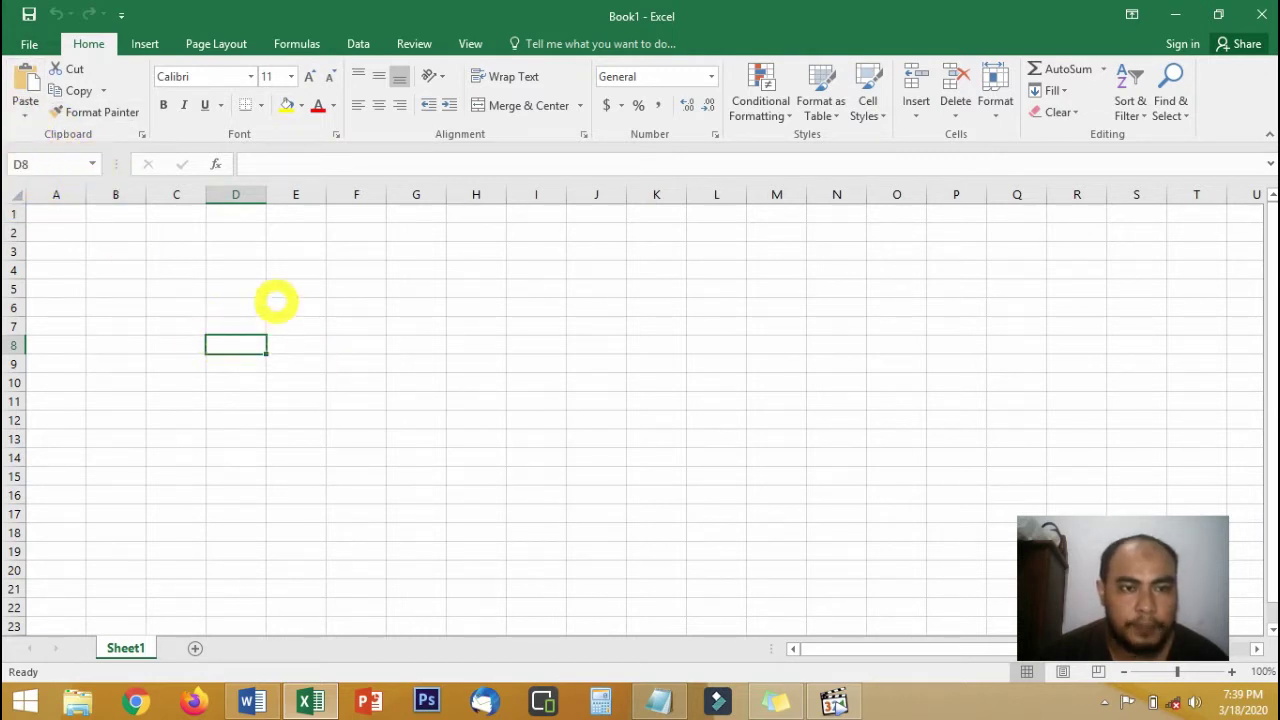
{"action": "left_click", "coordinate": [121, 219]}
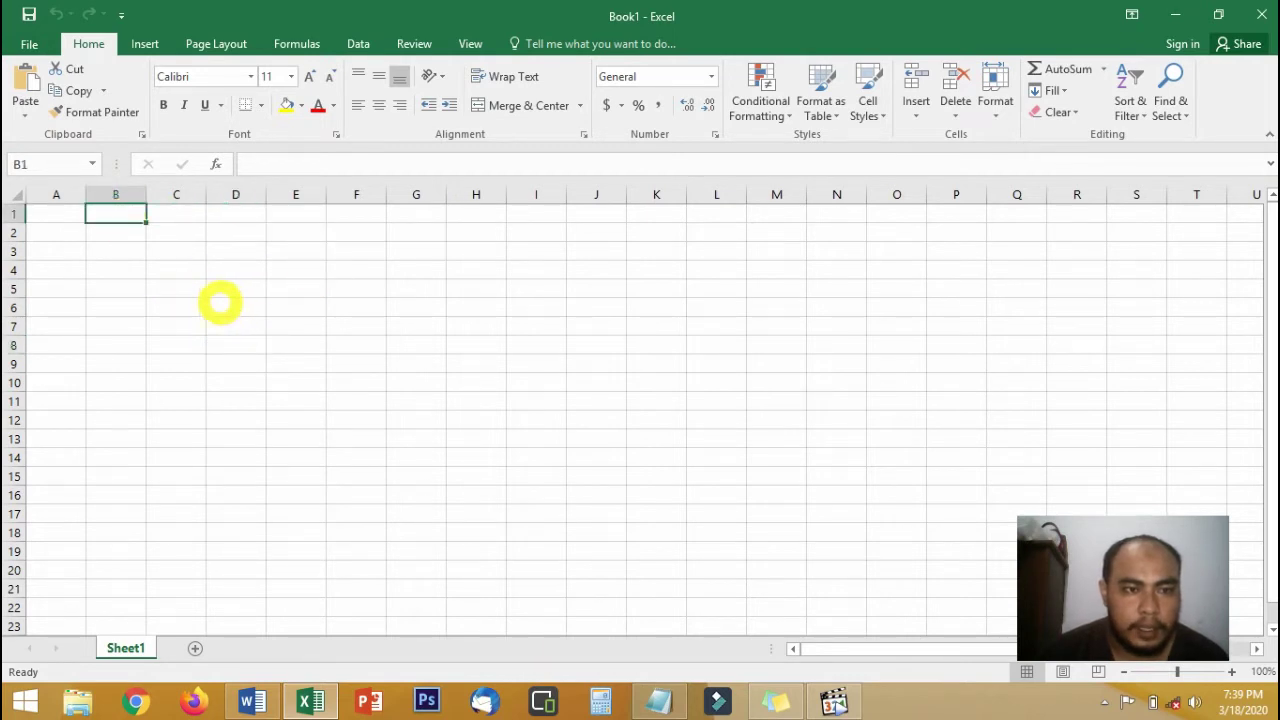
{"action": "left_click", "coordinate": [220, 304]}
{"action": "left_click", "coordinate": [734, 294]}
{"action": "left_click", "coordinate": [442, 348]}
{"action": "left_click", "coordinate": [194, 297]}
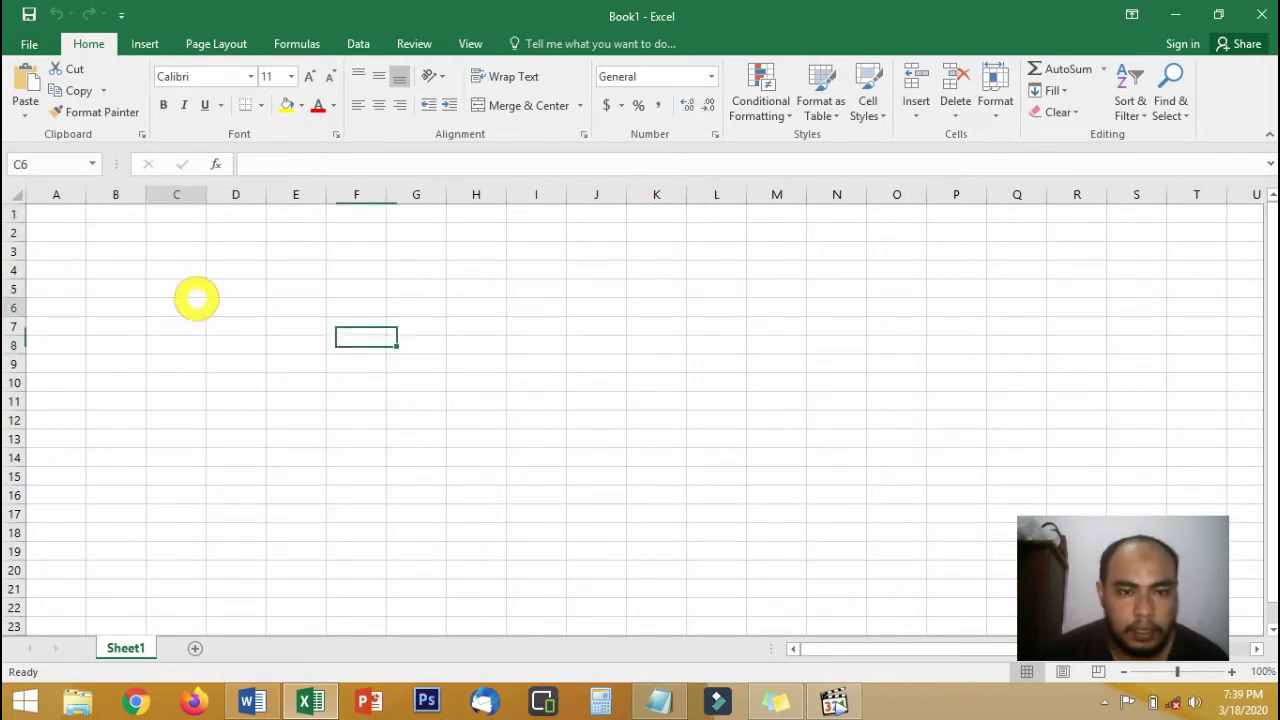
{"action": "left_click", "coordinate": [154, 266]}
{"action": "left_click", "coordinate": [100, 226]}
{"action": "left_click", "coordinate": [57, 244]}
{"action": "left_click", "coordinate": [72, 306]}
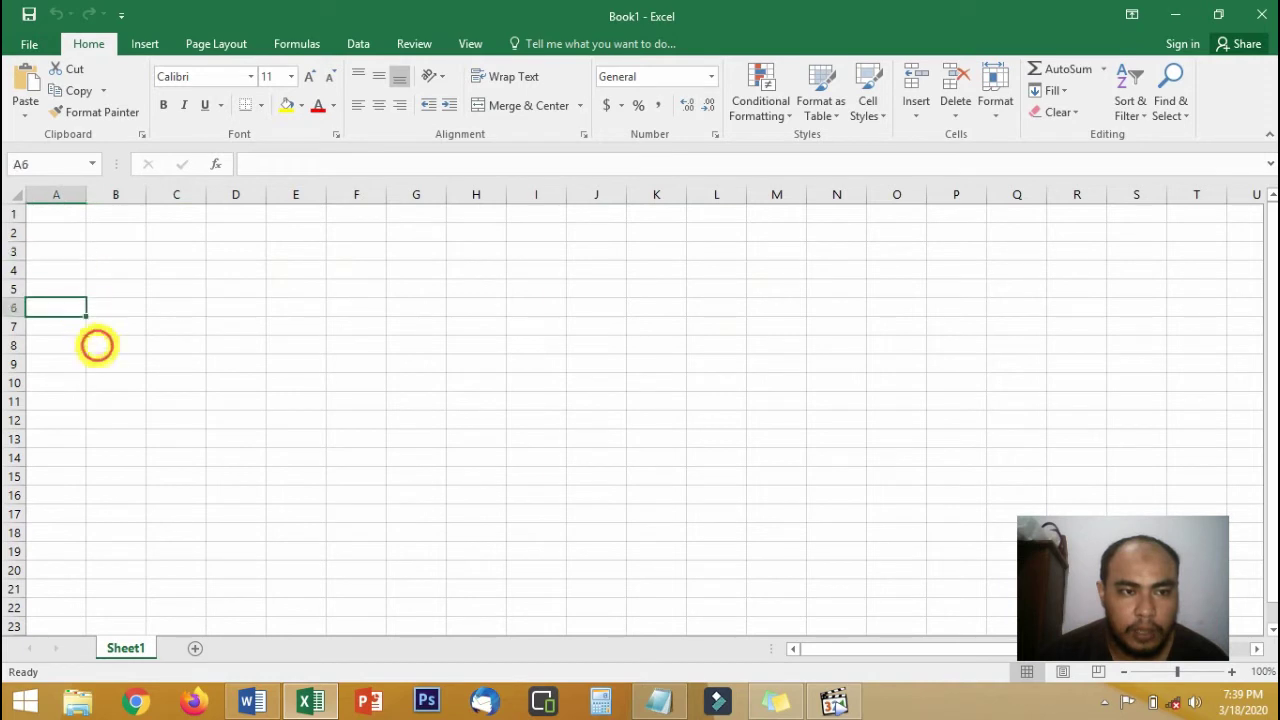
{"action": "left_click", "coordinate": [118, 347]}
{"action": "left_click", "coordinate": [222, 344]}
Step: Try to jump from cell A1 to the far end of the sheet
{"action": "left_click", "coordinate": [46, 213]}
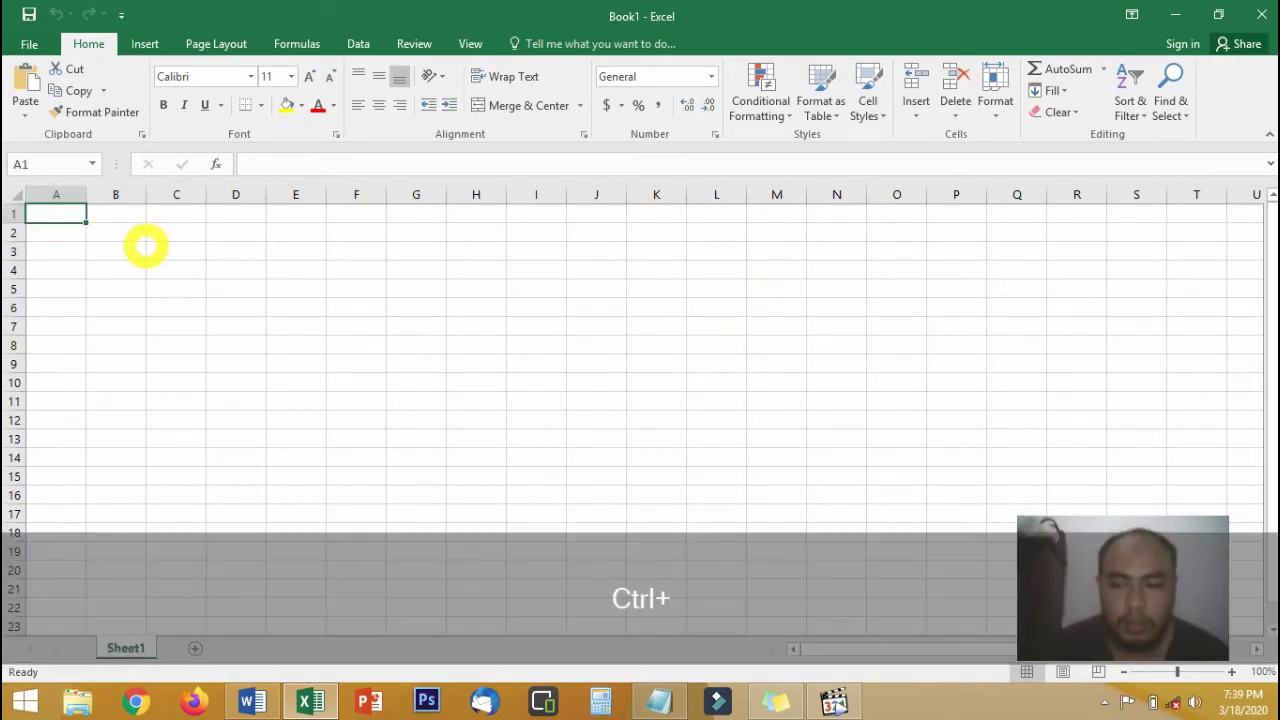
{"action": "key", "text": "ctrl+End"}
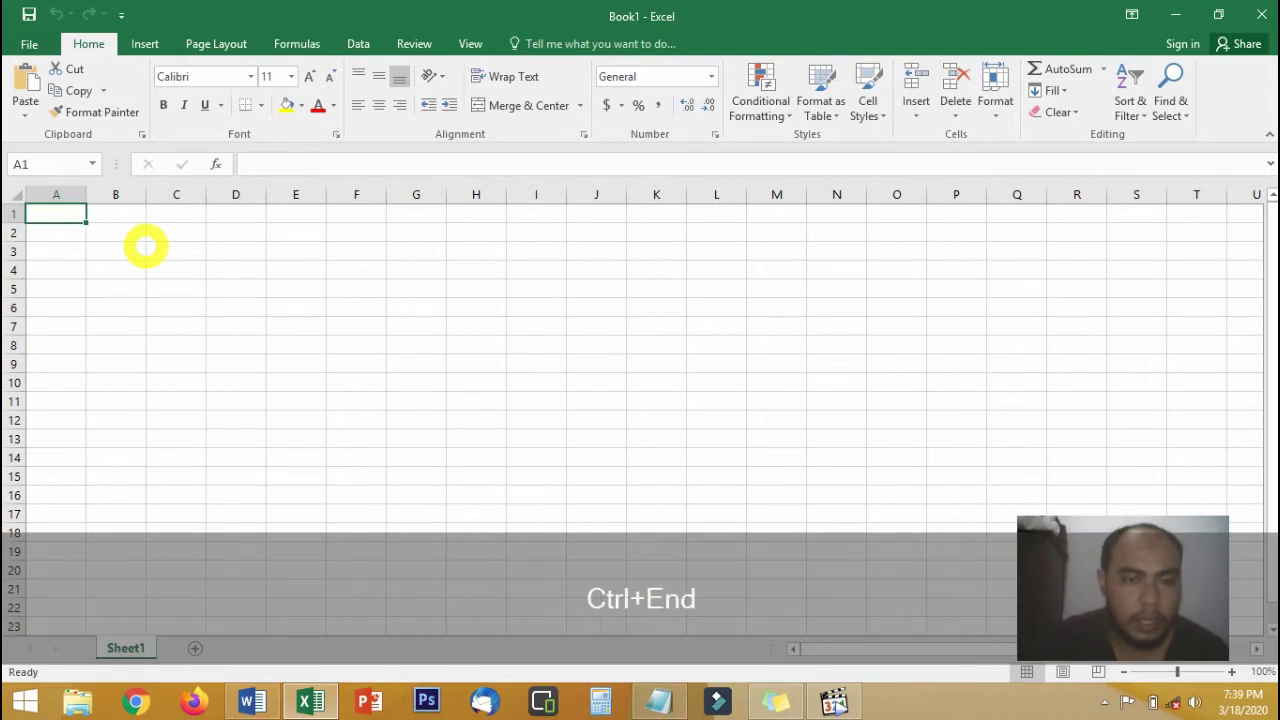
{"action": "key", "text": "End"}
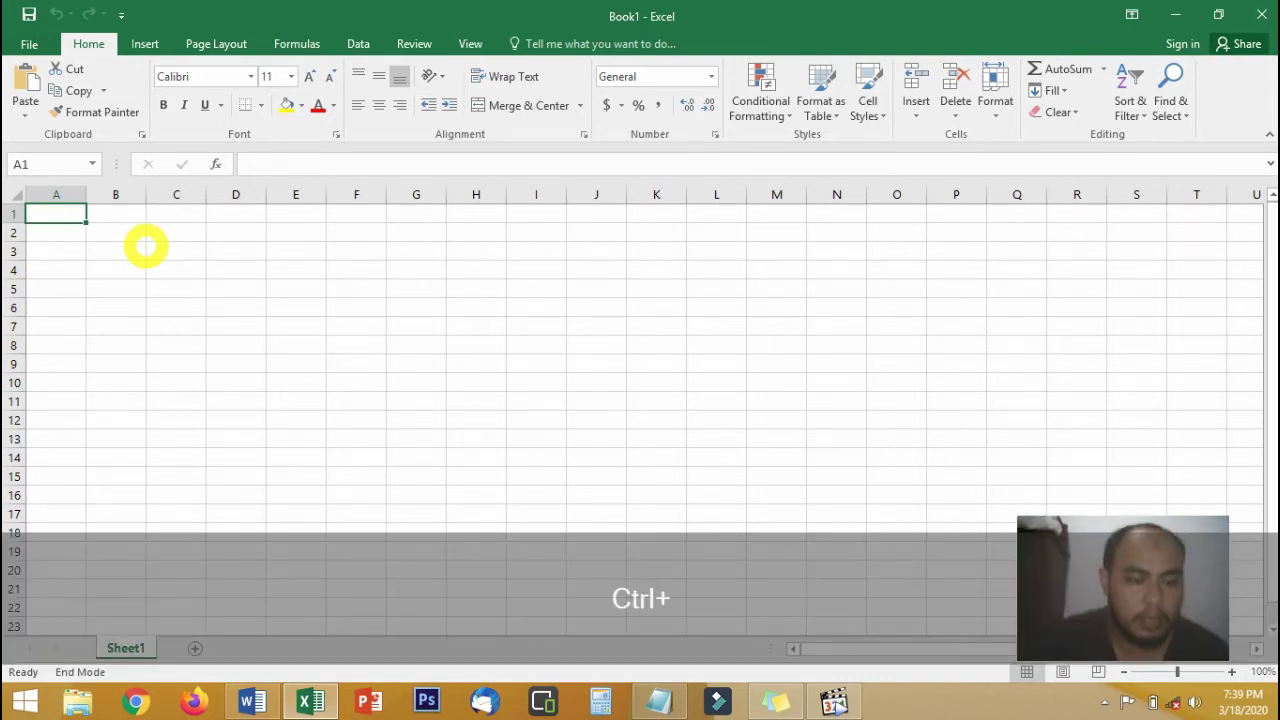
{"action": "key", "text": "ctrl+shift+End"}
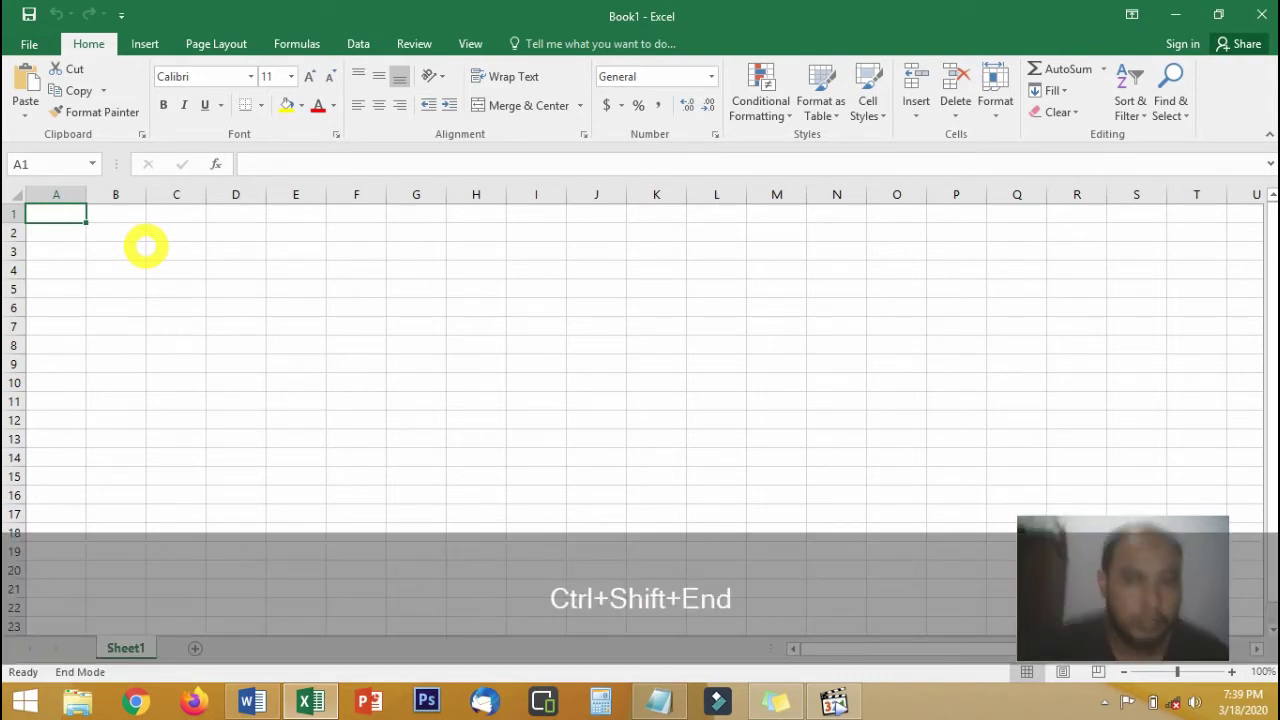
{"action": "left_click", "coordinate": [74, 266]}
Step: View the sheet's last row and last column starting from cell A1, and return to A1
{"action": "left_click", "coordinate": [68, 213]}
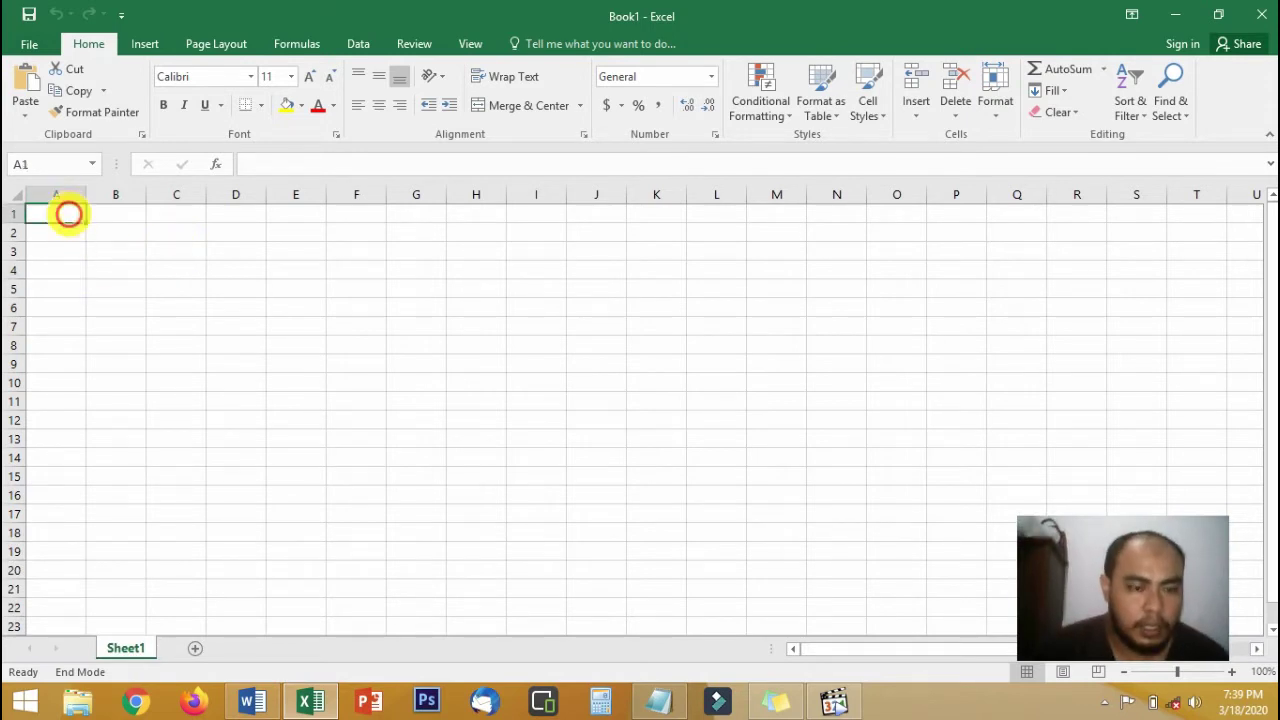
{"action": "key", "text": "ctrl+Down"}
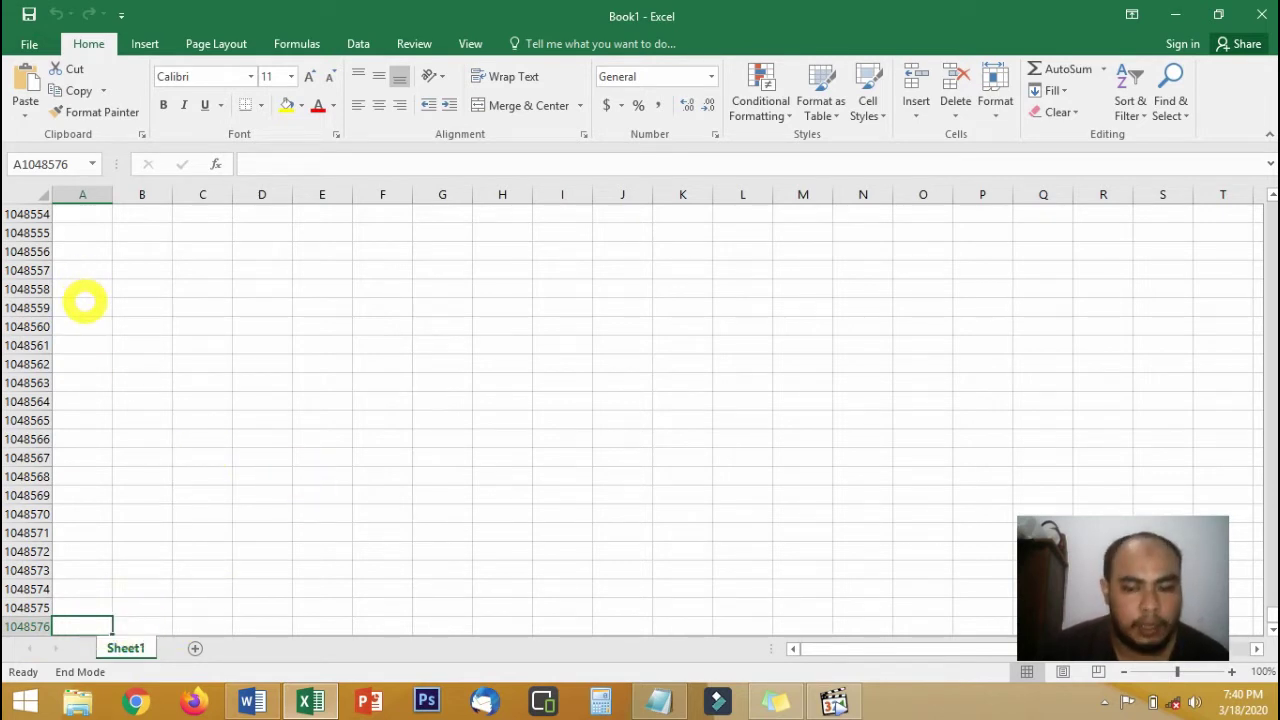
{"action": "key", "text": "ctrl+Right"}
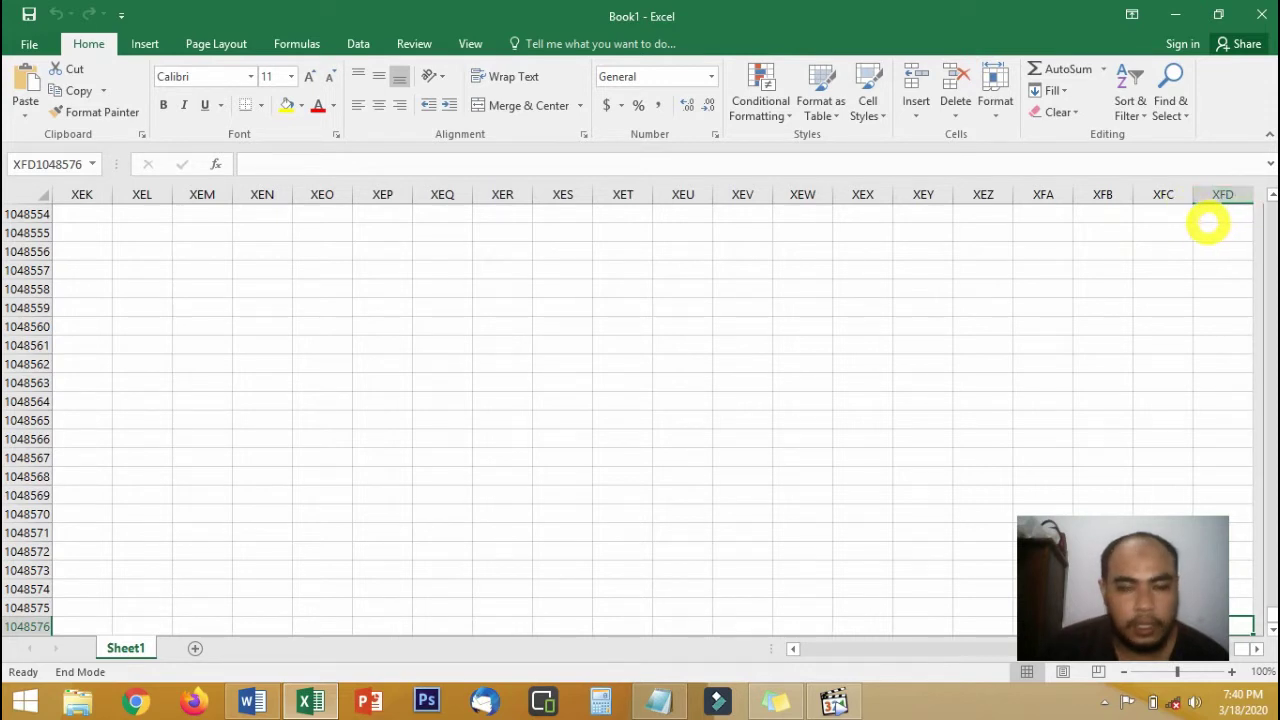
{"action": "key", "text": "ctrl+Home"}
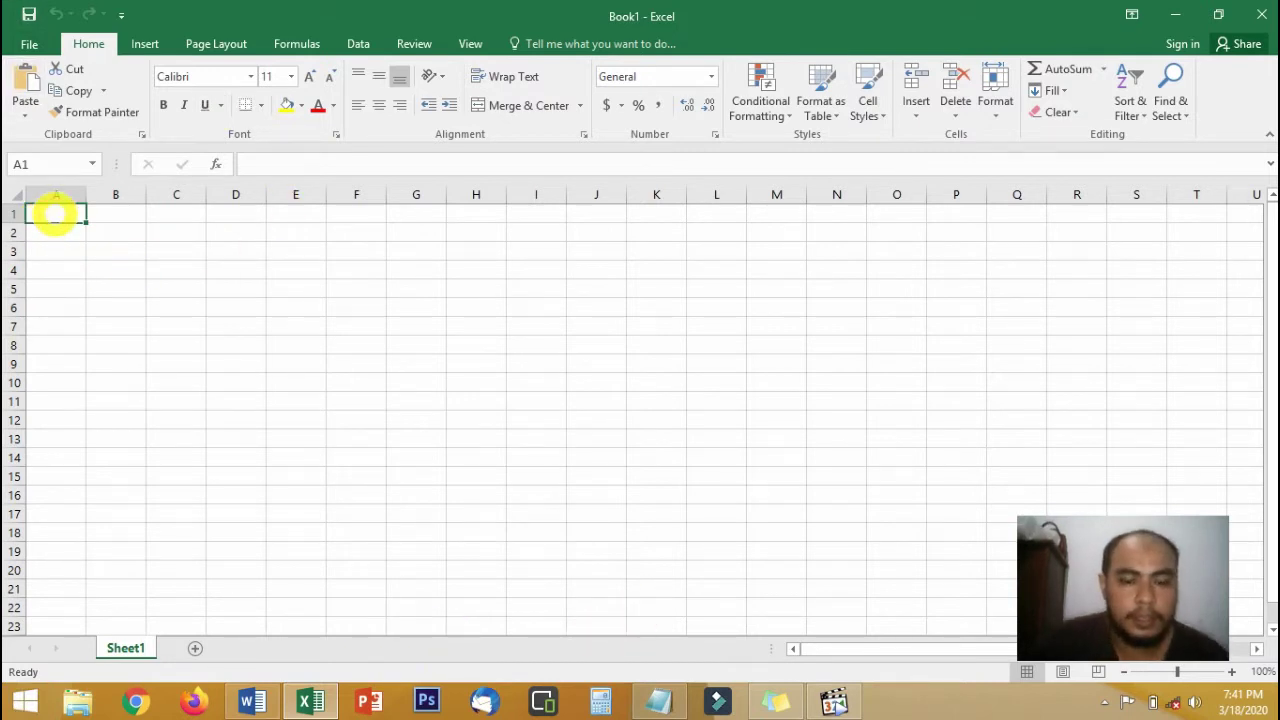
Step: Enter the column headers No, Nama and Alamat in cells A1, B1 and C1
{"action": "type", "text": "No"}
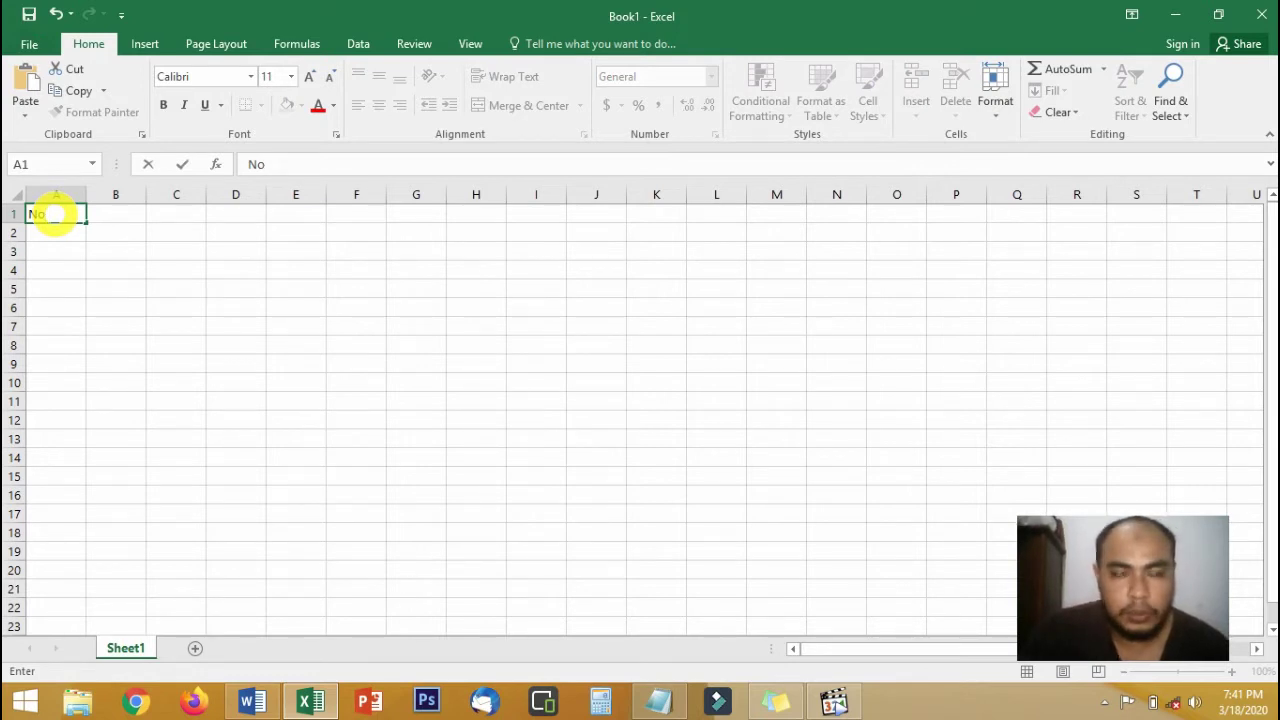
{"action": "key", "text": "Tab"}
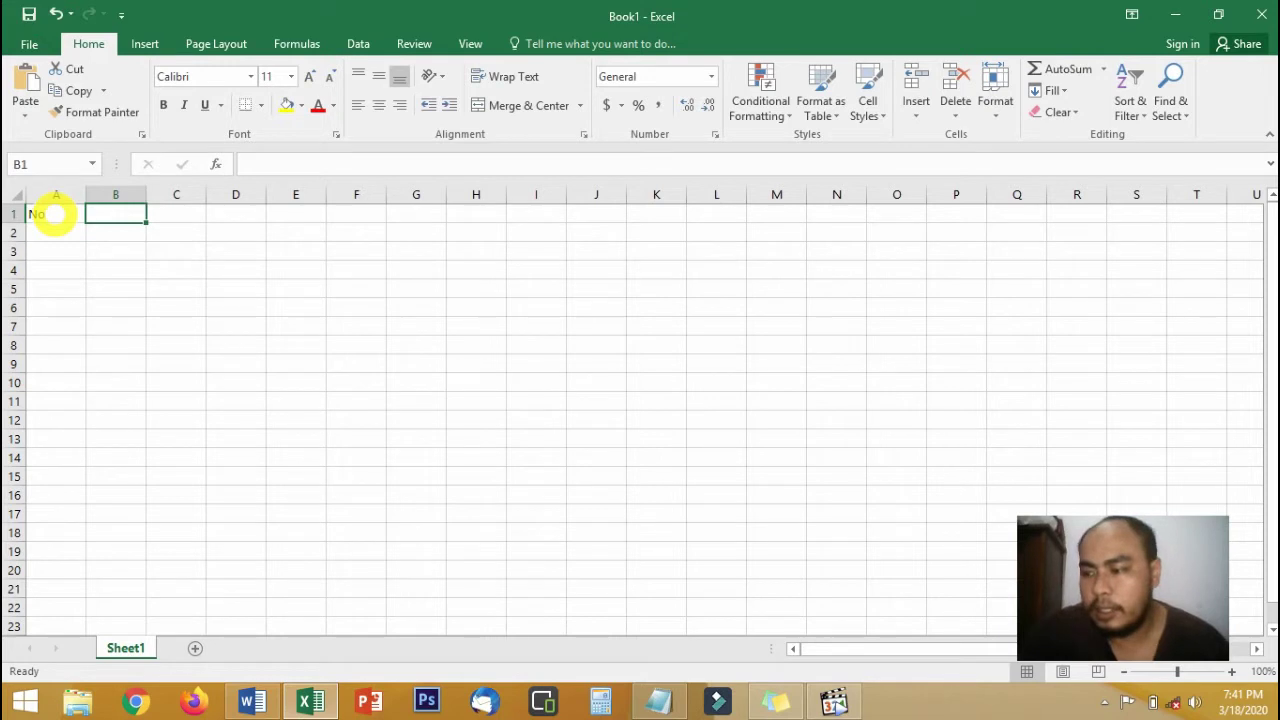
{"action": "type", "text": "Nama"}
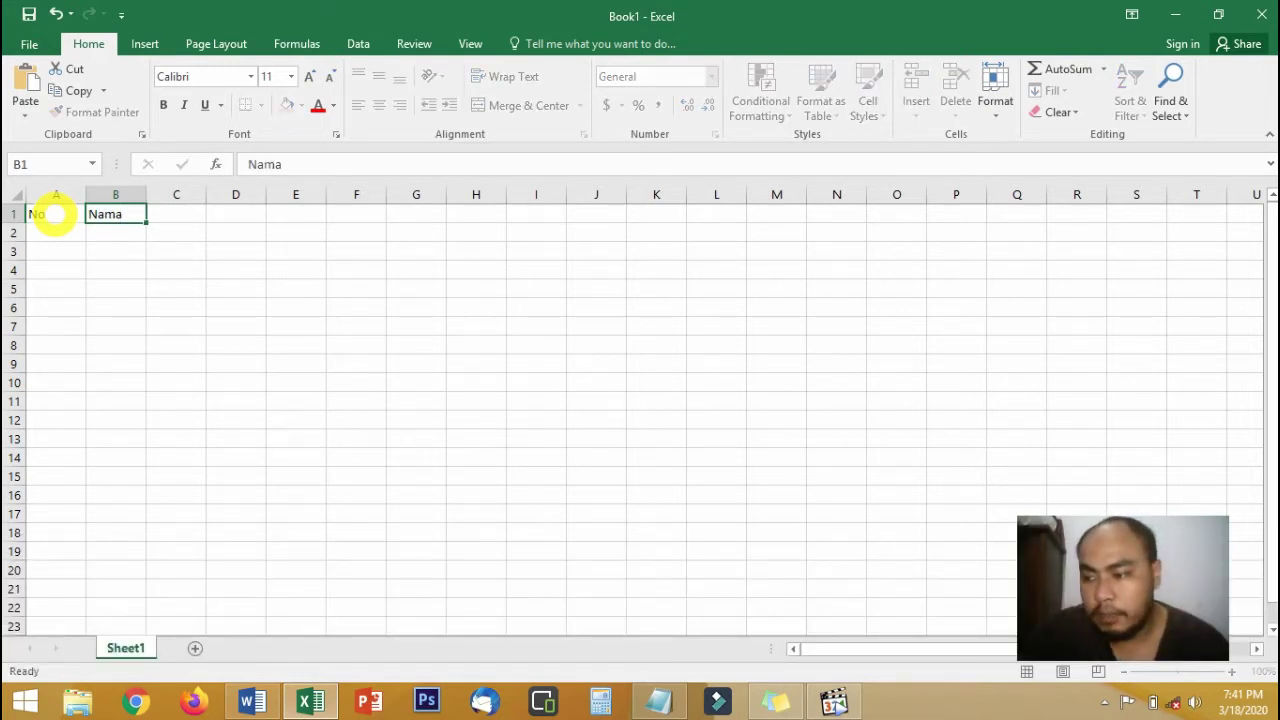
{"action": "key", "text": "Tab"}
{"action": "type", "text": "A"}
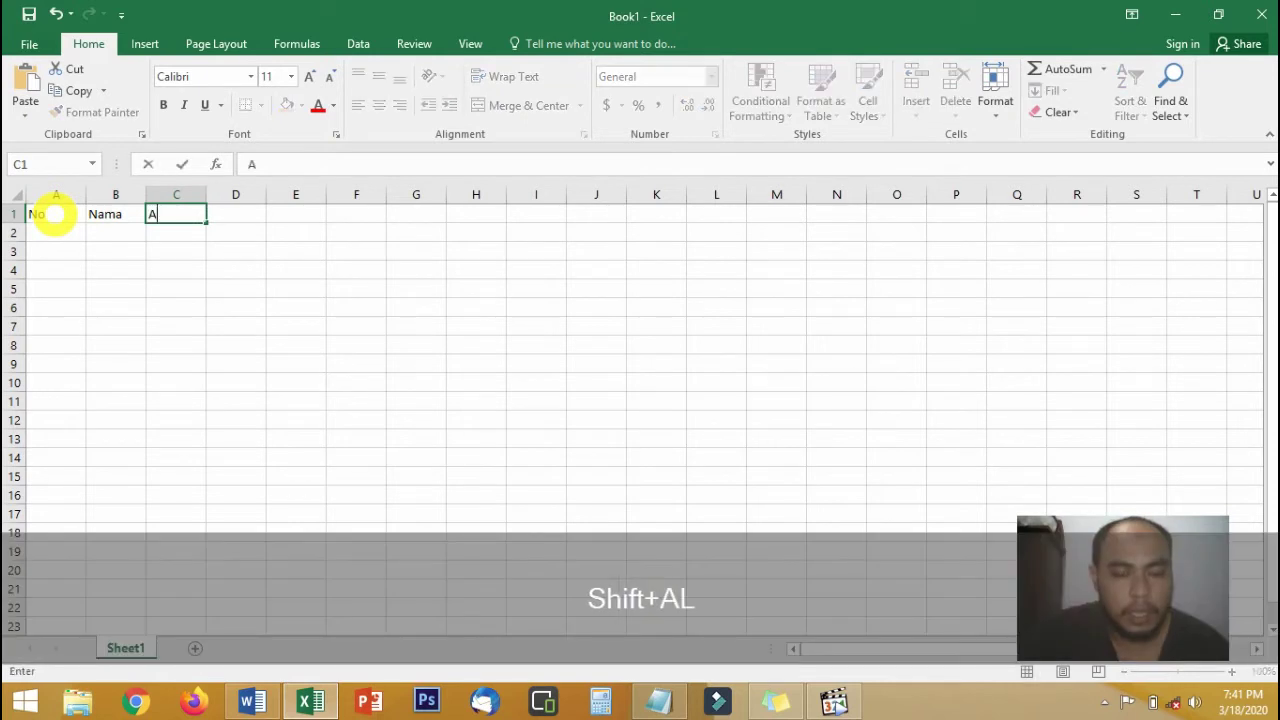
{"action": "type", "text": "lamat"}
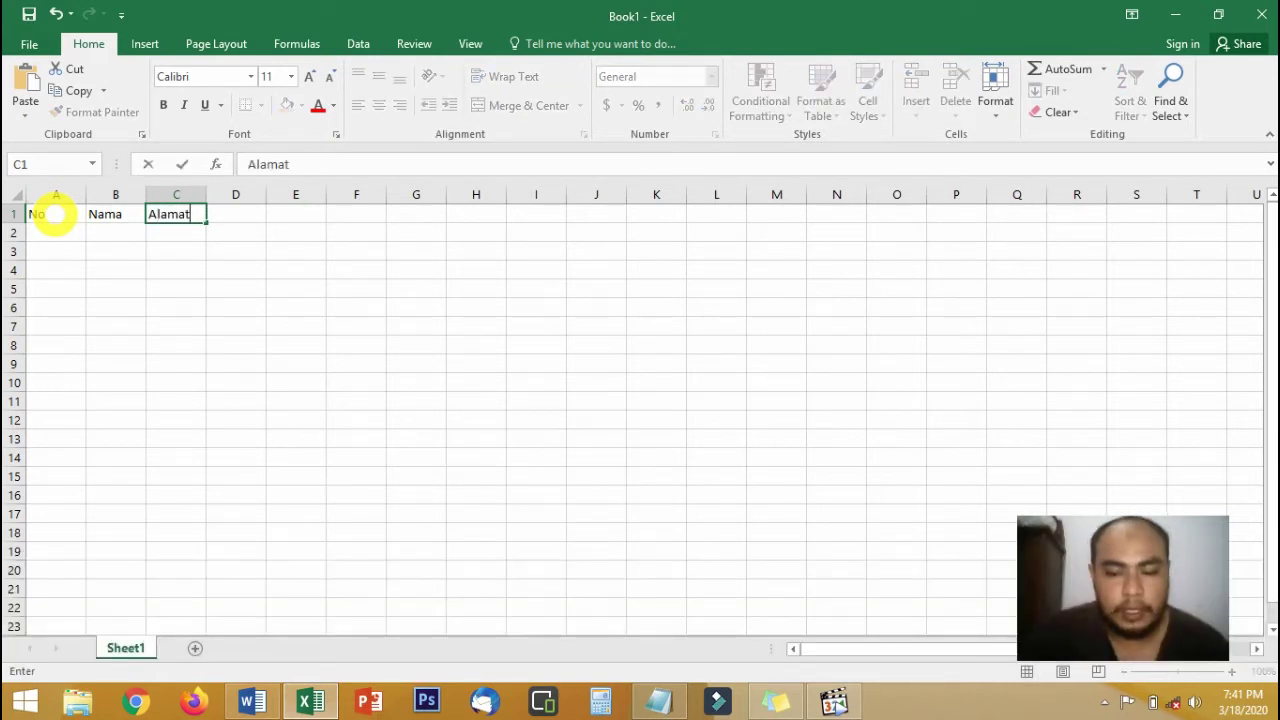
{"action": "key", "text": "Tab"}
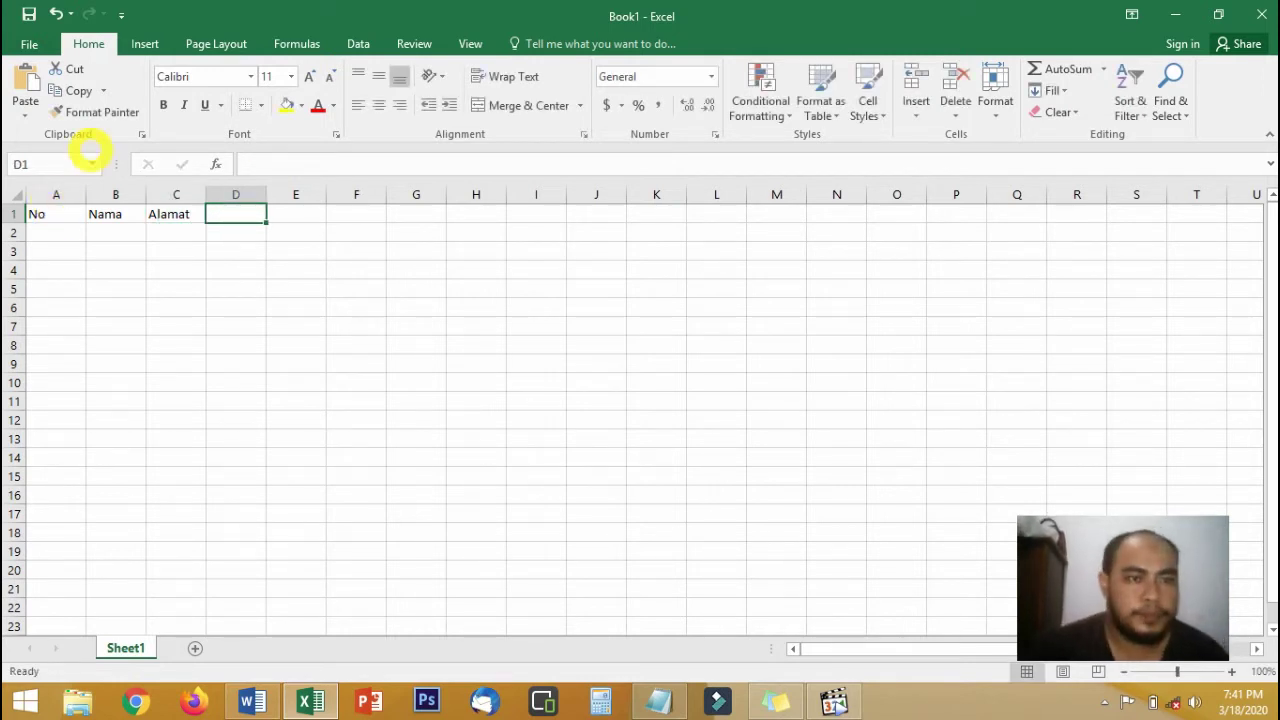
Step: Overwrite the header in cell A1 with No
{"action": "left_click", "coordinate": [77, 212]}
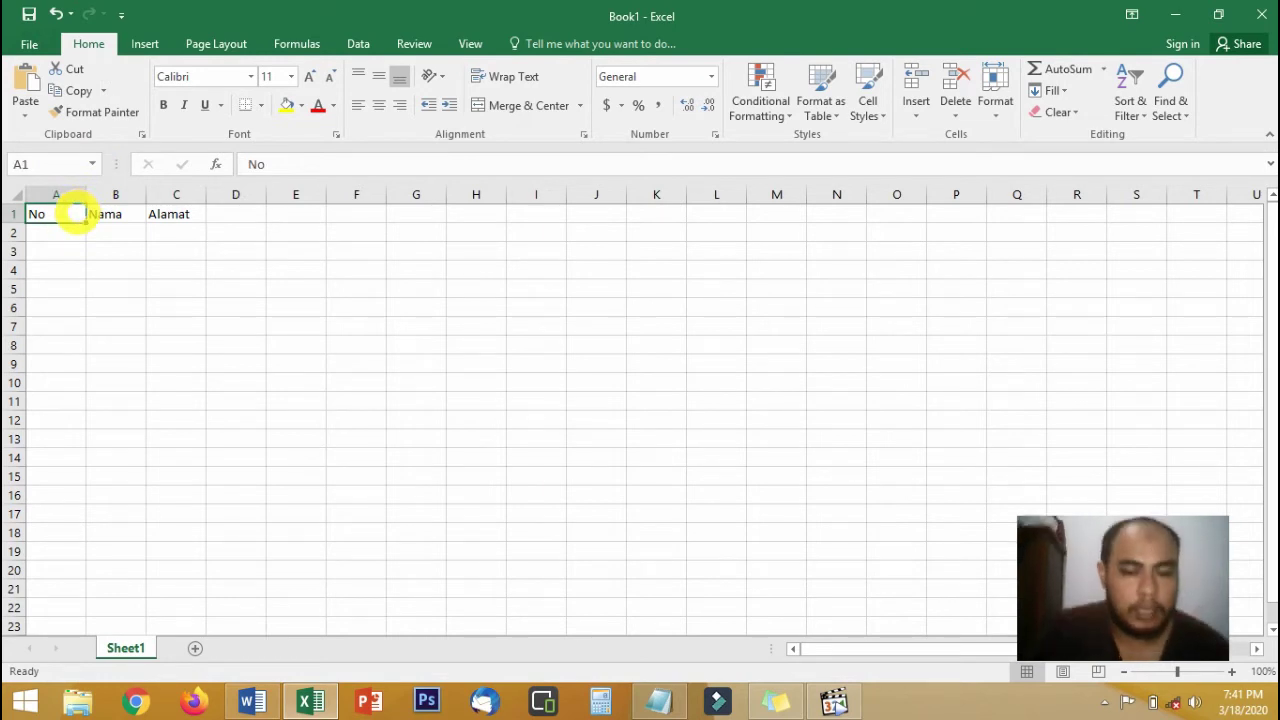
{"action": "type", "text": "No"}
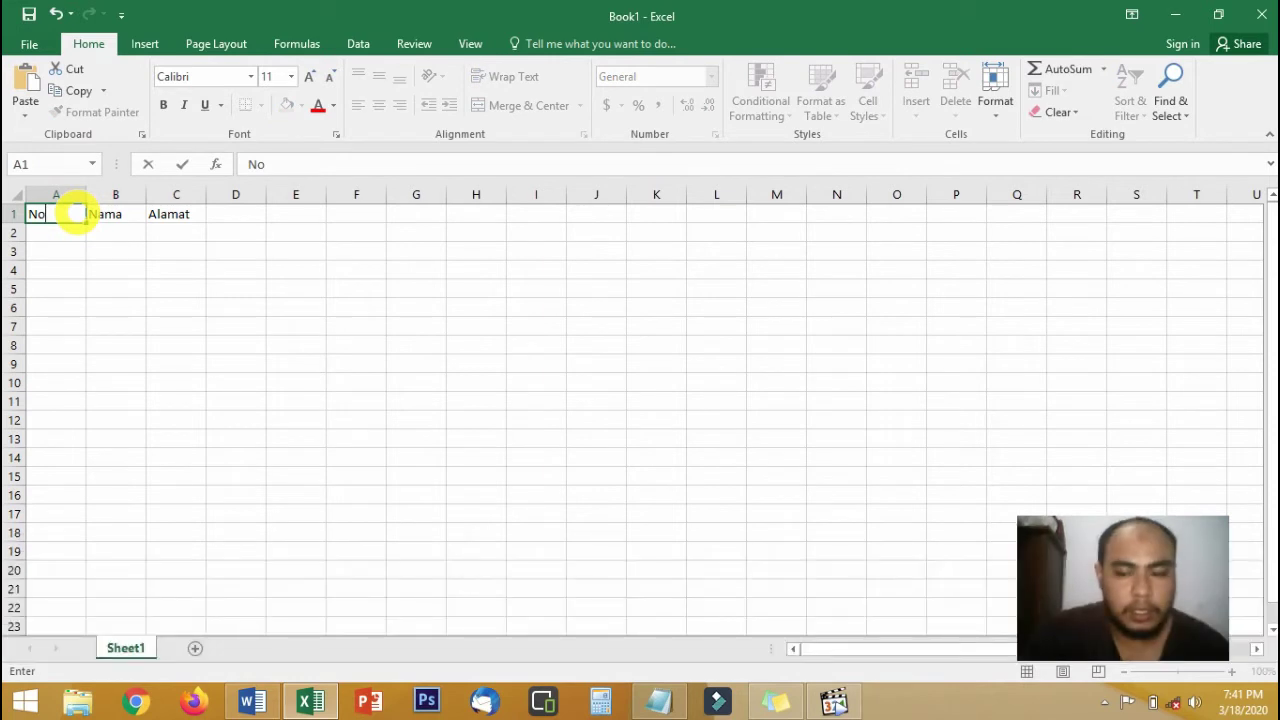
{"action": "key", "text": "Return"}
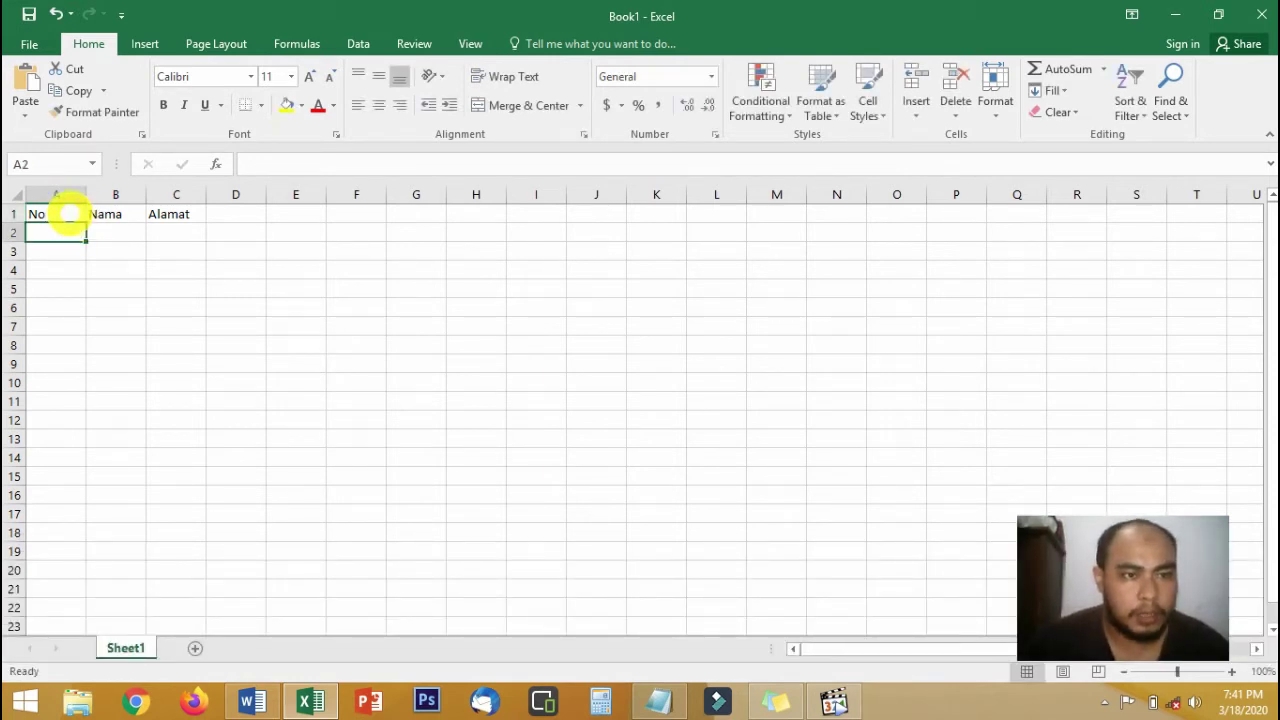
Step: Edit the header in cell A1 to add a period after the word No
{"action": "left_click", "coordinate": [65, 213]}
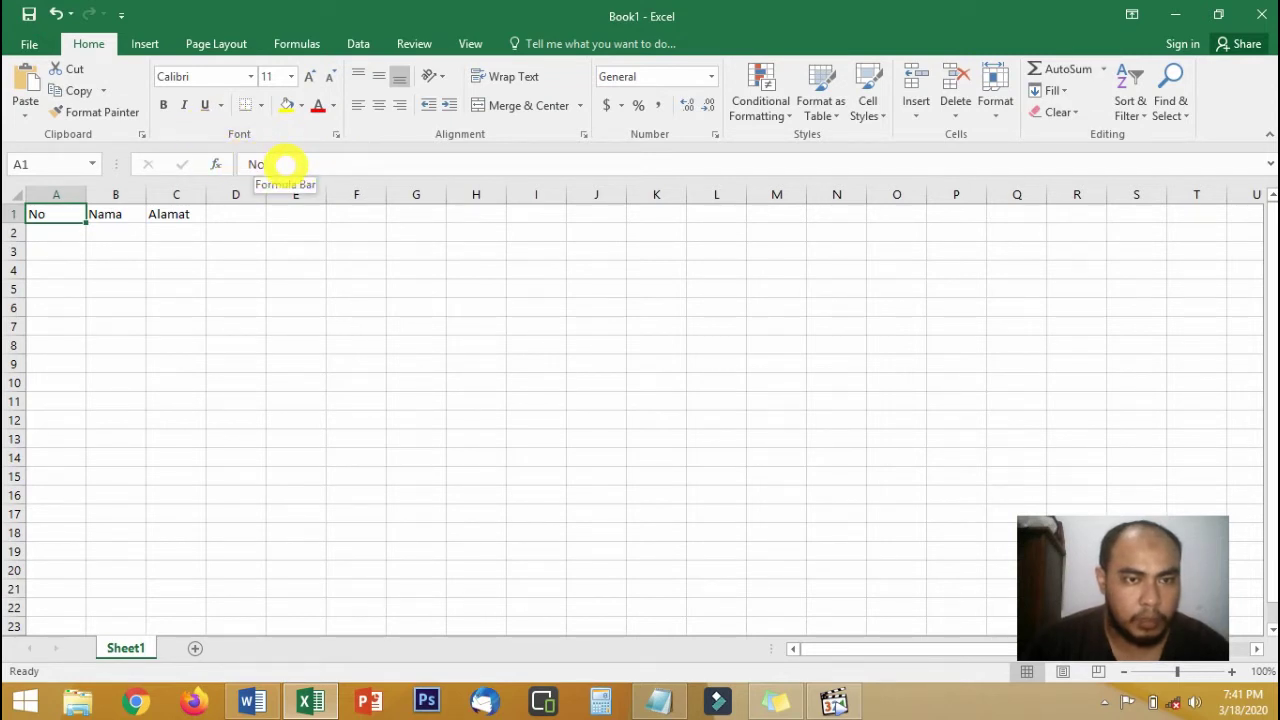
{"action": "left_click", "coordinate": [285, 164]}
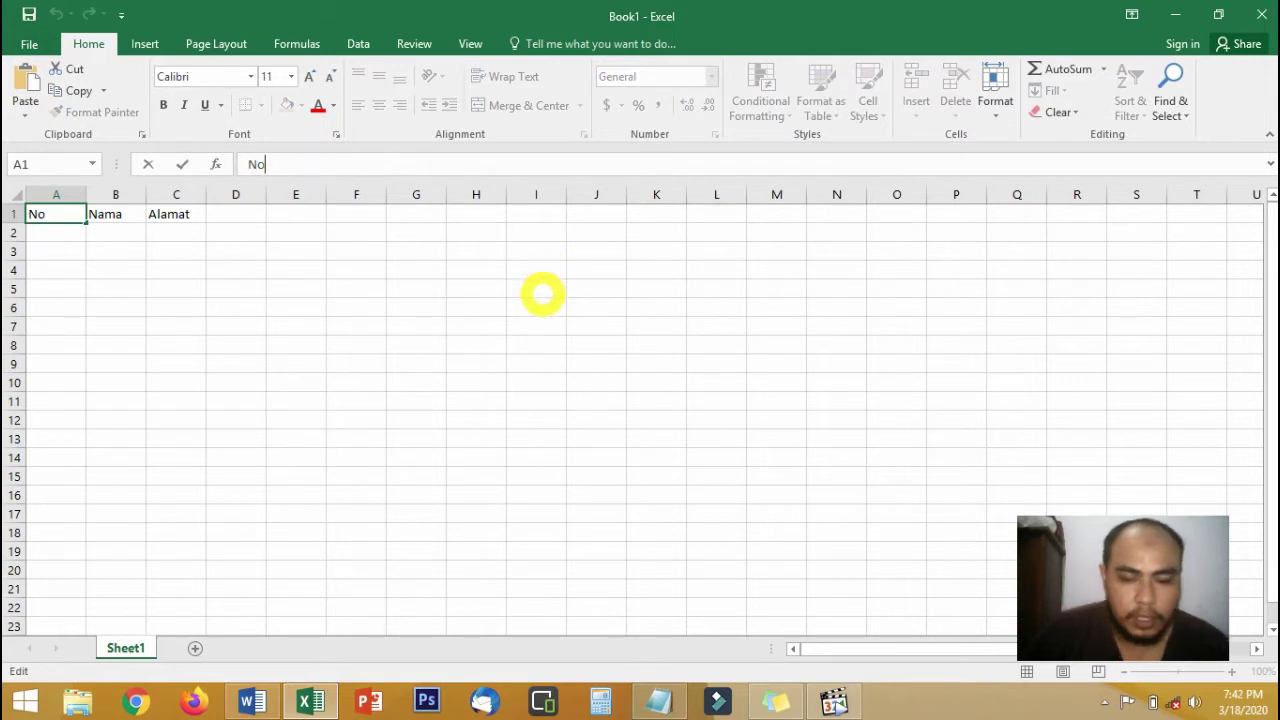
{"action": "type", "text": "."}
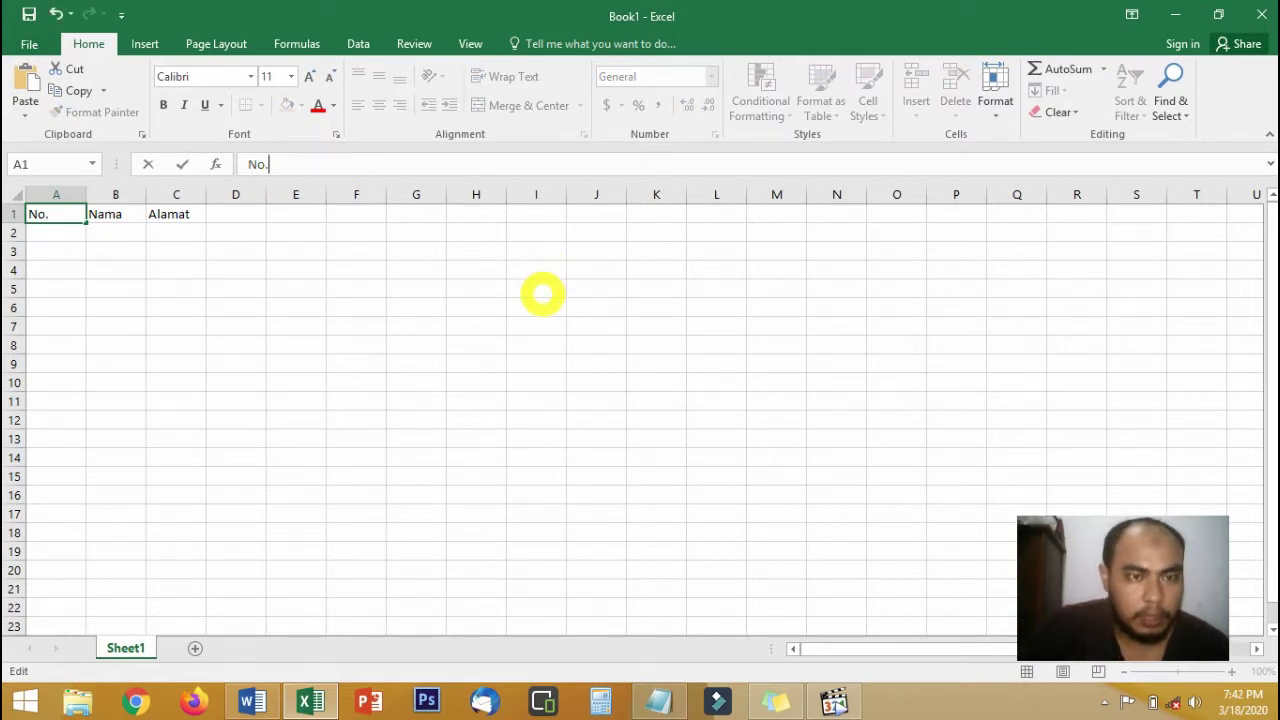
{"action": "key", "text": "Return"}
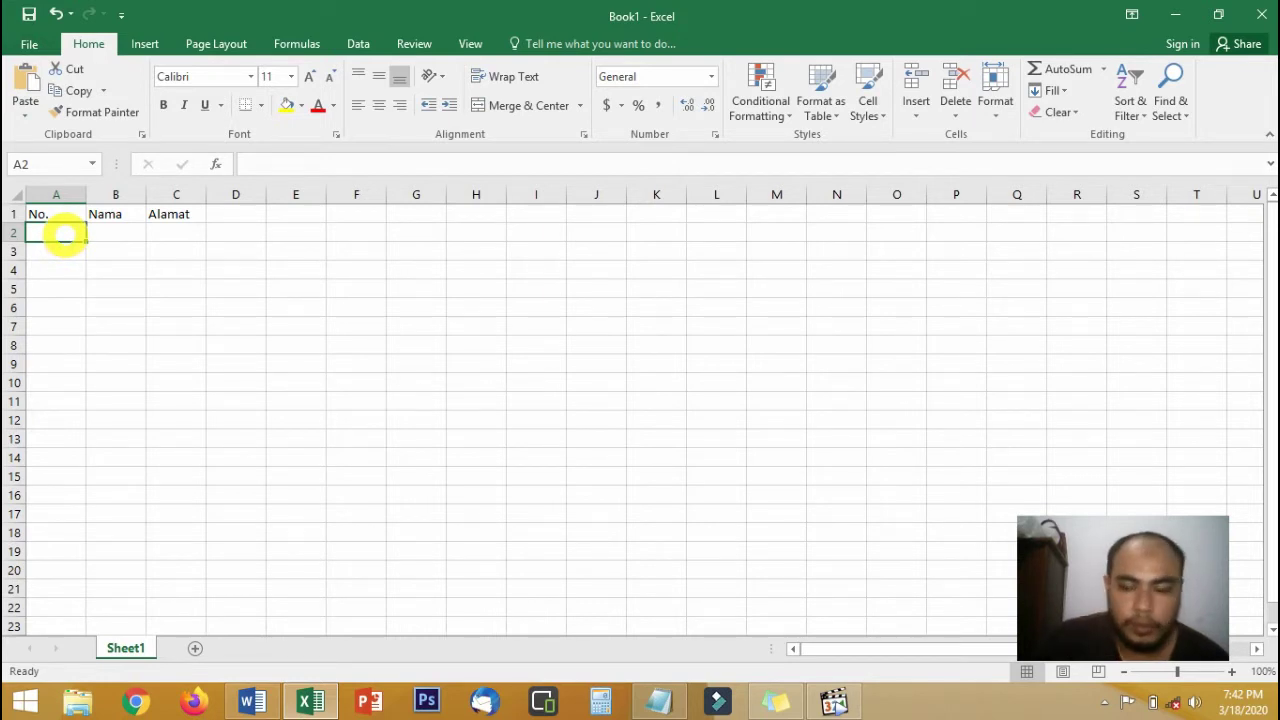
Step: Enter the numbers 1 and 2 in cells A2 and A3 below the numbering header
{"action": "type", "text": "1"}
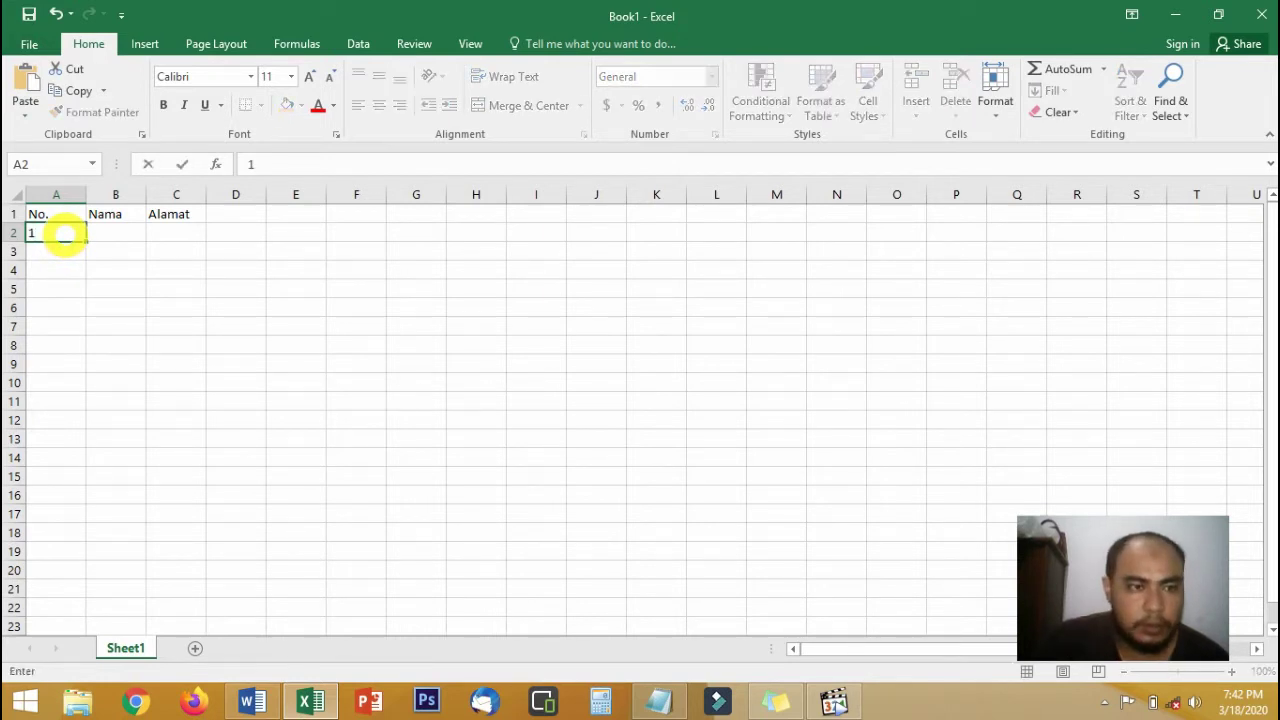
{"action": "key", "text": "Return"}
{"action": "type", "text": "2"}
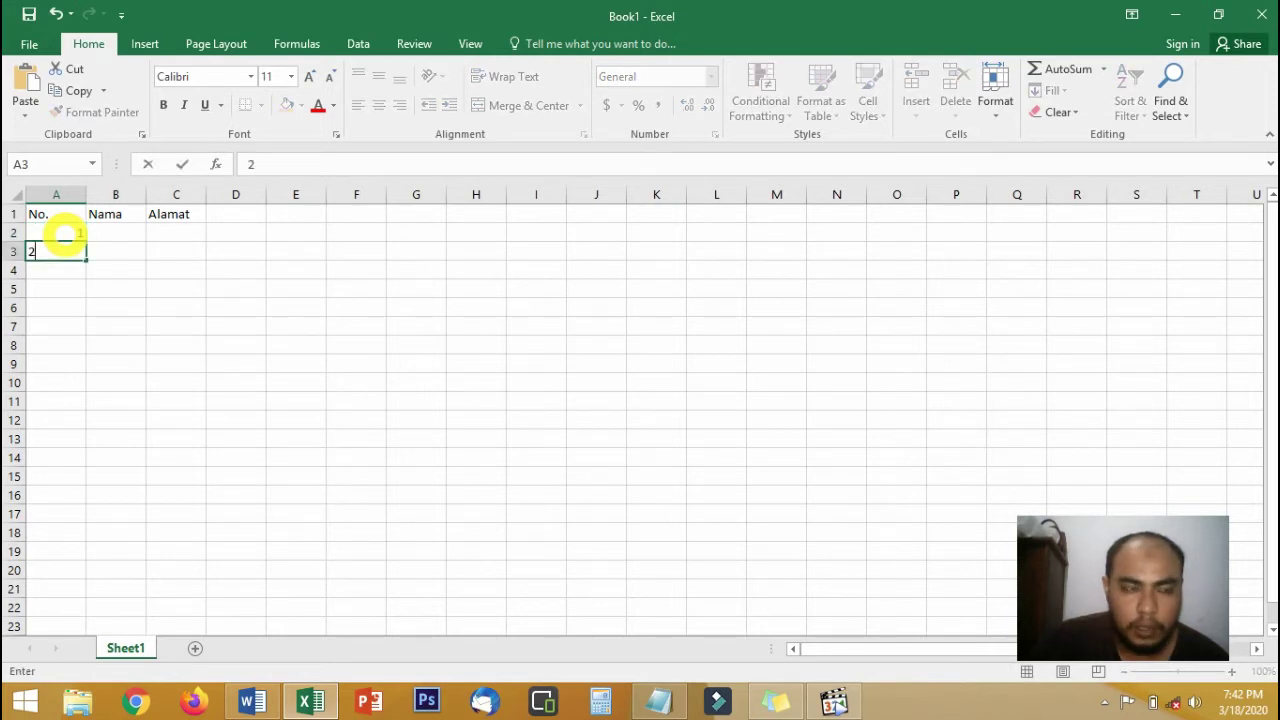
{"action": "key", "text": "Return"}
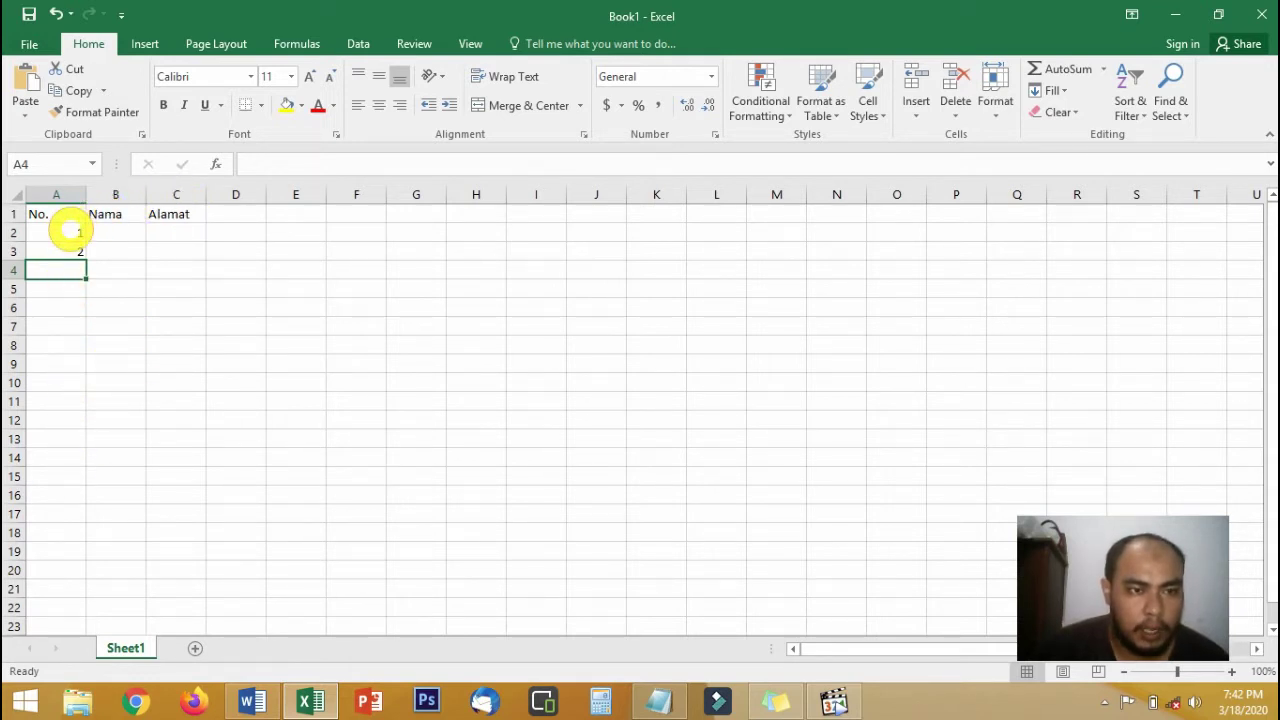
Step: Extend the number series from cells A2 and A3 down to 10 in cell A11 and centre the numbers horizontally
{"action": "left_click_drag", "start_coordinate": [66, 231], "coordinate": [64, 252]}
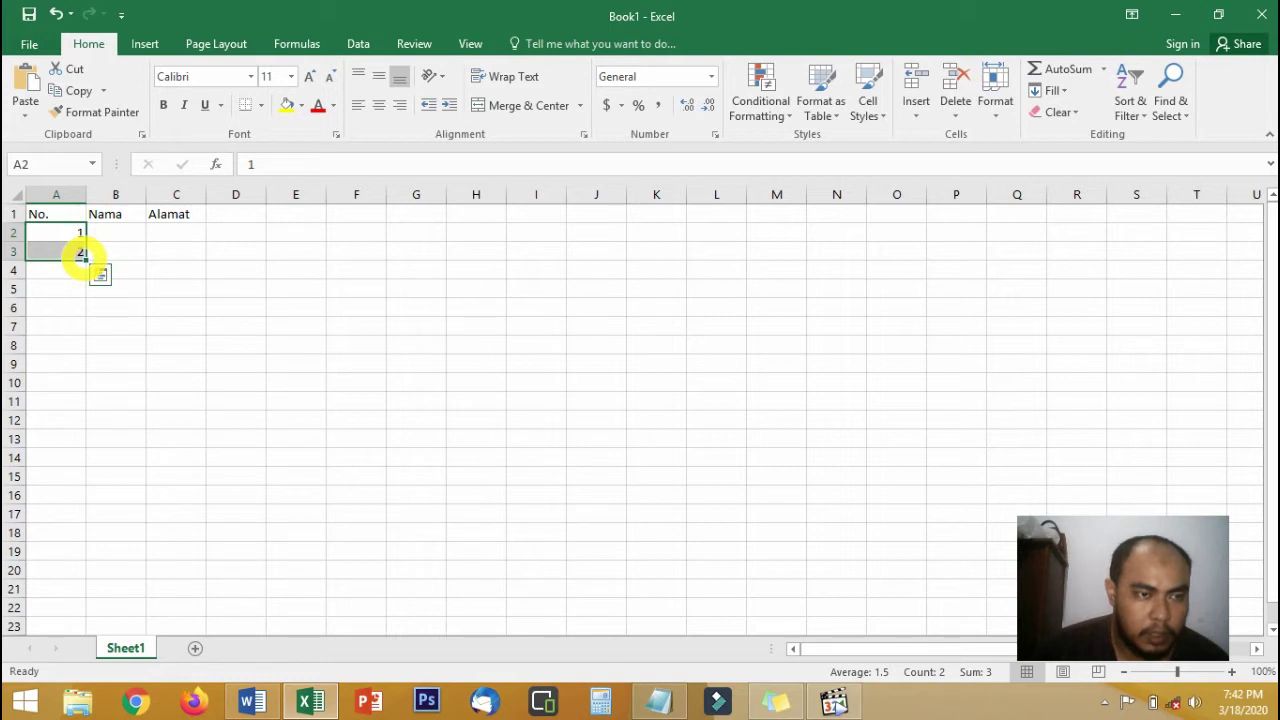
{"action": "left_click_drag", "start_coordinate": [82, 256], "coordinate": [77, 400]}
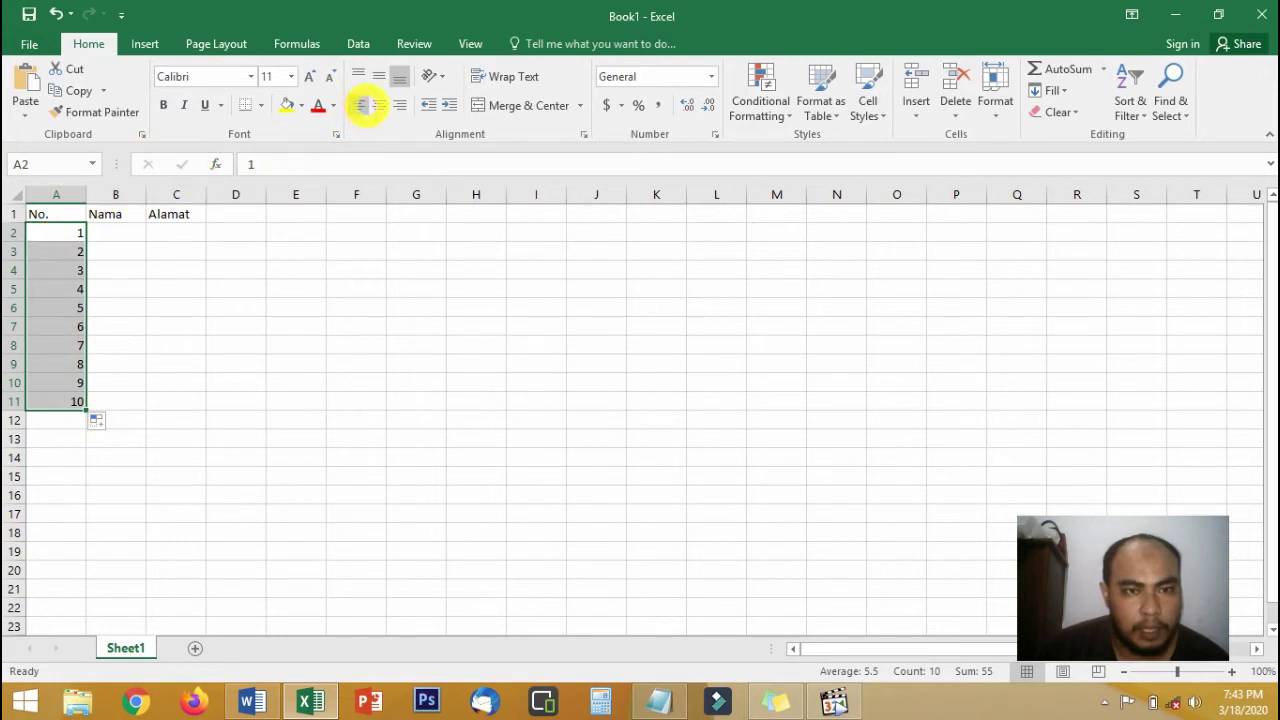
{"action": "left_click", "coordinate": [376, 105]}
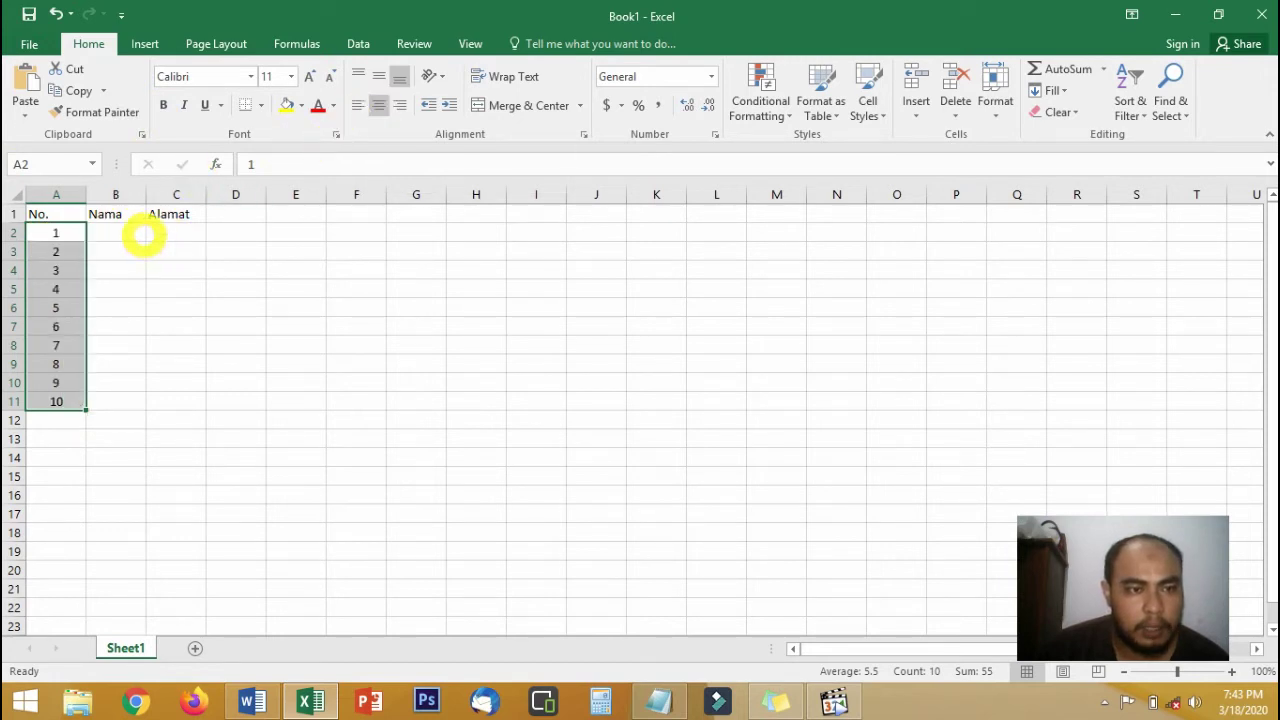
Step: Enter a person's first name in each of cells B2 to B5 under the Nama header
{"action": "left_click", "coordinate": [110, 231]}
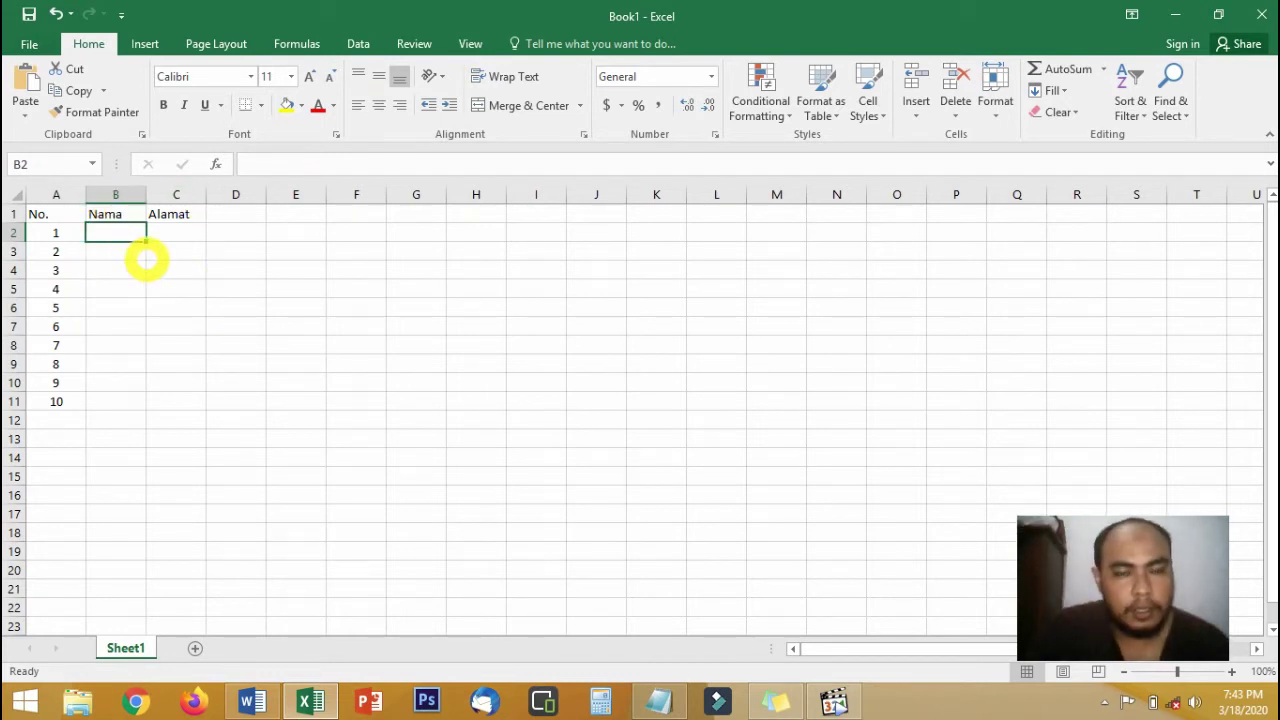
{"action": "type", "text": "Agus"}
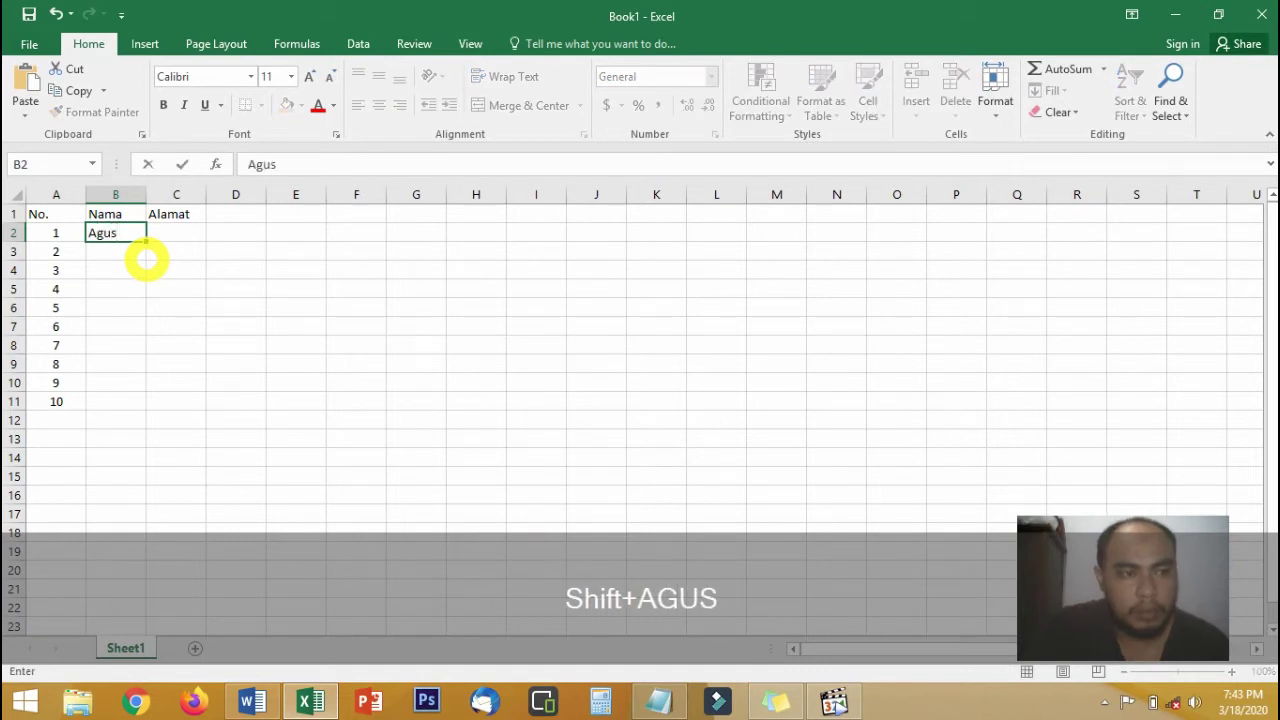
{"action": "key", "text": "Return"}
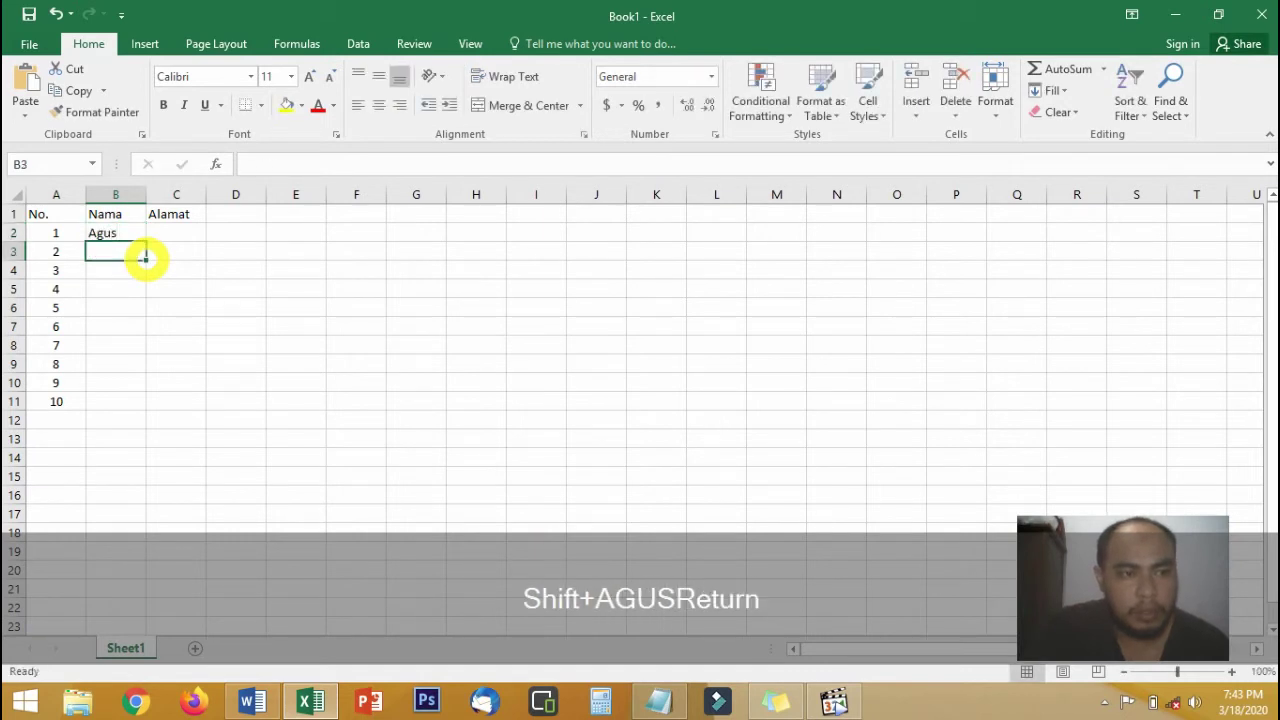
{"action": "type", "text": "Asep"}
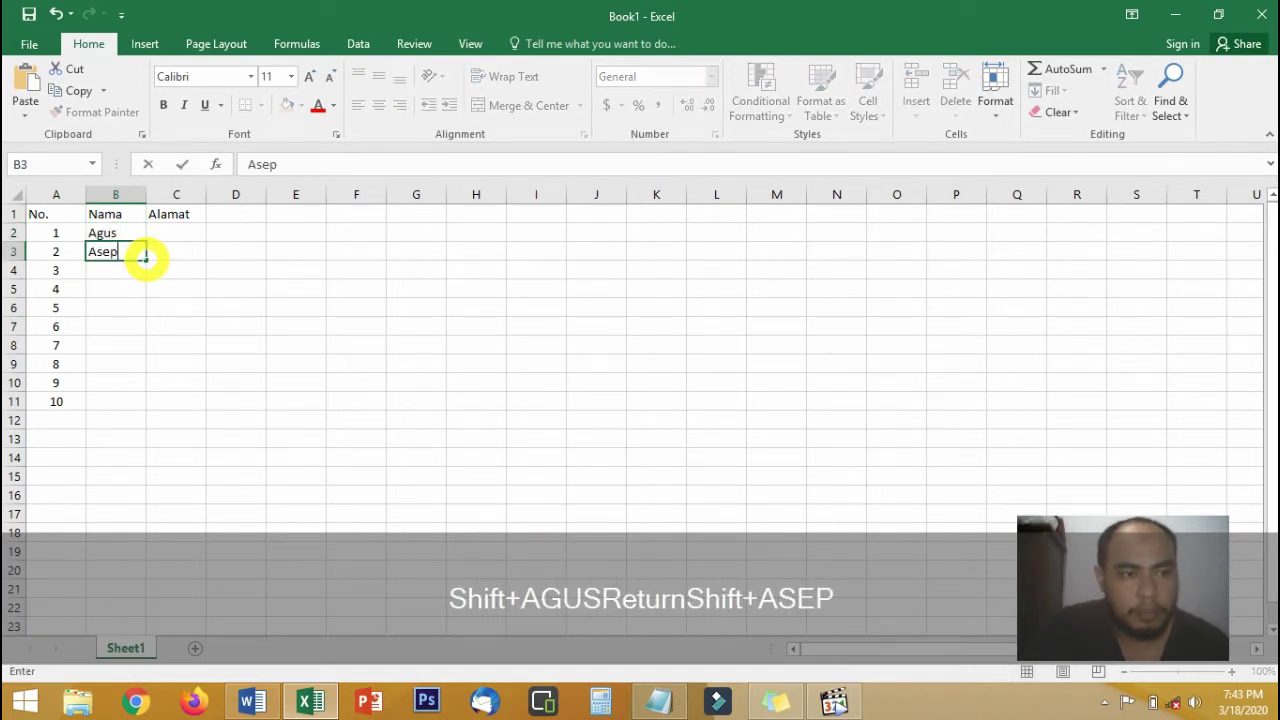
{"action": "key", "text": "Return"}
{"action": "type", "text": "Ani"}
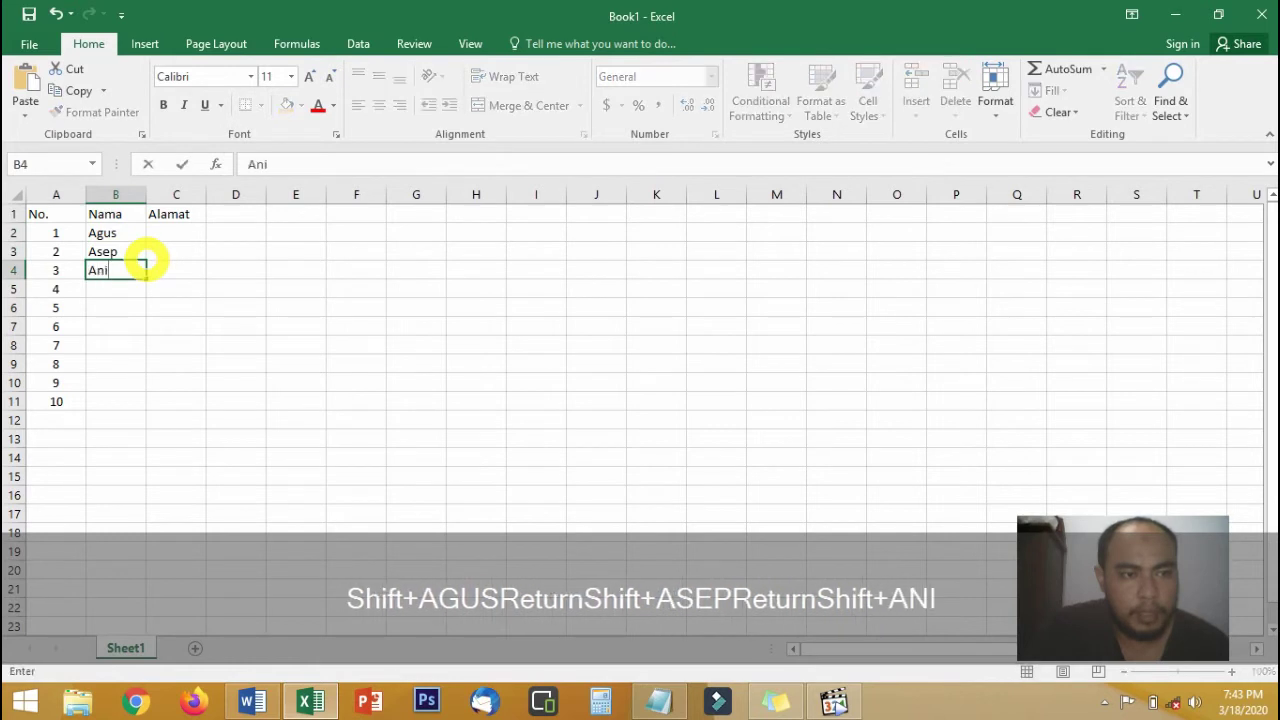
{"action": "key", "text": "Return"}
{"action": "type", "text": "Budi"}
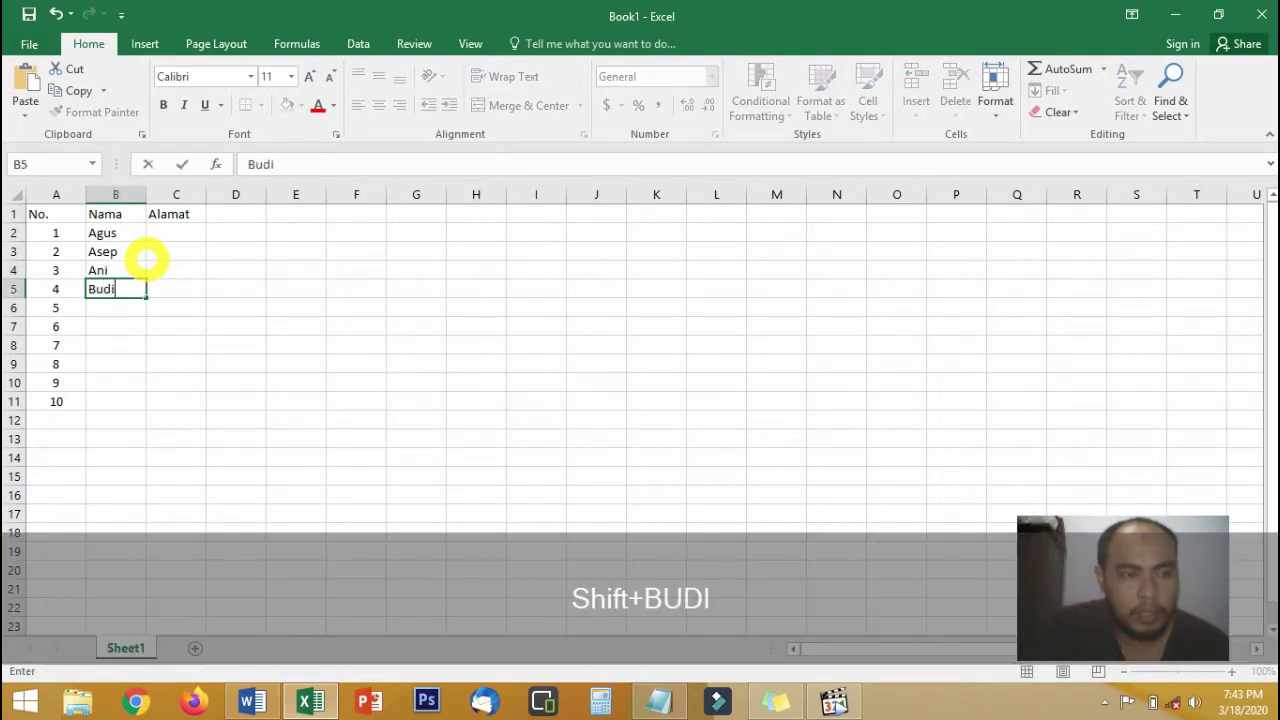
{"action": "key", "text": "Return"}
Step: Fill cells B6, B7 and B8 of the Nama column with the first names for entries 5 to 7
{"action": "type", "text": "B"}
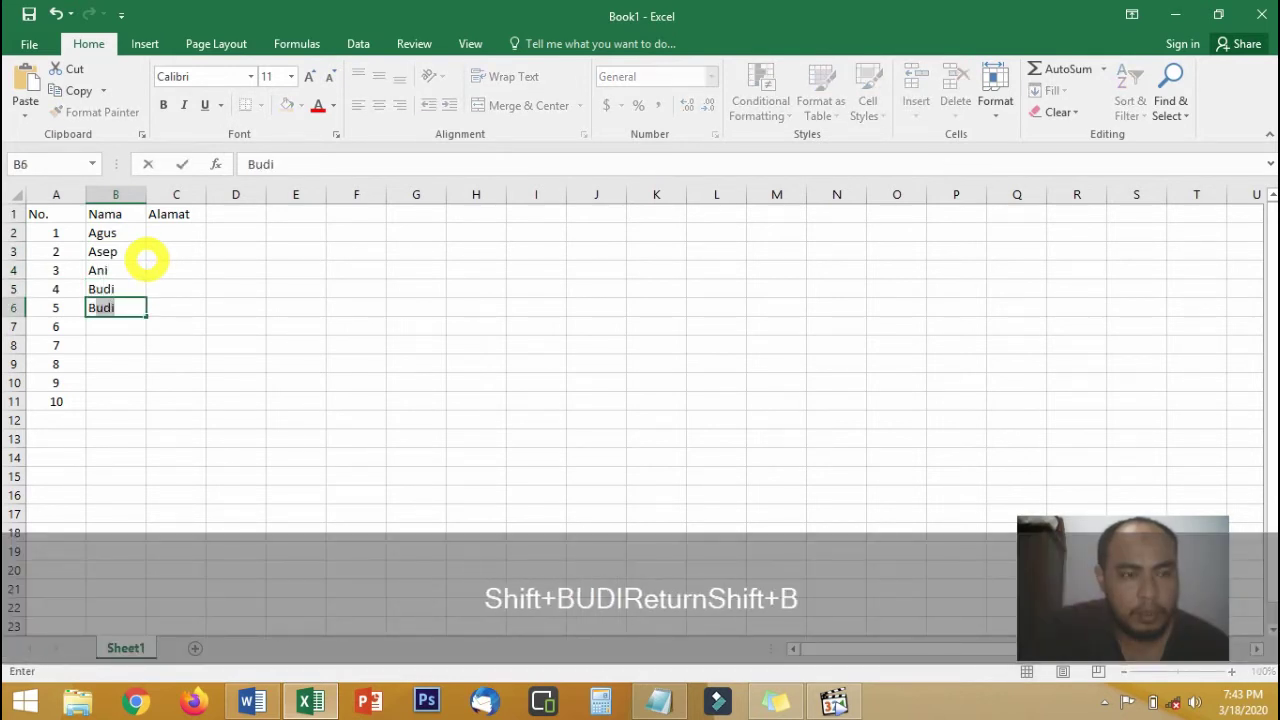
{"action": "type", "text": "A"}
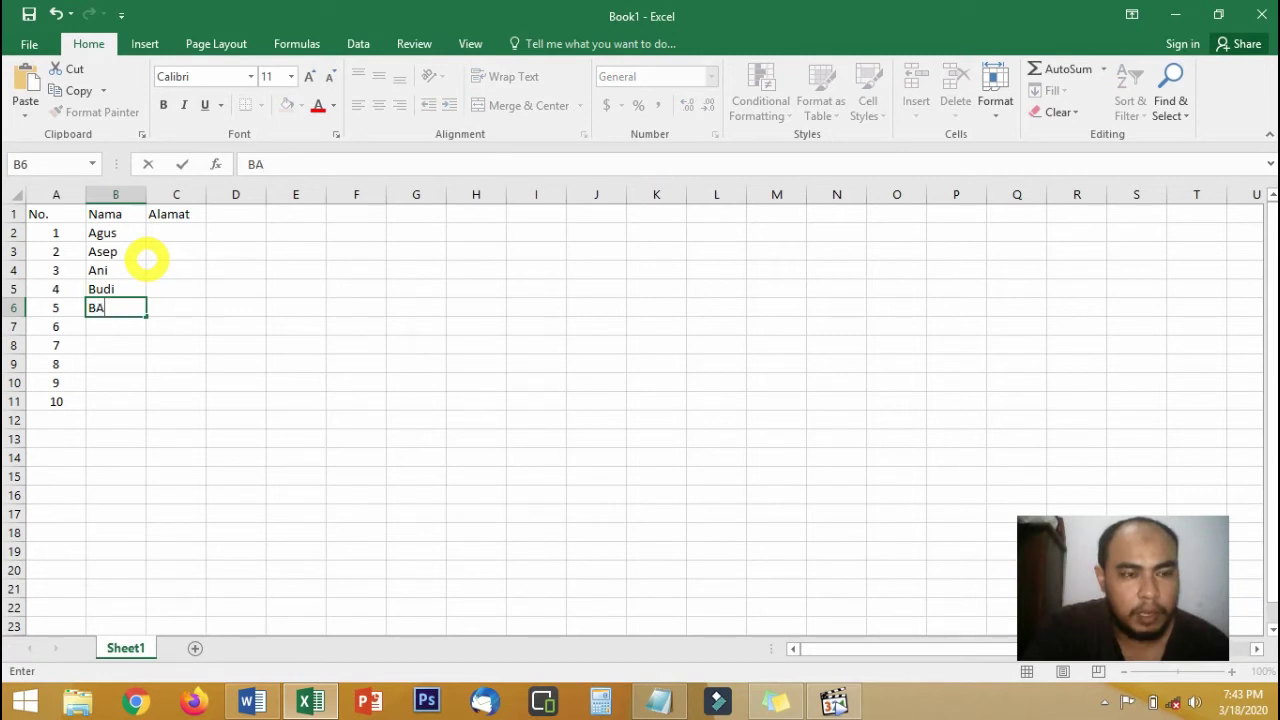
{"action": "key", "text": "BackSpace"}
{"action": "type", "text": "amba"}
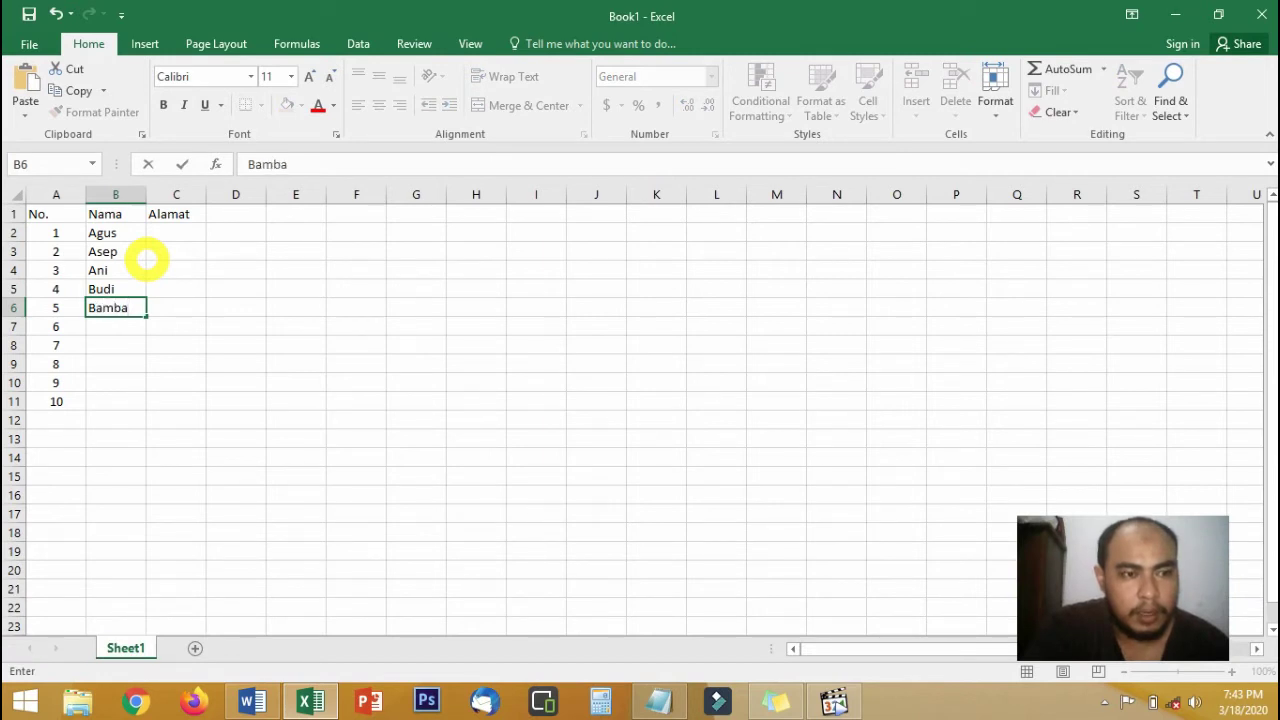
{"action": "type", "text": "ng"}
{"action": "key", "text": "Return"}
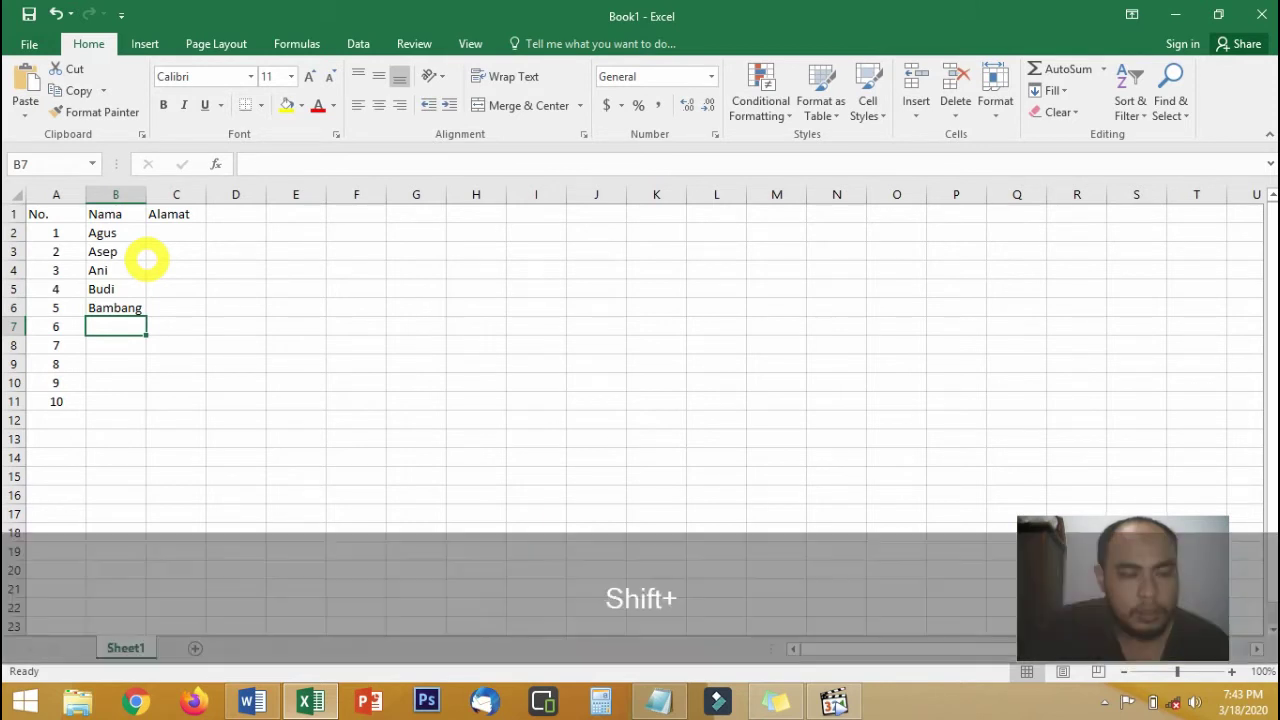
{"action": "type", "text": "Caca"}
{"action": "key", "text": "Return"}
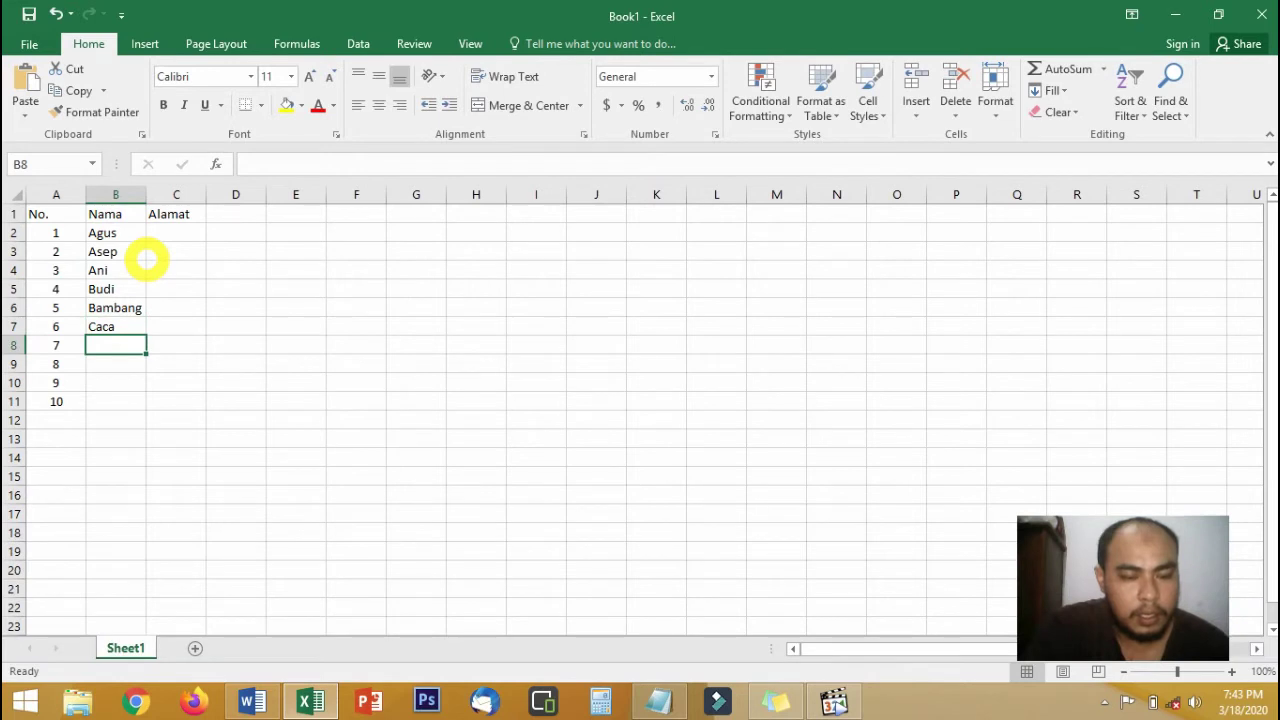
{"action": "type", "text": "Hani"}
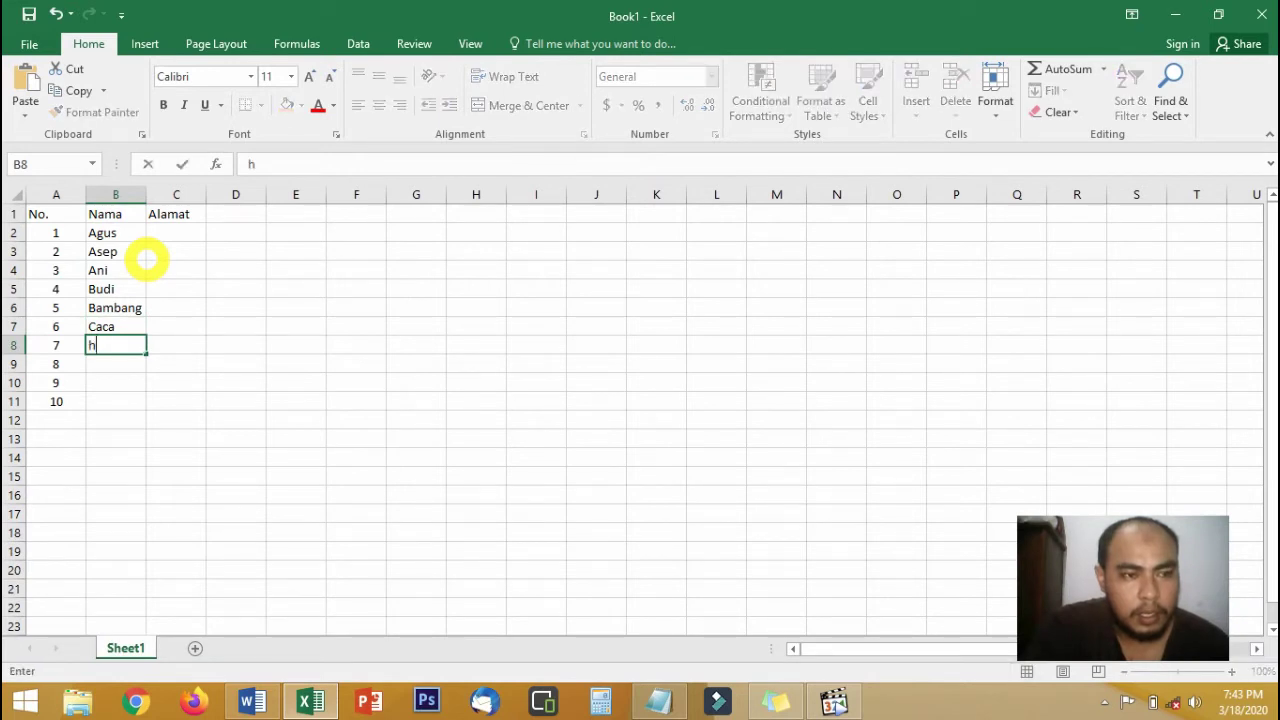
{"action": "key", "text": "Return"}
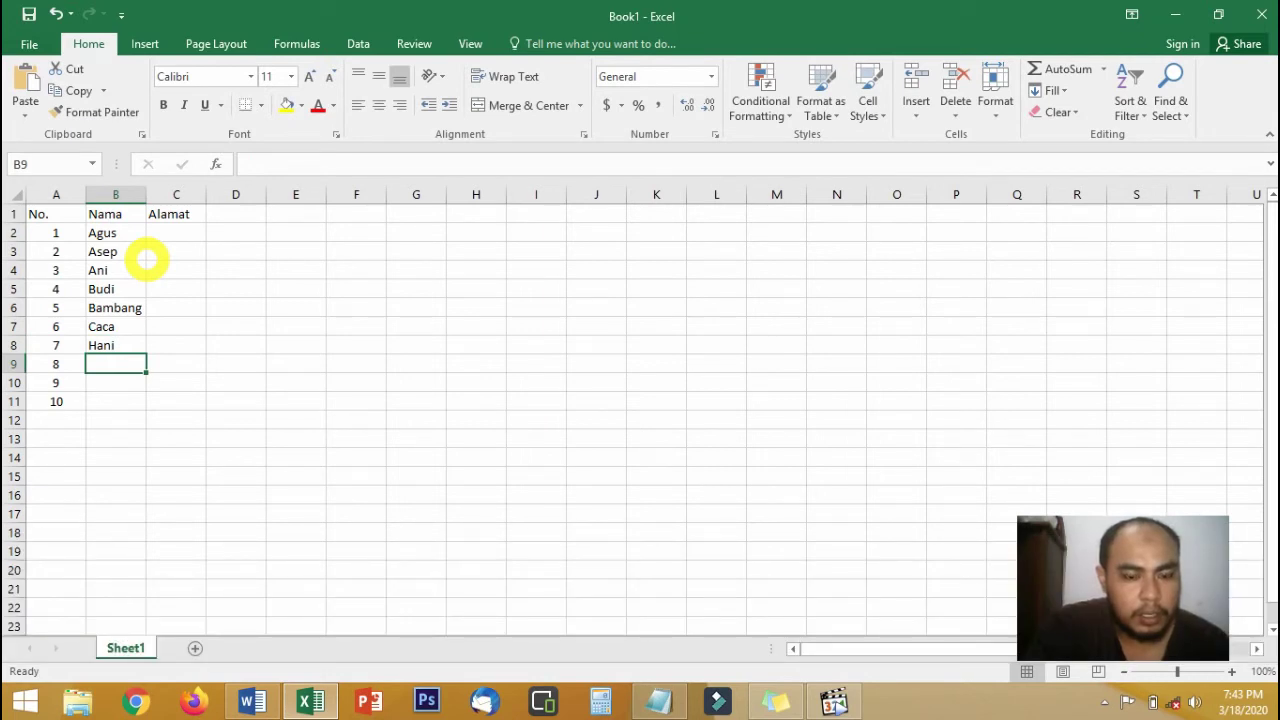
Step: Complete the Nama column by entering the first names for entries 8 to 10 in cells B9 to B11
{"action": "type", "text": "Retn"}
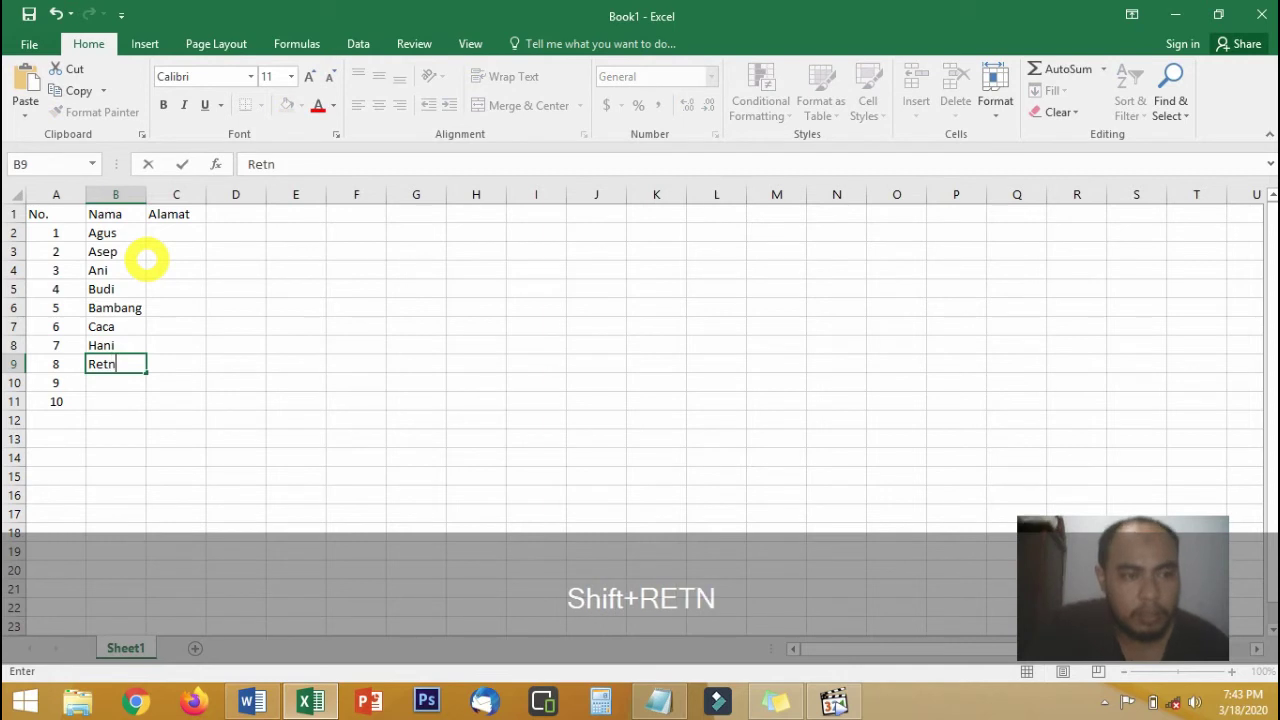
{"action": "type", "text": "o"}
{"action": "key", "text": "Return"}
{"action": "type", "text": "A"}
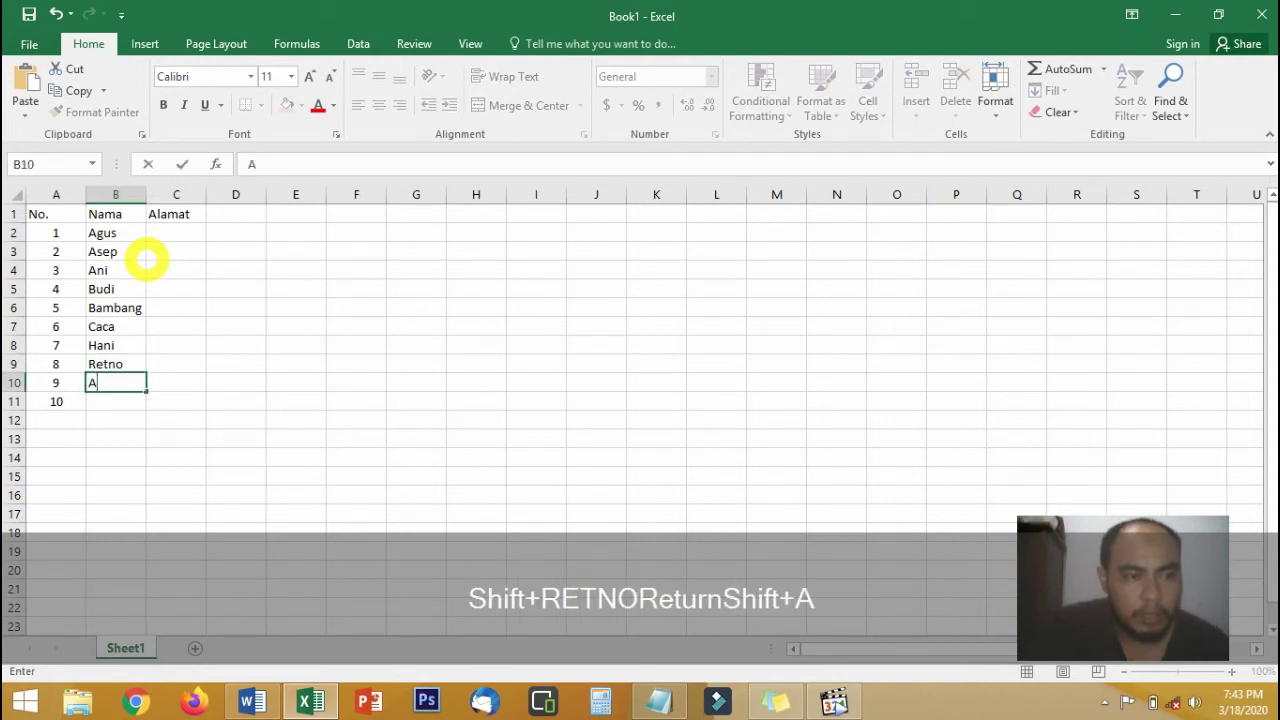
{"action": "type", "text": "rif"}
{"action": "key", "text": "ctrl+Return"}
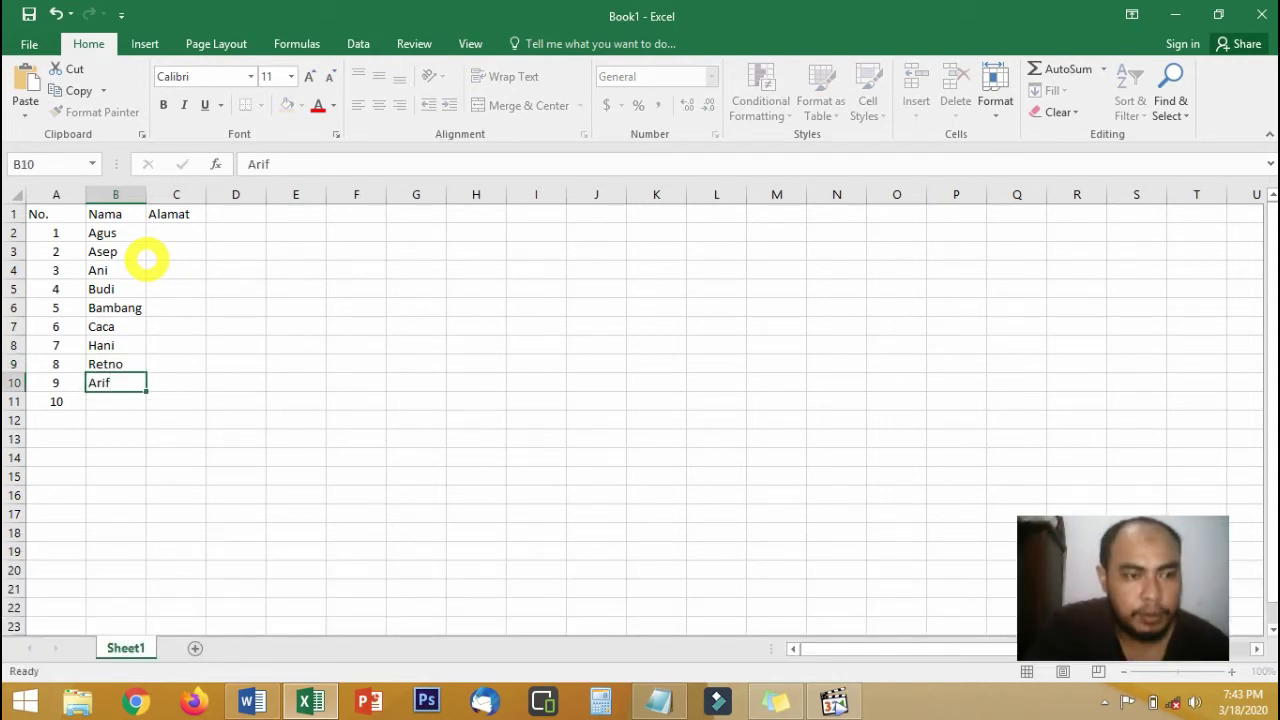
{"action": "key", "text": "Return"}
{"action": "type", "text": "Angg"}
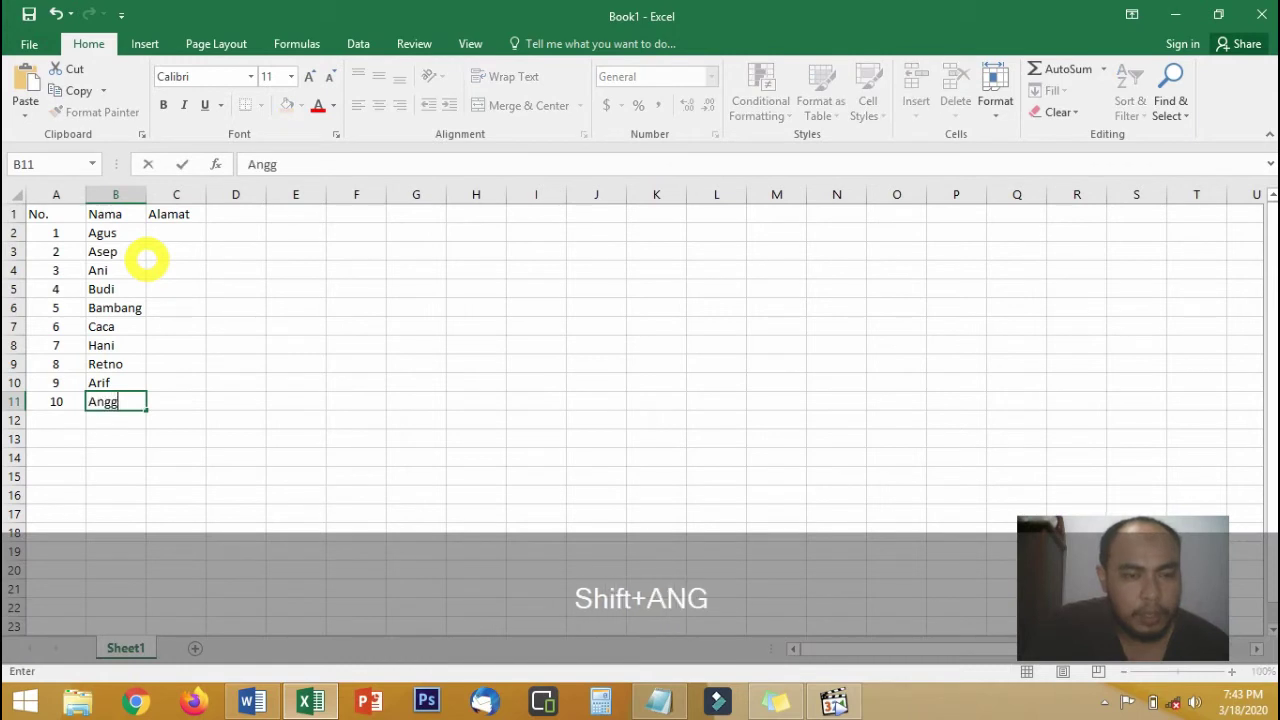
{"action": "type", "text": "a"}
{"action": "key", "text": "Return"}
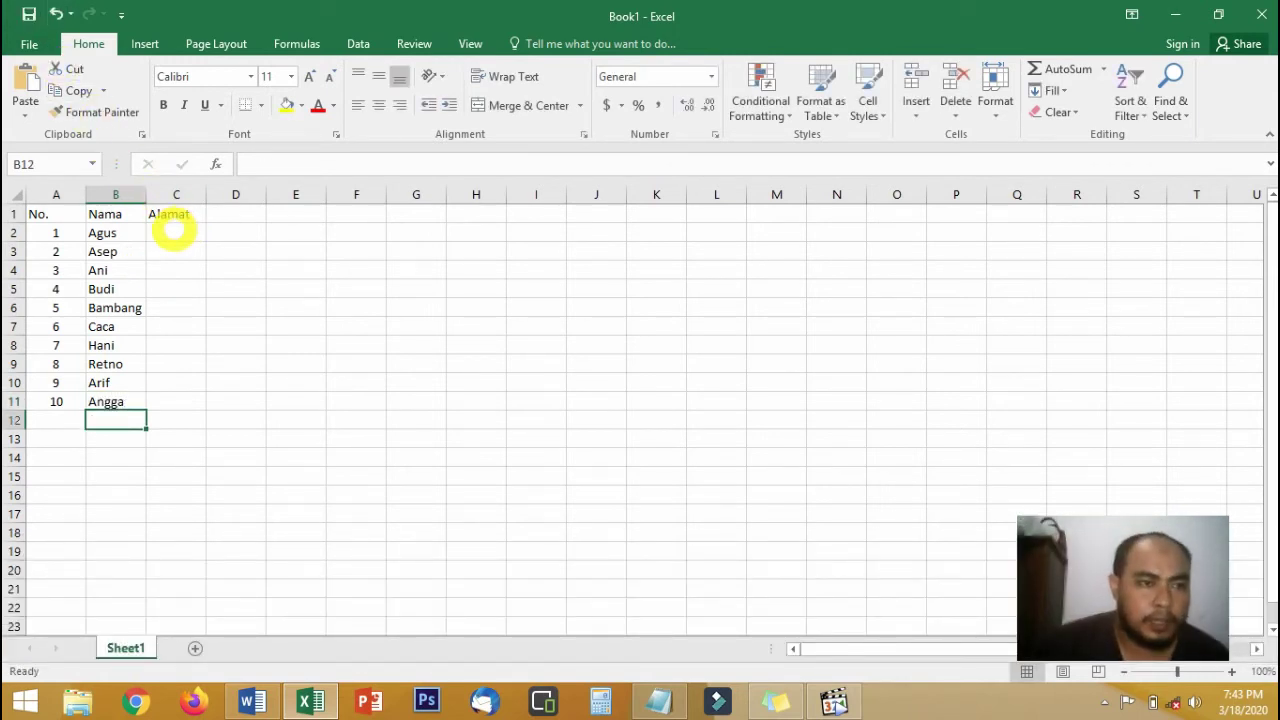
Step: Enter the addresses Bandung, Garut and Tasikmalaya in cells C2, C3 and C4 under the Alamat header
{"action": "left_click", "coordinate": [173, 230]}
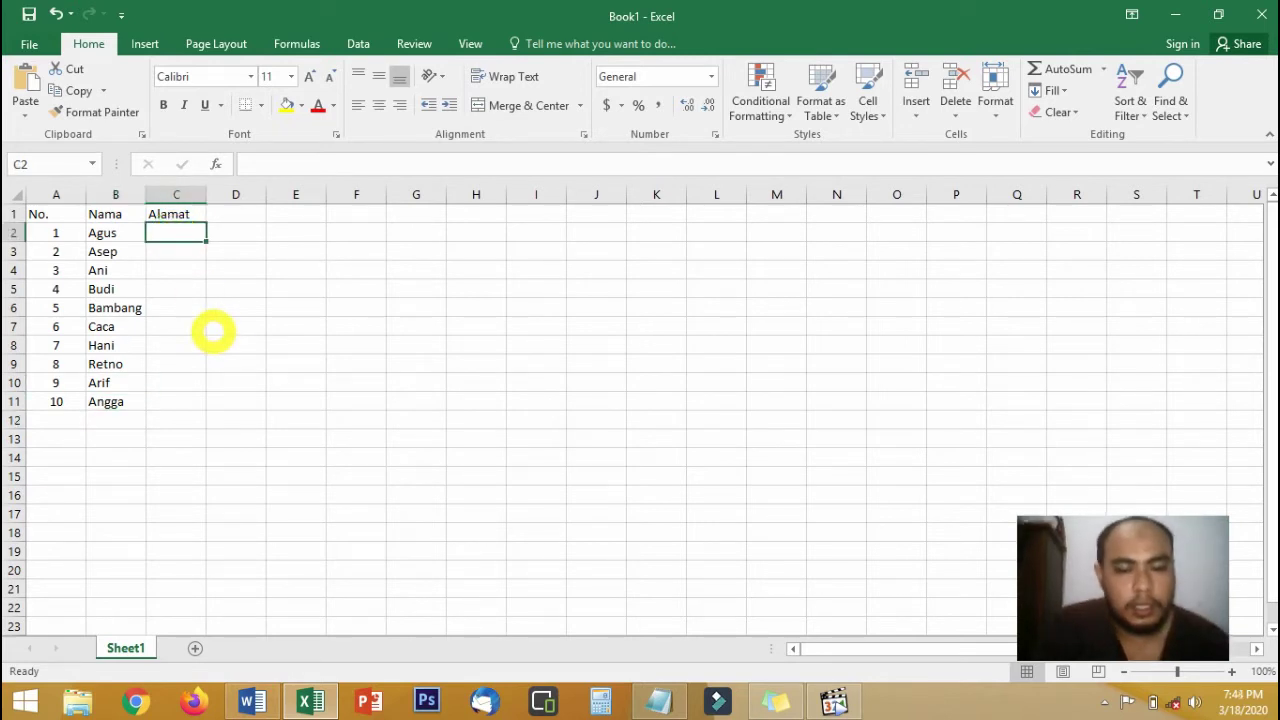
{"action": "type", "text": "Bandun"}
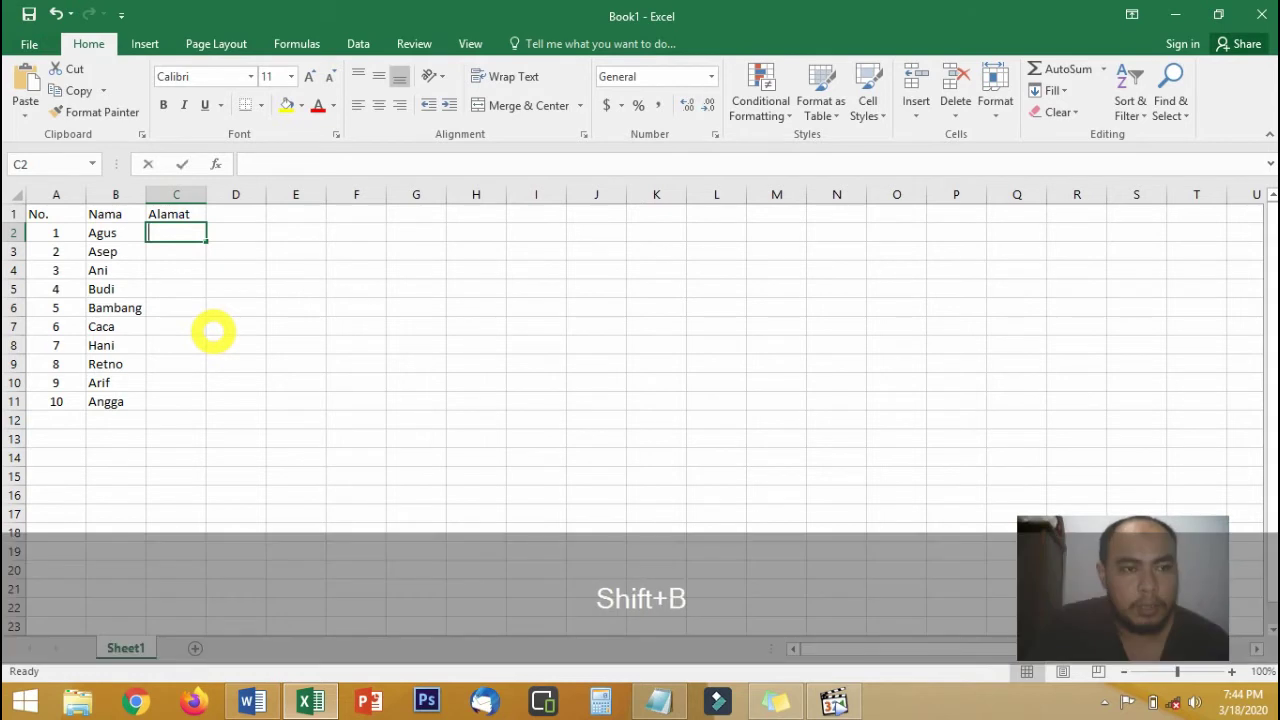
{"action": "type", "text": "g"}
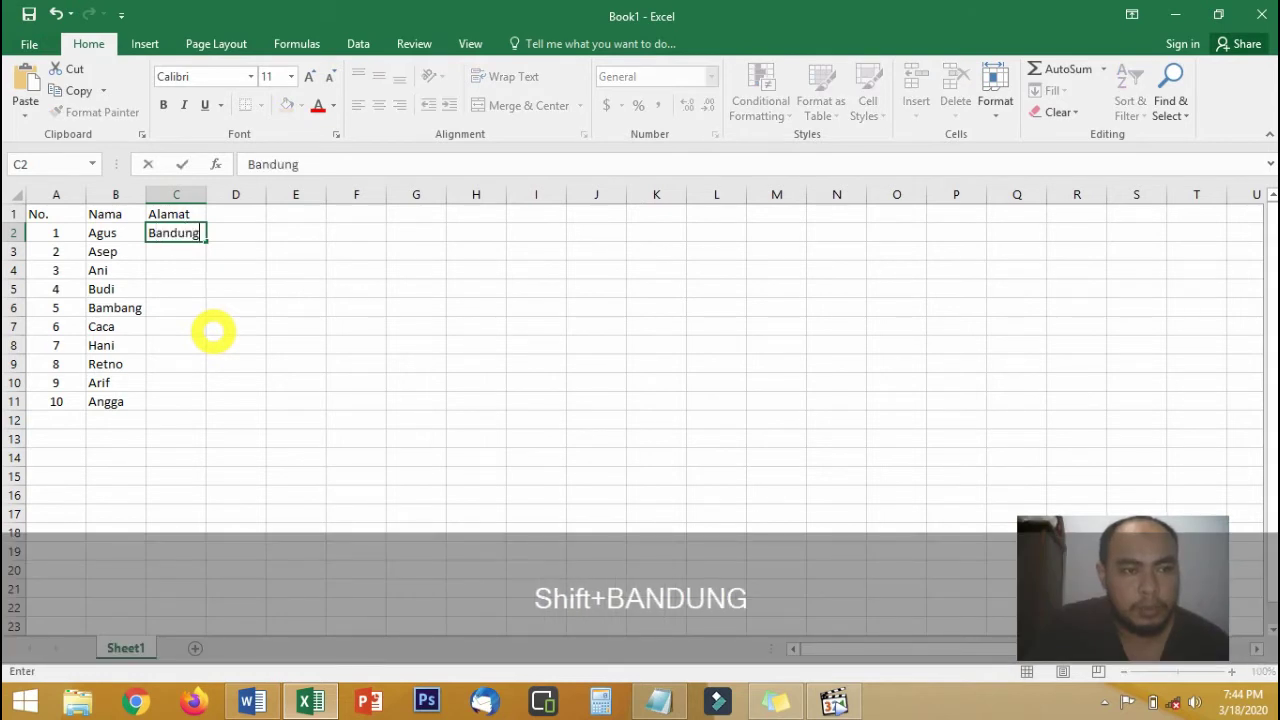
{"action": "key", "text": "Return"}
{"action": "type", "text": "Garu"}
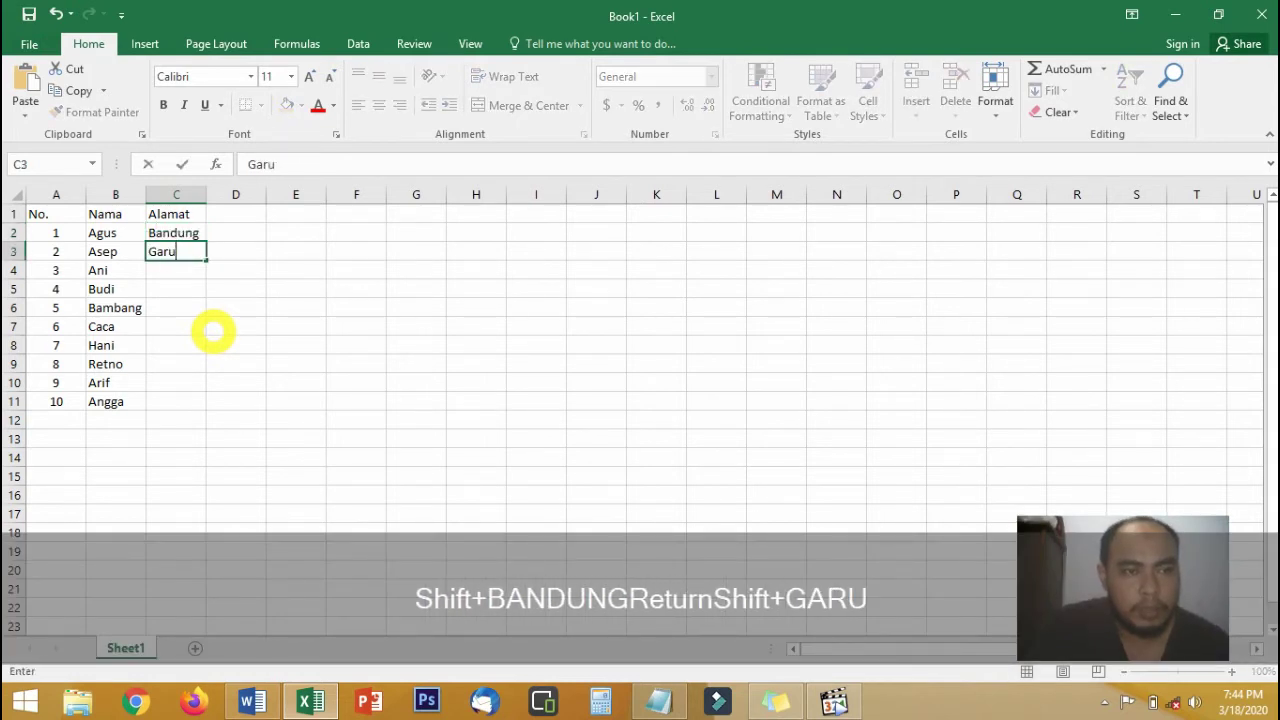
{"action": "type", "text": "t"}
{"action": "key", "text": "Return"}
{"action": "type", "text": "Tasi"}
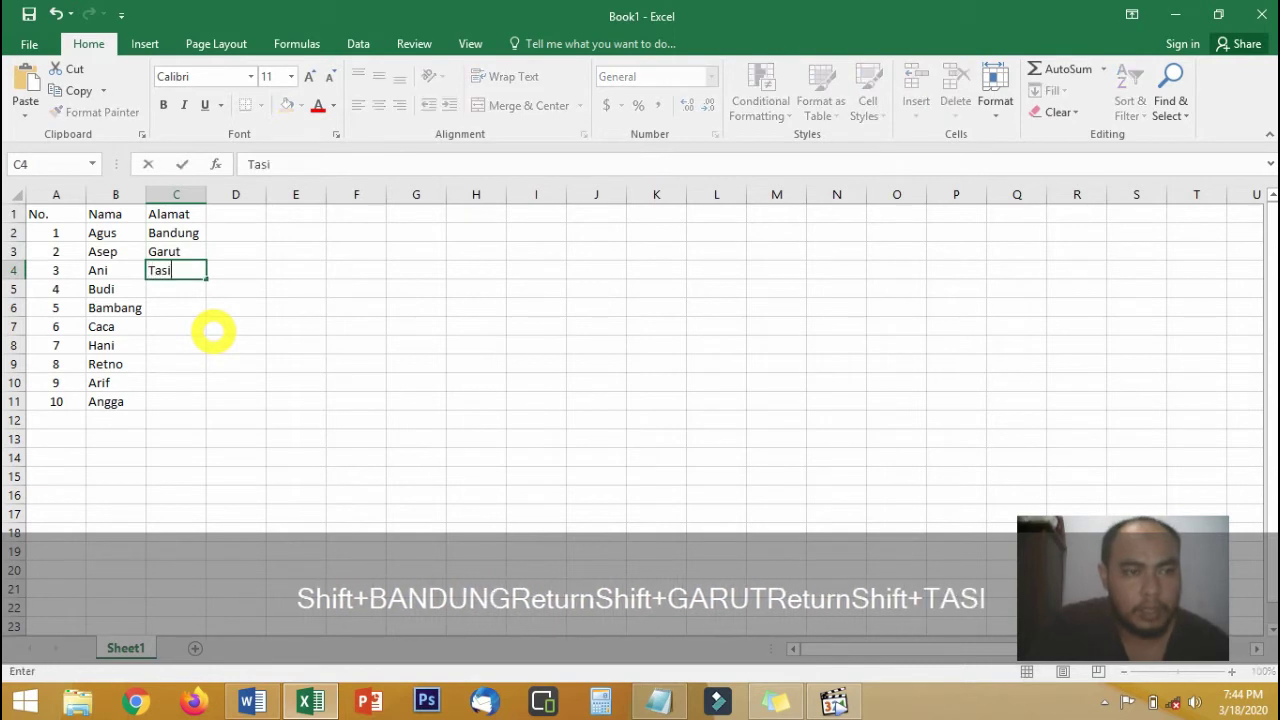
{"action": "type", "text": "kmalaya"}
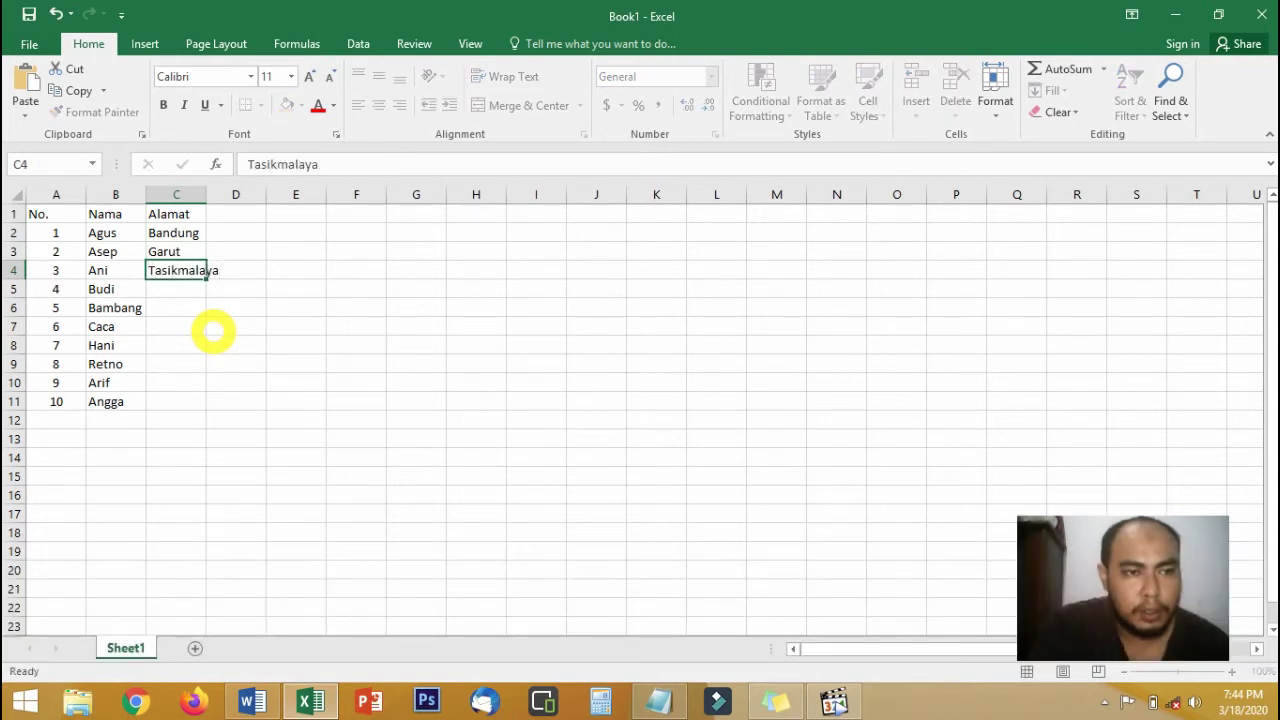
{"action": "key", "text": "Return"}
Step: Enter the addresses Banjar and Ciamis in cells C5 and C6 of the Alamat column
{"action": "type", "text": "Banja"}
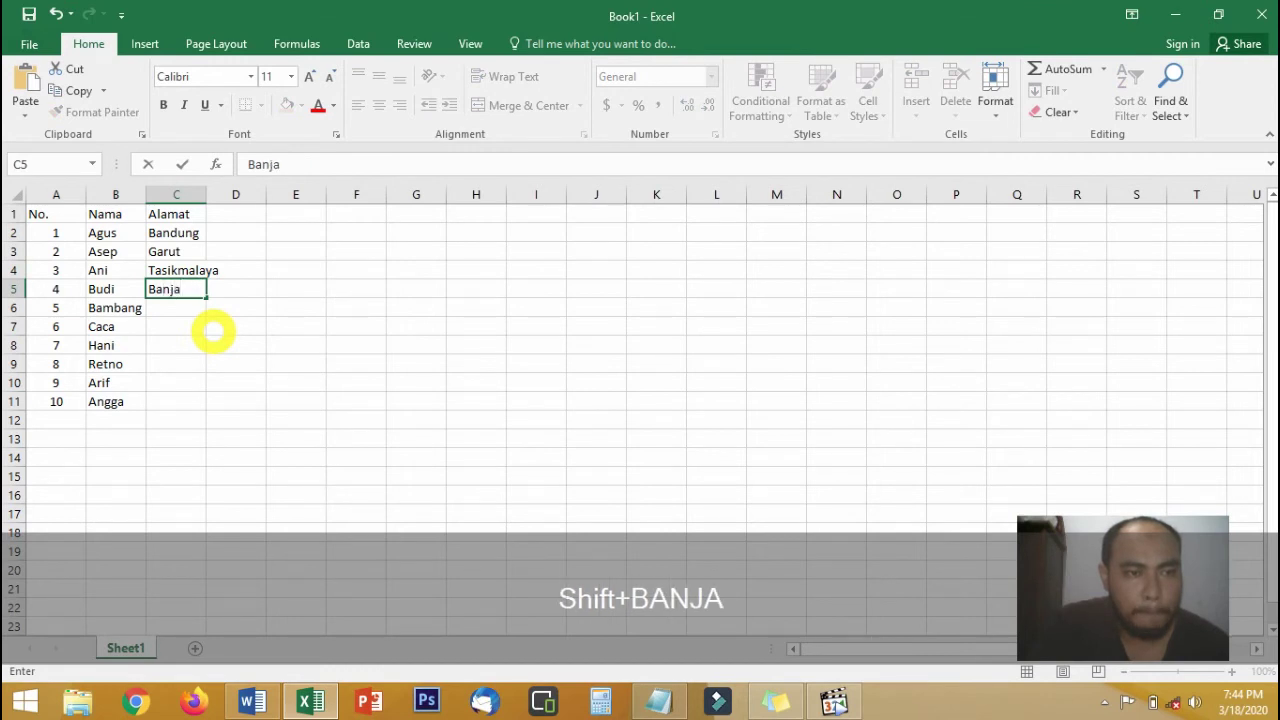
{"action": "type", "text": "r"}
{"action": "key", "text": "Return"}
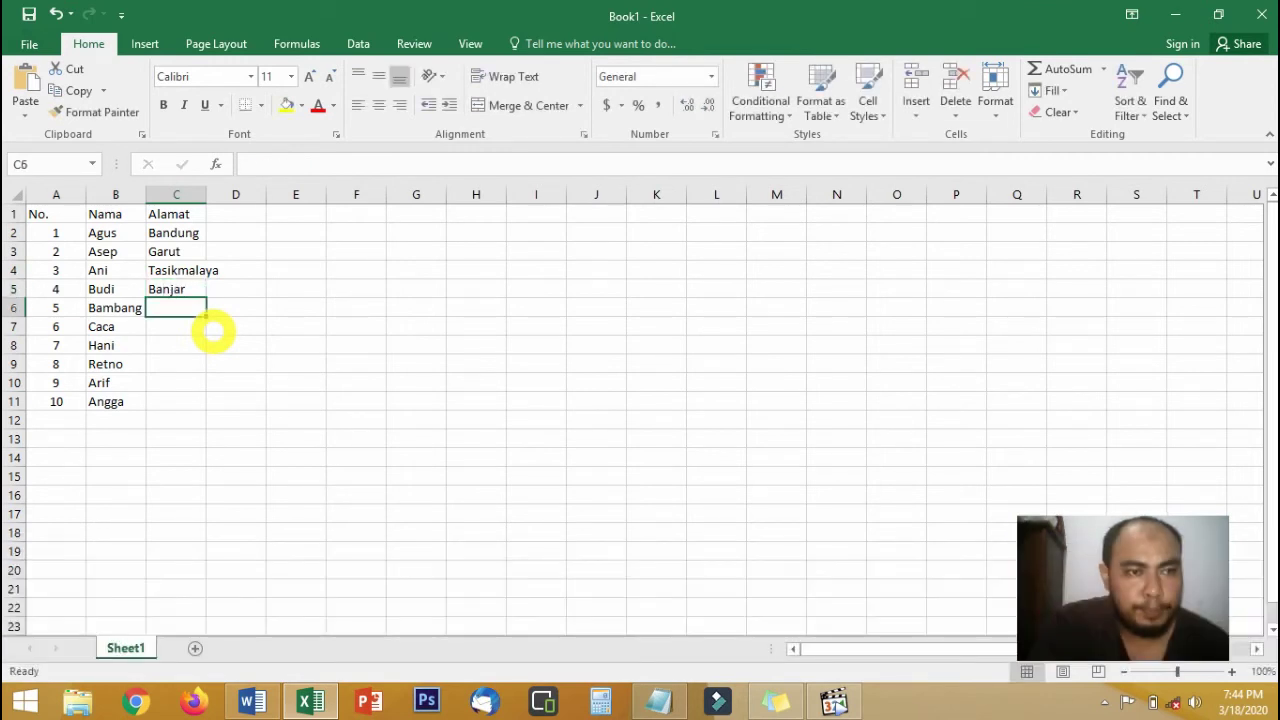
{"action": "type", "text": "Ciamis"}
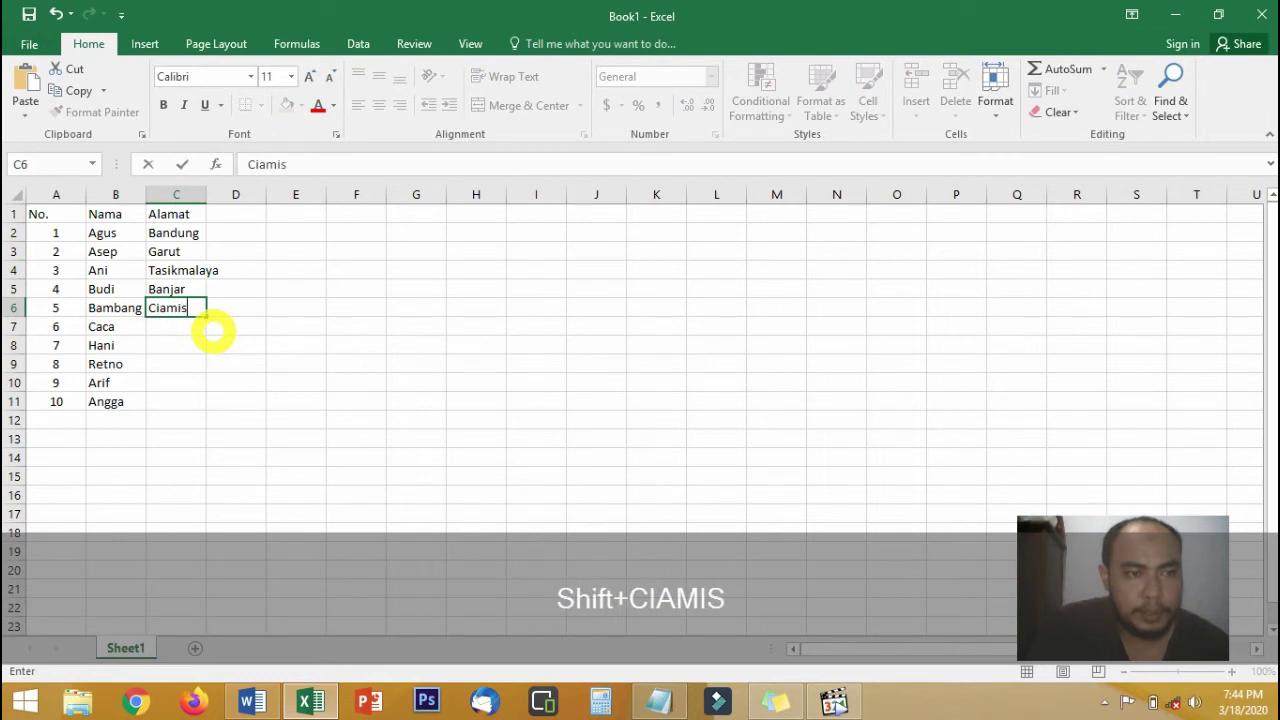
{"action": "key", "text": "Return"}
Step: Enter the addresses Pangandaran, Bandung and Bandung in cells C7, C8 and C9 of the Alamat column
{"action": "key", "text": "shift"}
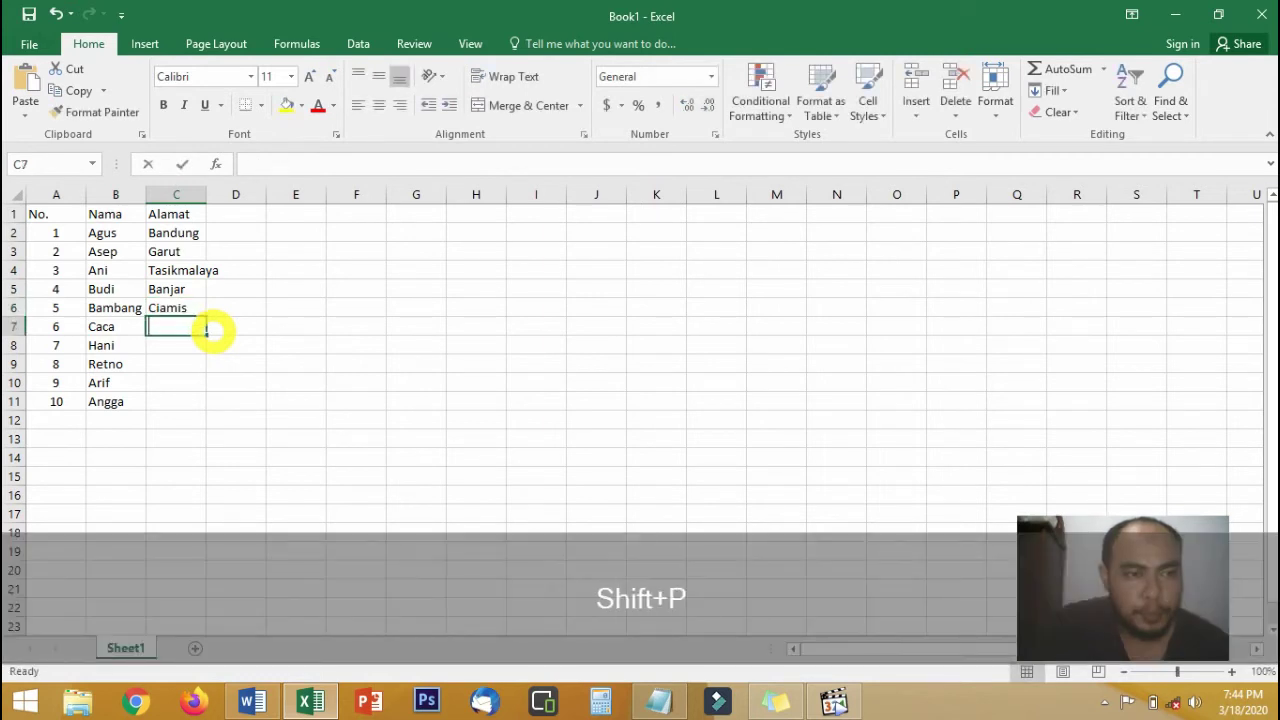
{"action": "type", "text": "Pangandaran"}
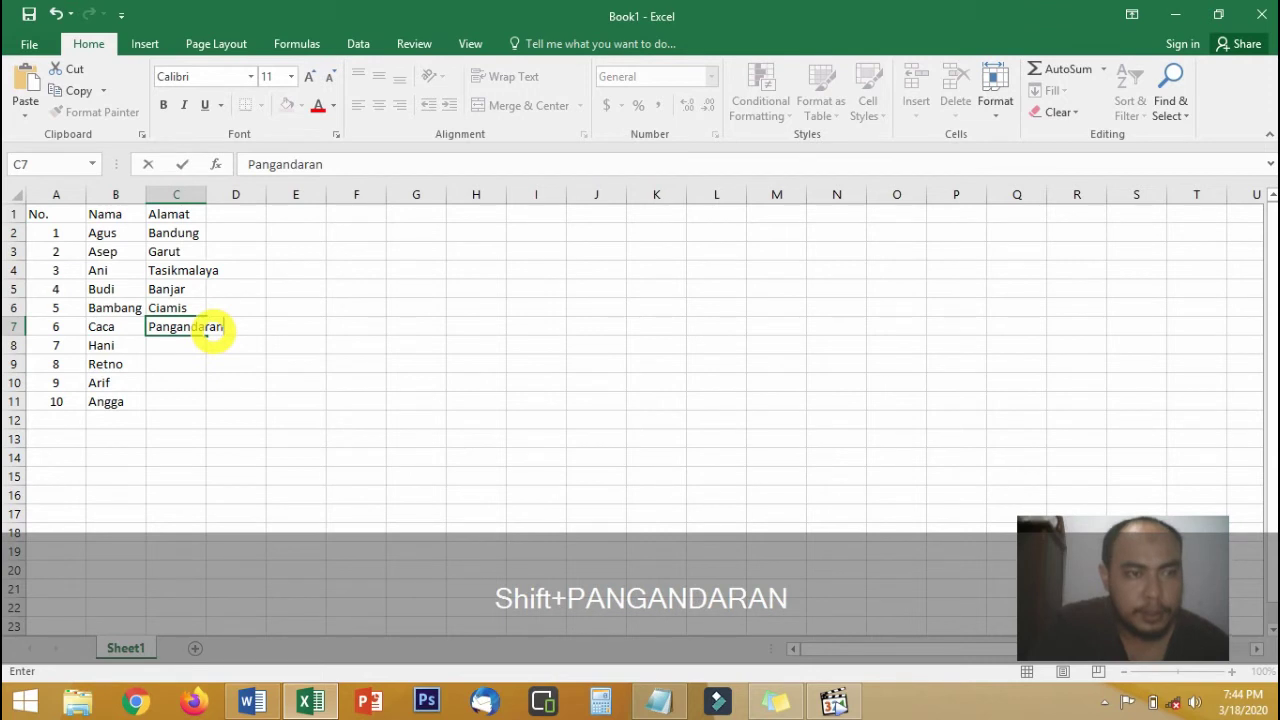
{"action": "key", "text": "Return"}
{"action": "type", "text": "Bandung"}
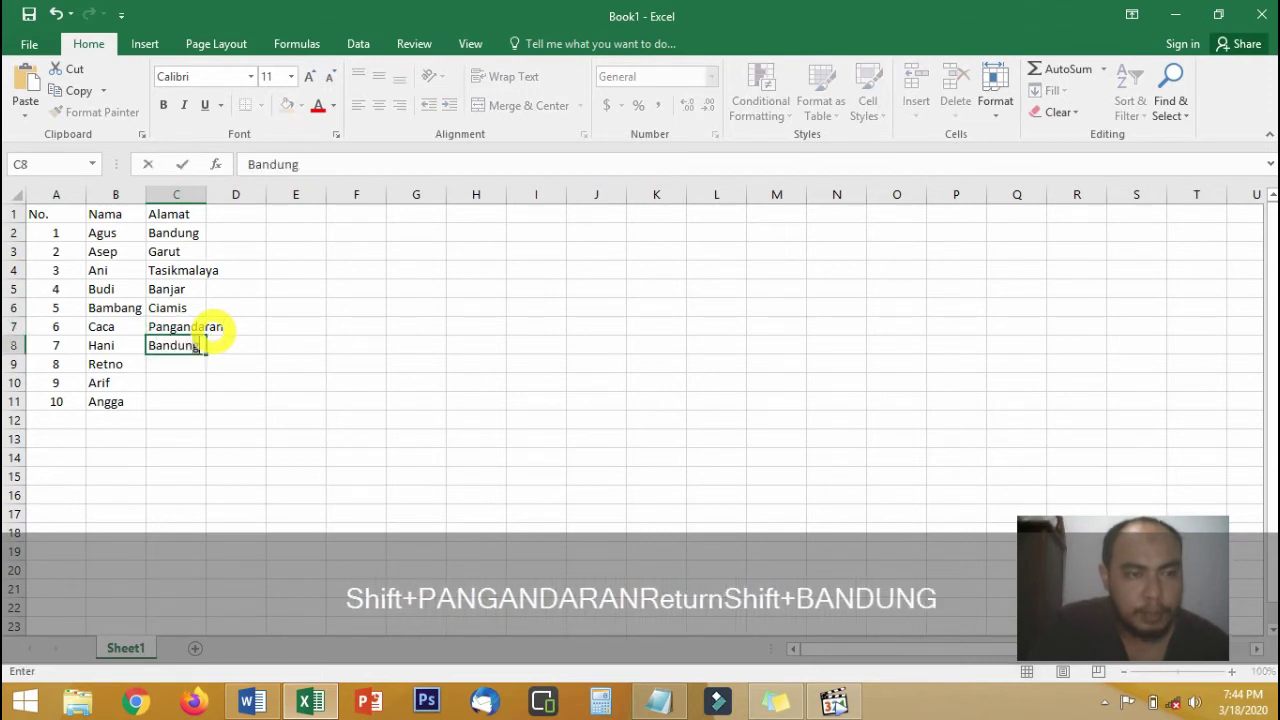
{"action": "key", "text": "Return"}
{"action": "type", "text": "Band"}
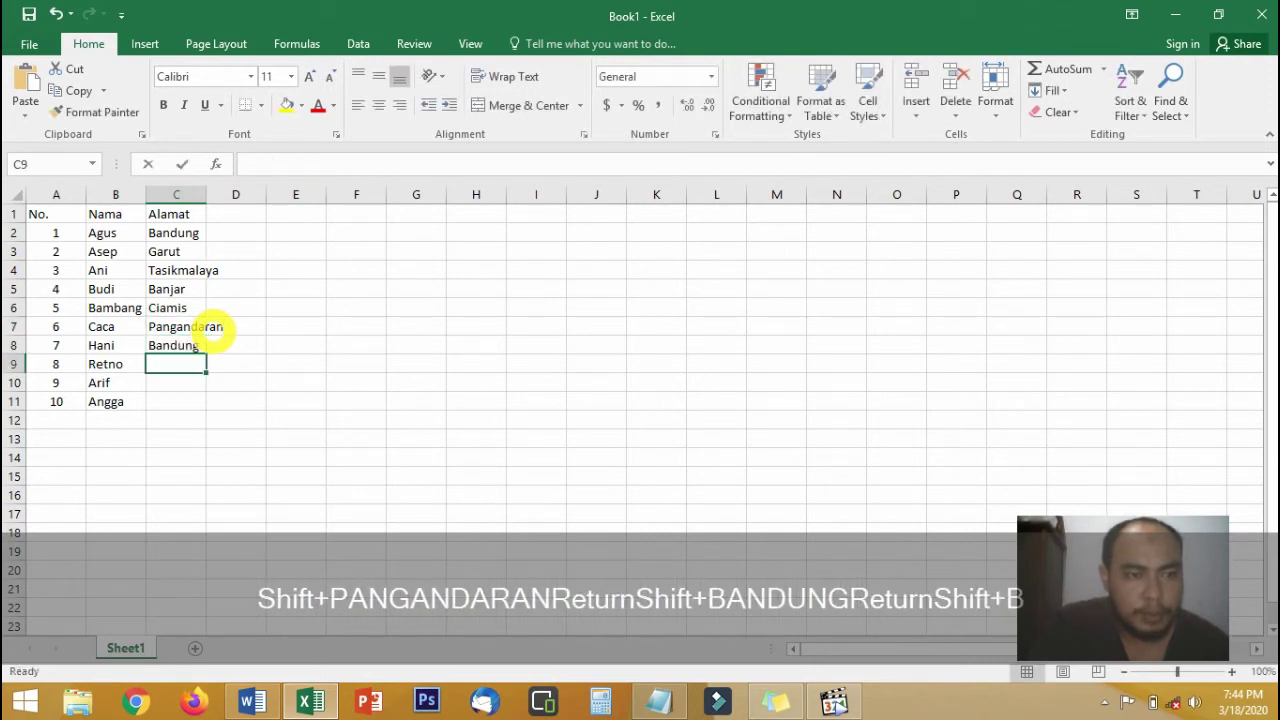
{"action": "type", "text": "ung"}
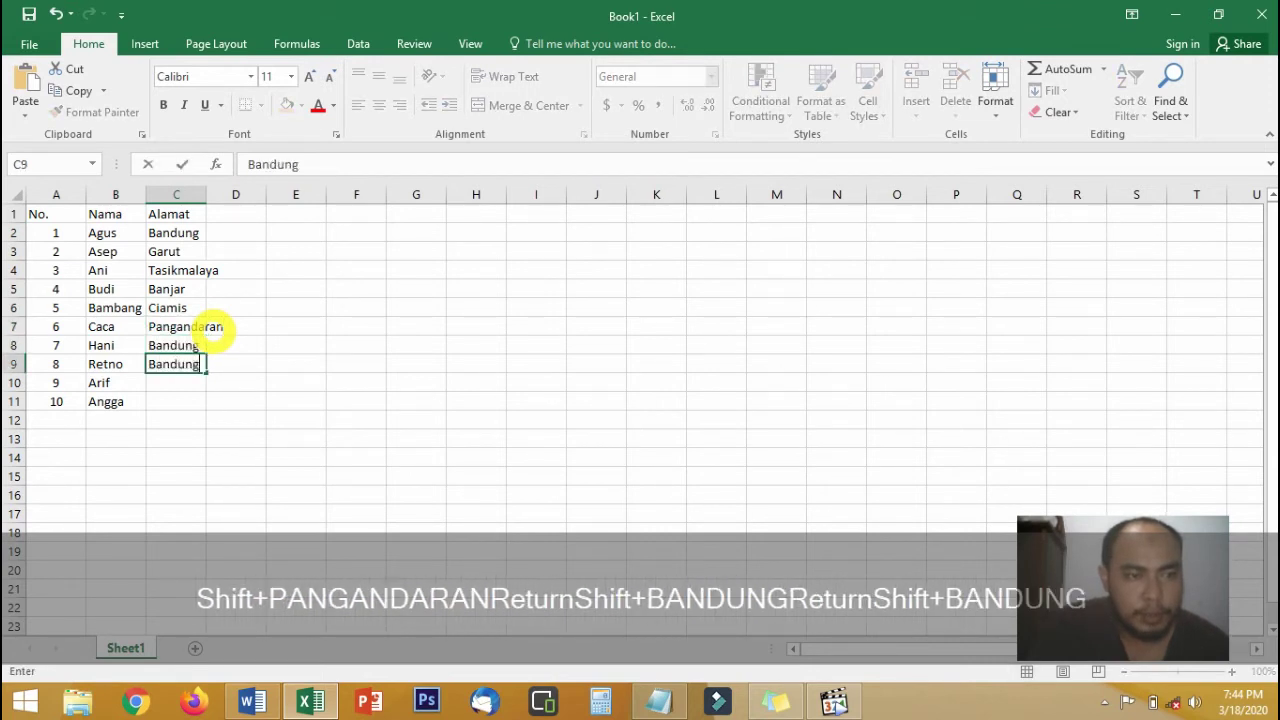
Step: Complete the Alamat column by entering Ciamis in cell C10 and Banjar in cell C11
{"action": "key", "text": "Return"}
{"action": "type", "text": "Ciamis"}
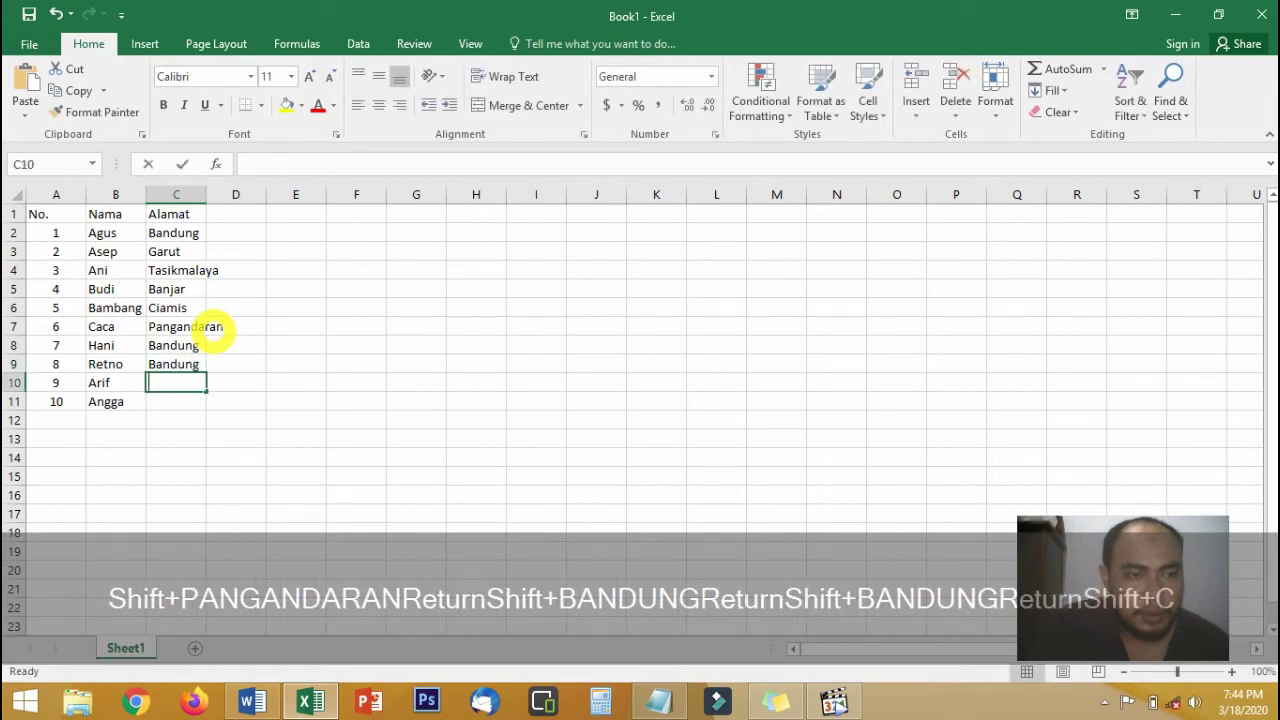
{"action": "key", "text": "Return"}
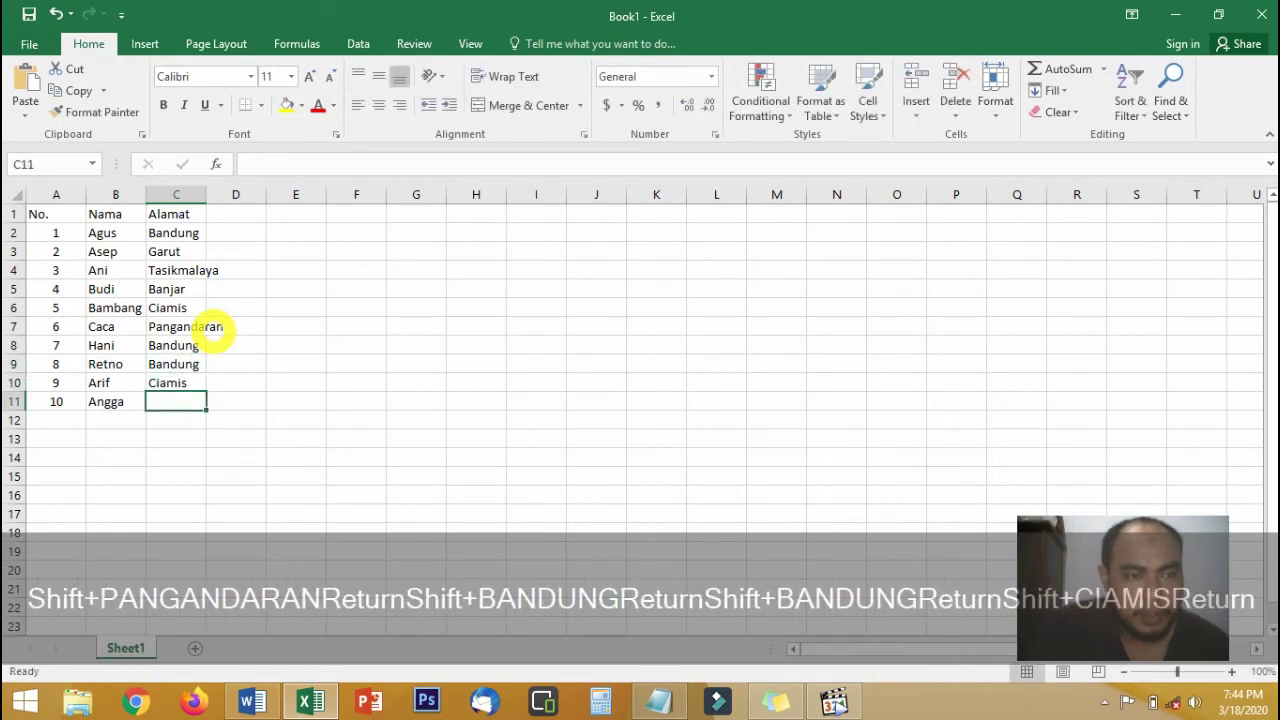
{"action": "type", "text": "B"}
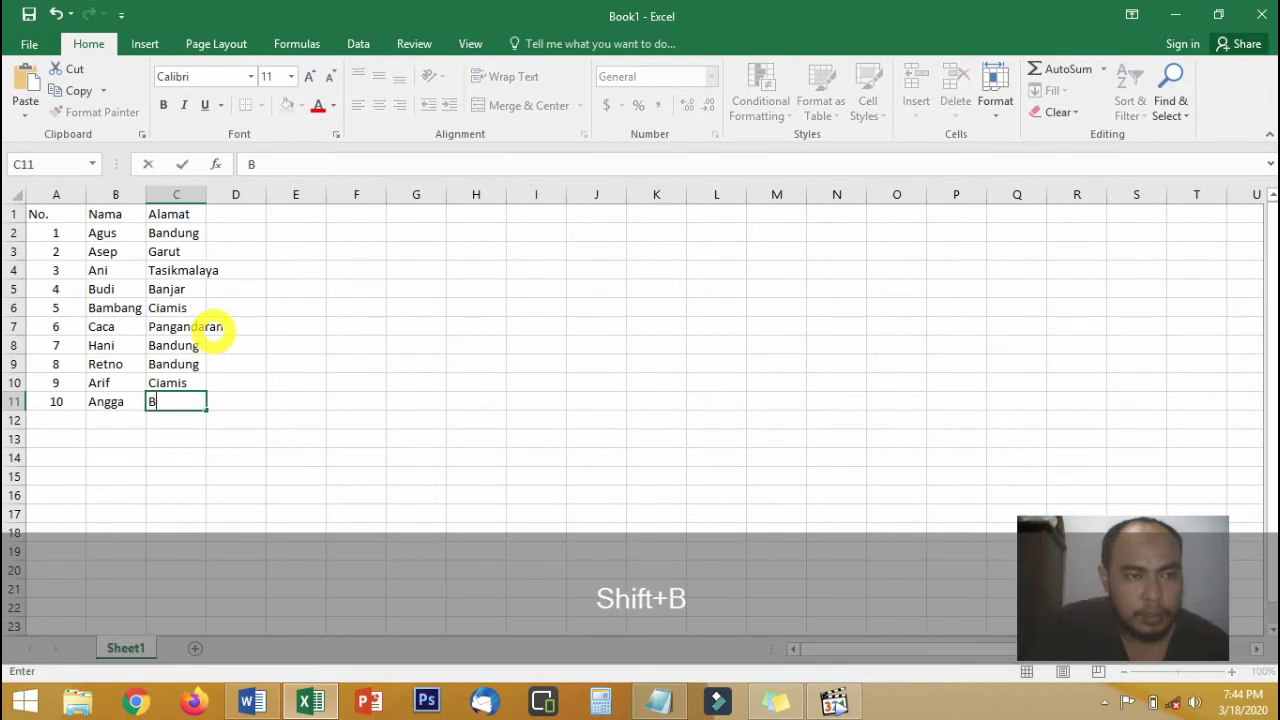
{"action": "type", "text": "anjar"}
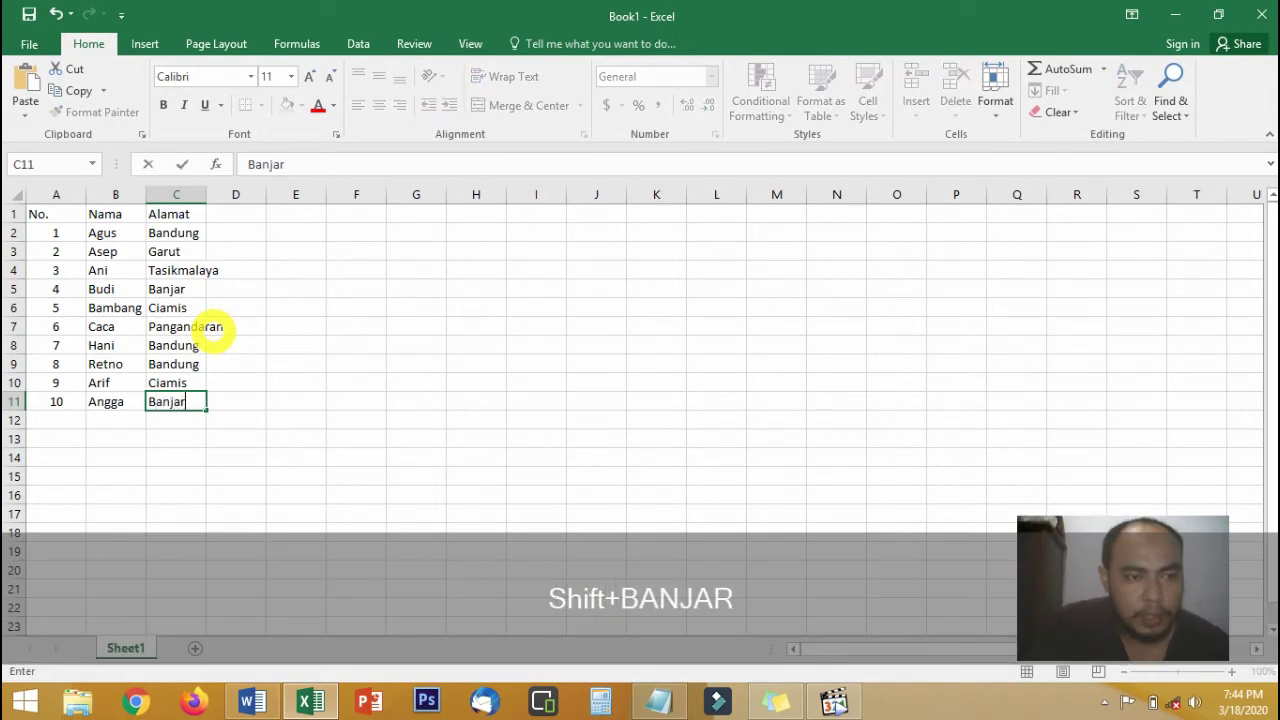
{"action": "key", "text": "Return"}
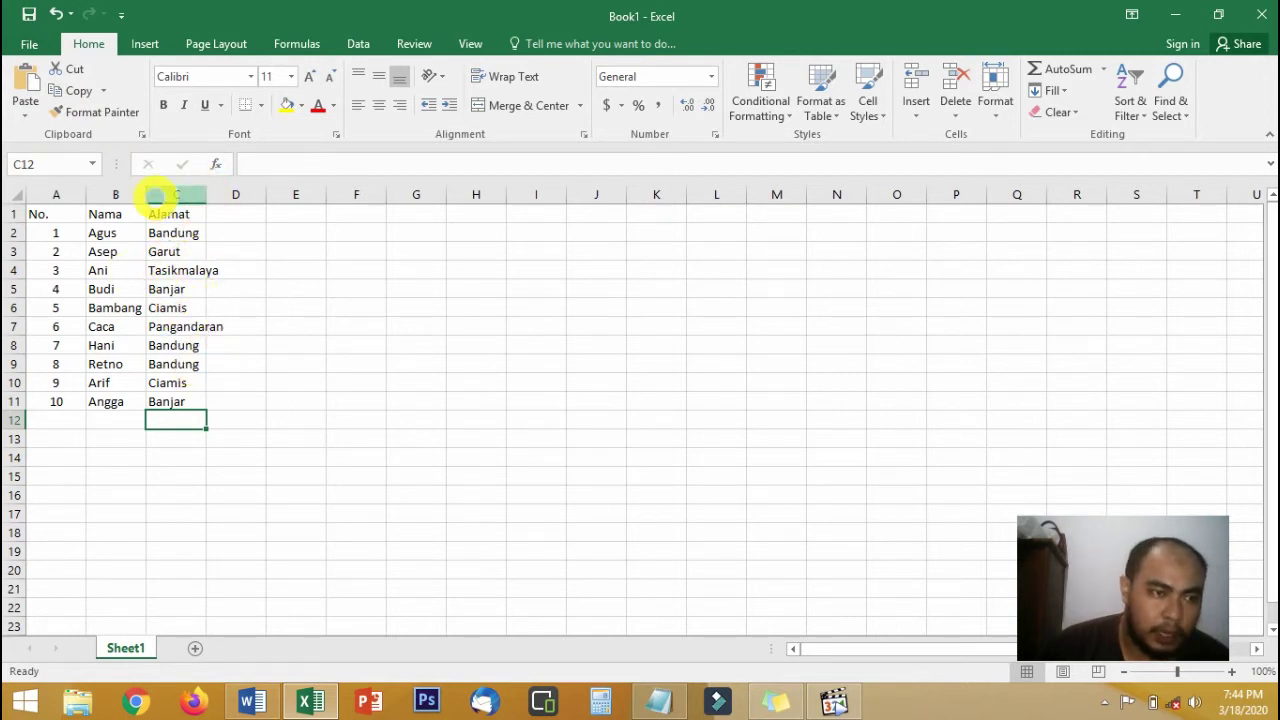
Step: Narrow the Nama column manually and refit it to its contents with AutoFit Column Width
{"action": "left_click_drag", "start_coordinate": [146, 194], "coordinate": [134, 200]}
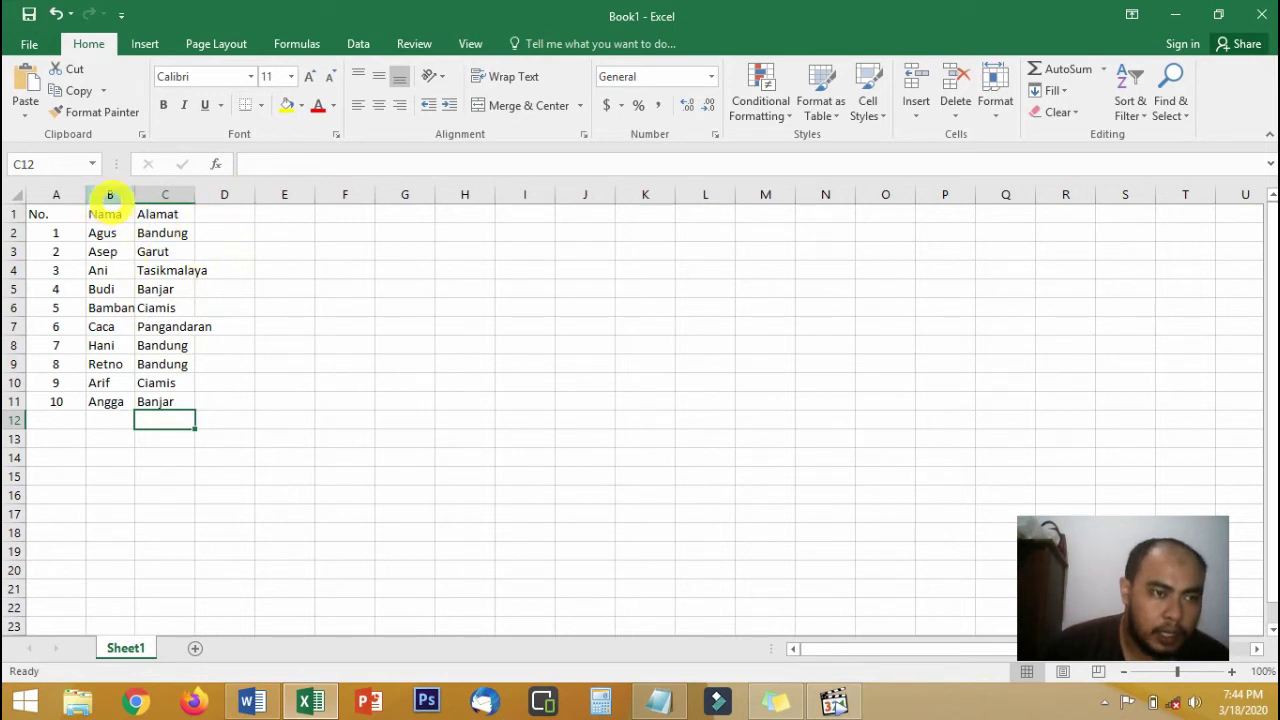
{"action": "left_click", "coordinate": [110, 195]}
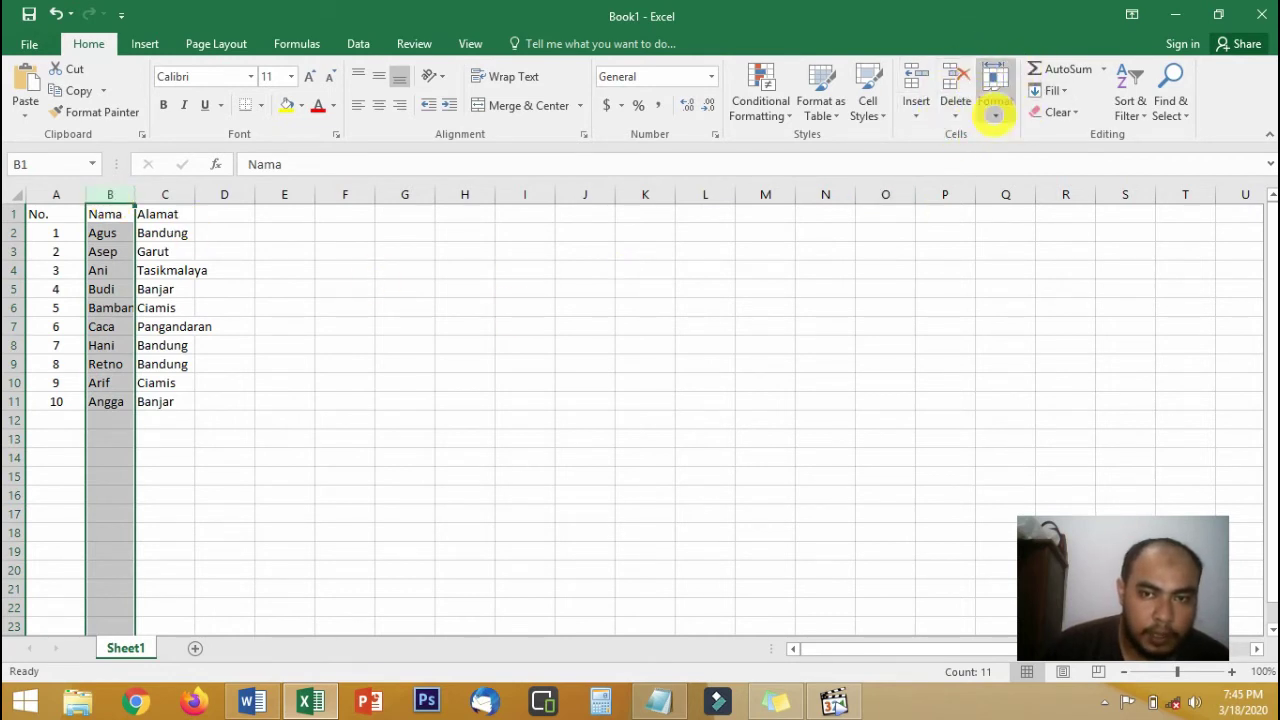
{"action": "left_click", "coordinate": [999, 102]}
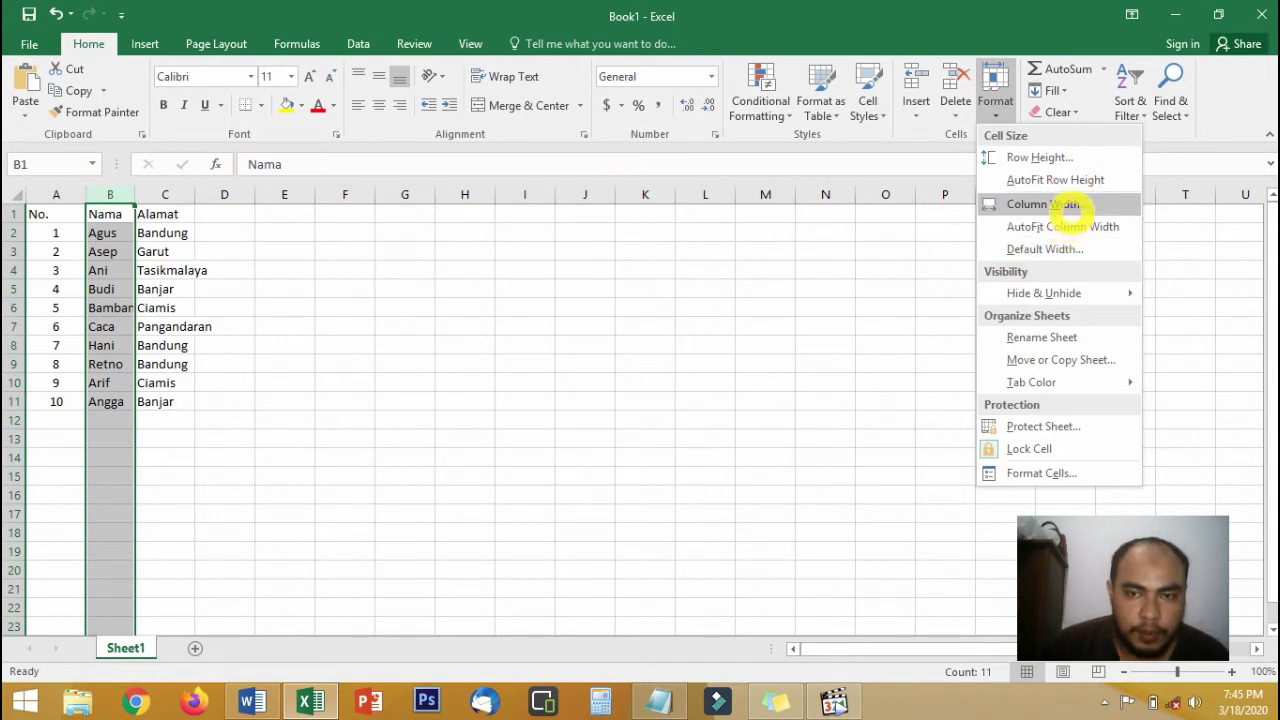
{"action": "left_click", "coordinate": [1058, 204]}
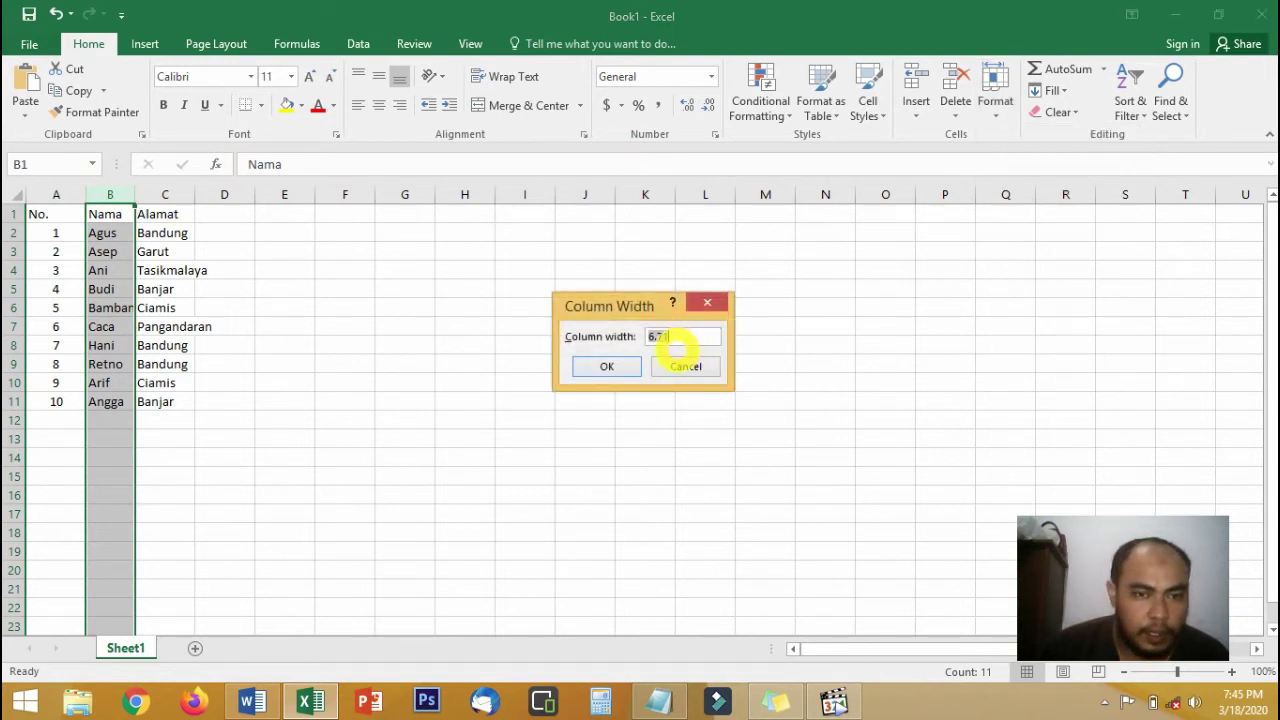
{"action": "left_click", "coordinate": [698, 365]}
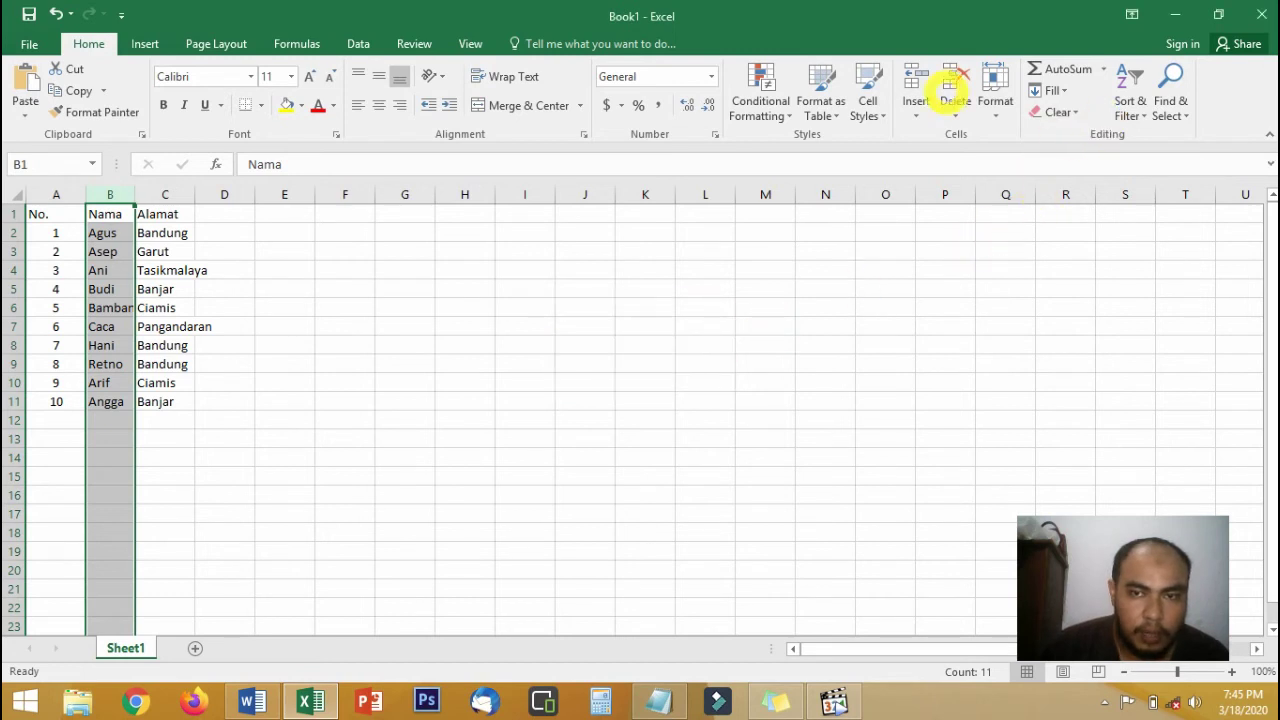
{"action": "left_click", "coordinate": [990, 88]}
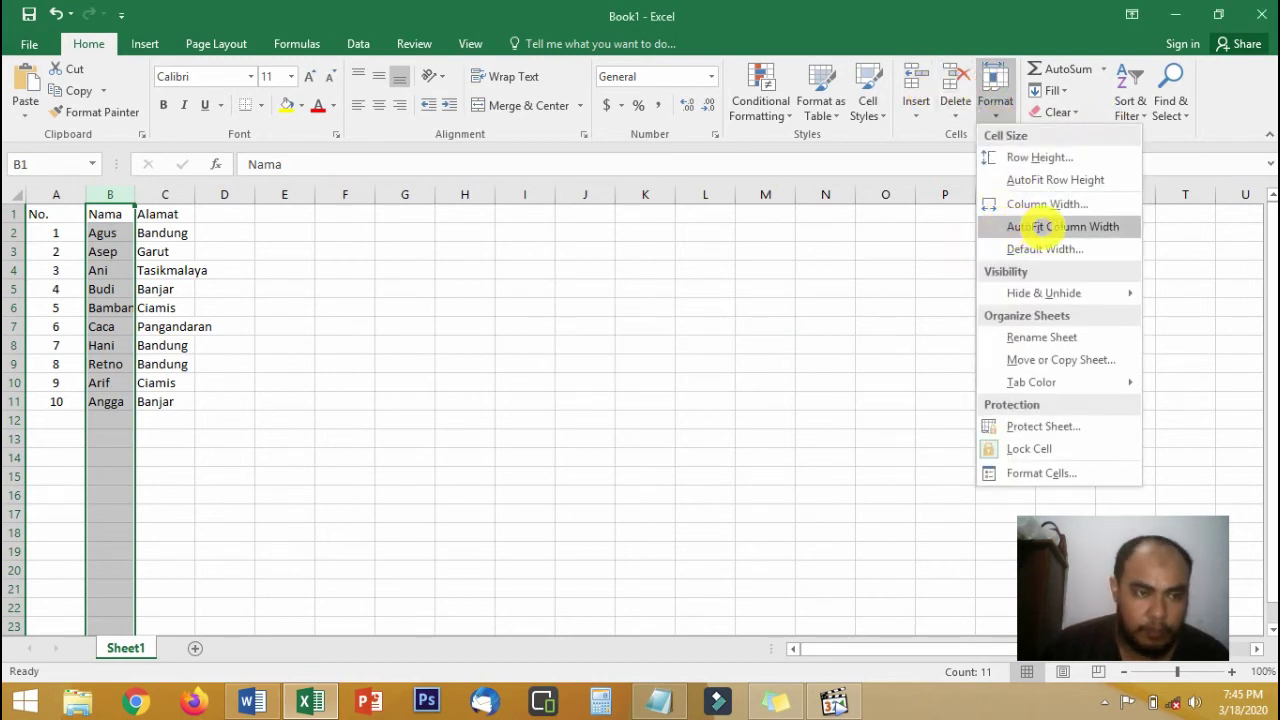
{"action": "left_click", "coordinate": [1040, 227]}
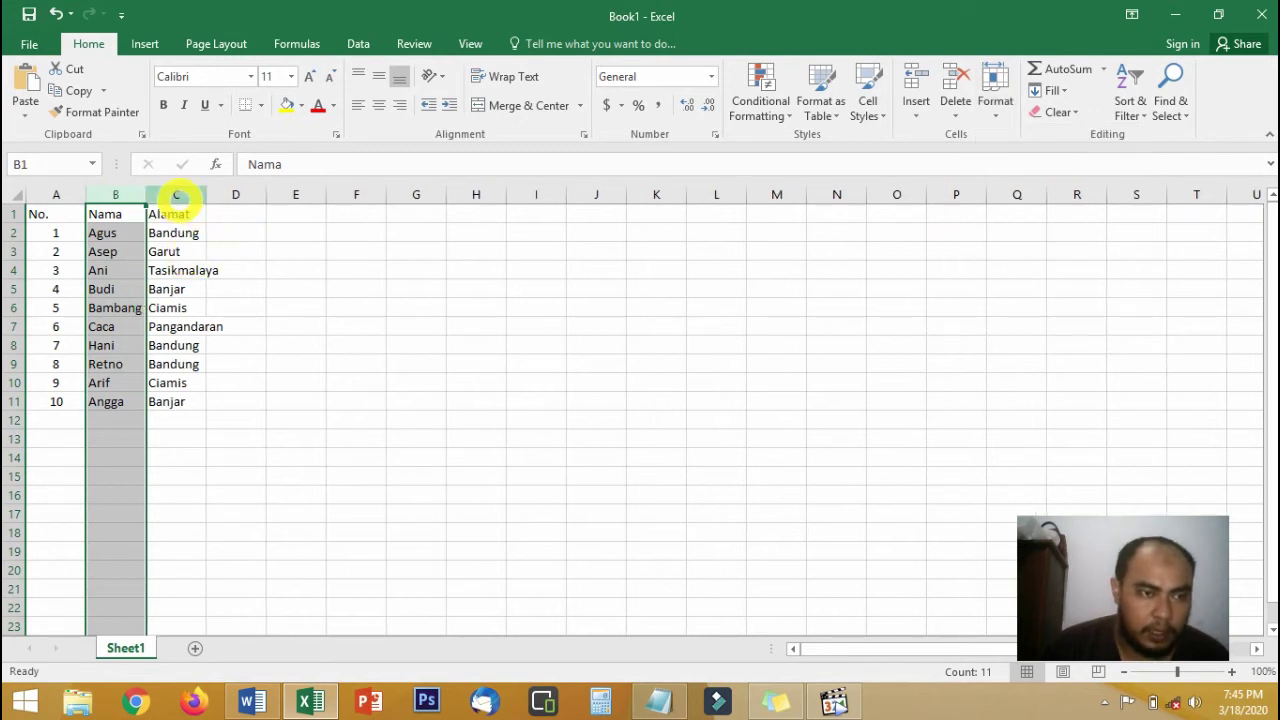
Step: Fit the width of the Alamat column to its longest entry
{"action": "left_click", "coordinate": [177, 194]}
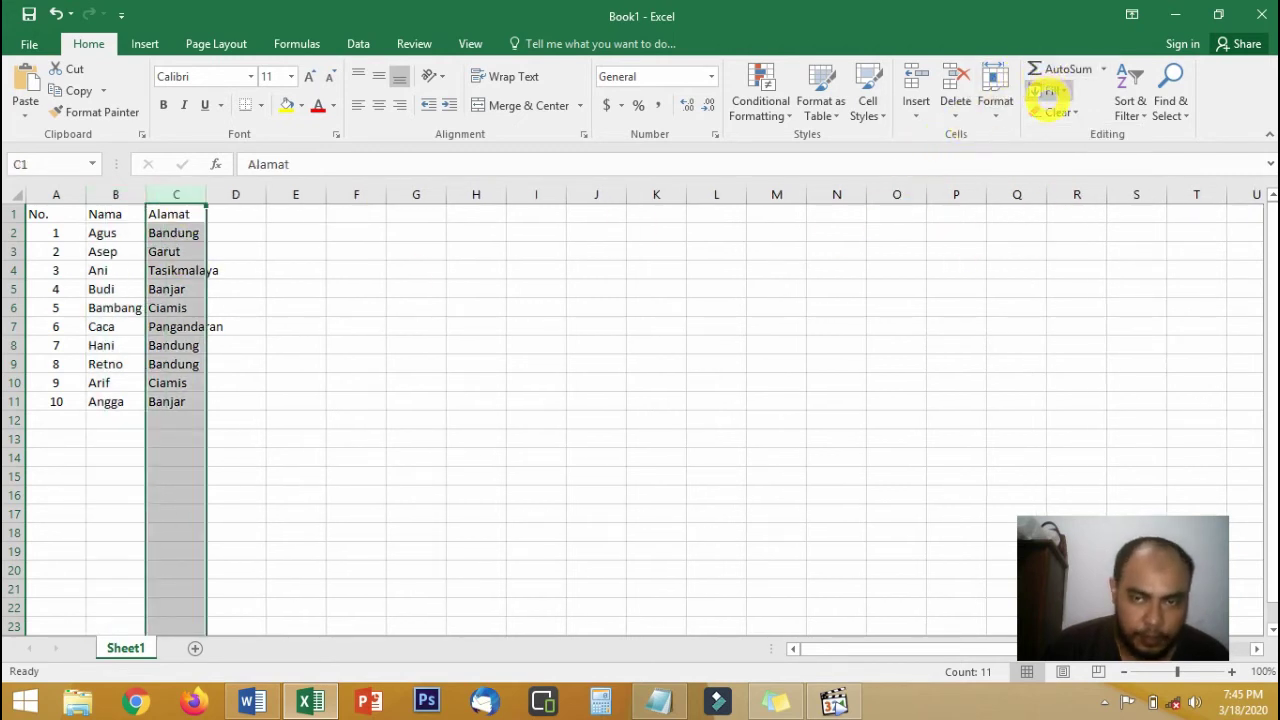
{"action": "double_click", "coordinate": [204, 195]}
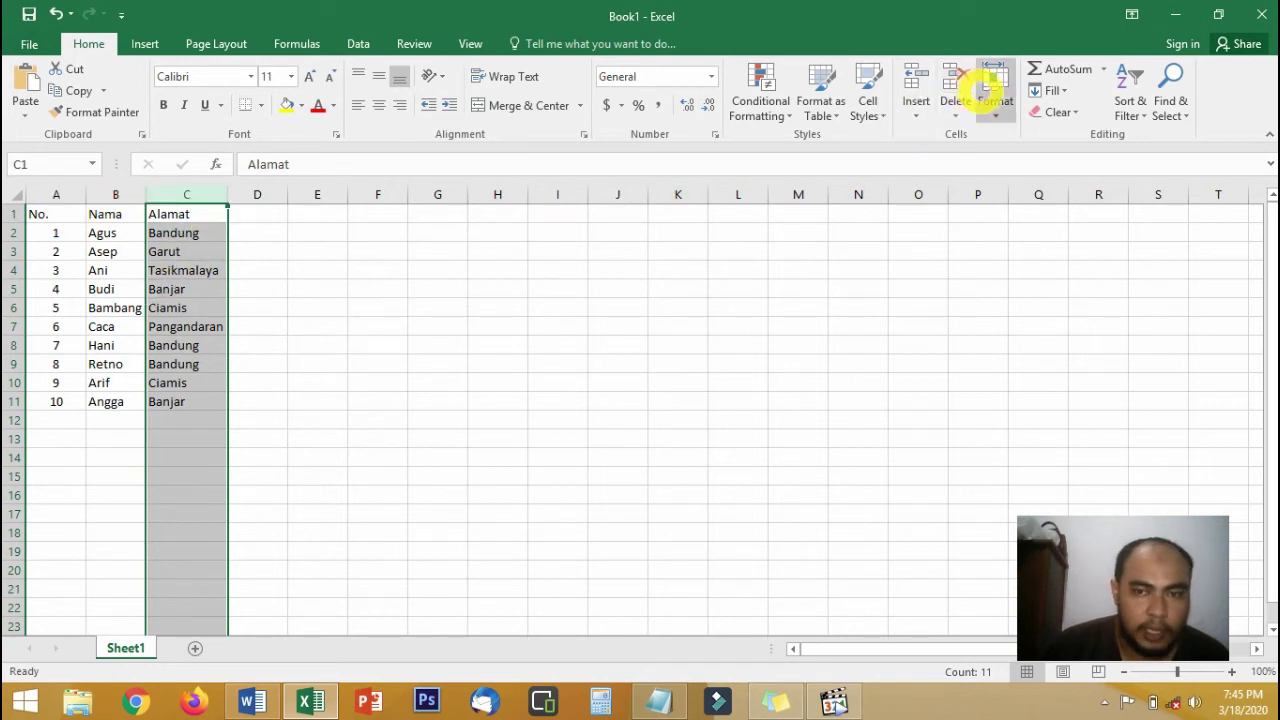
{"action": "left_click", "coordinate": [990, 100]}
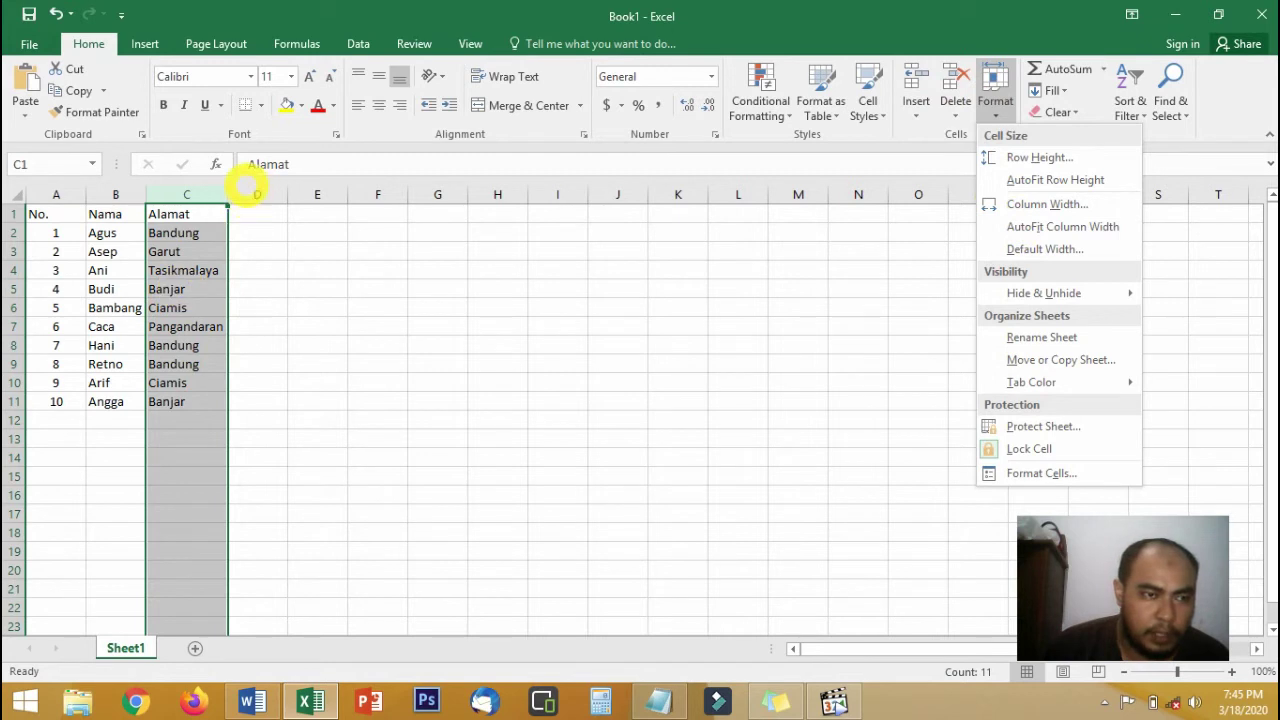
{"action": "left_click", "coordinate": [207, 248]}
{"action": "right_click", "coordinate": [205, 250]}
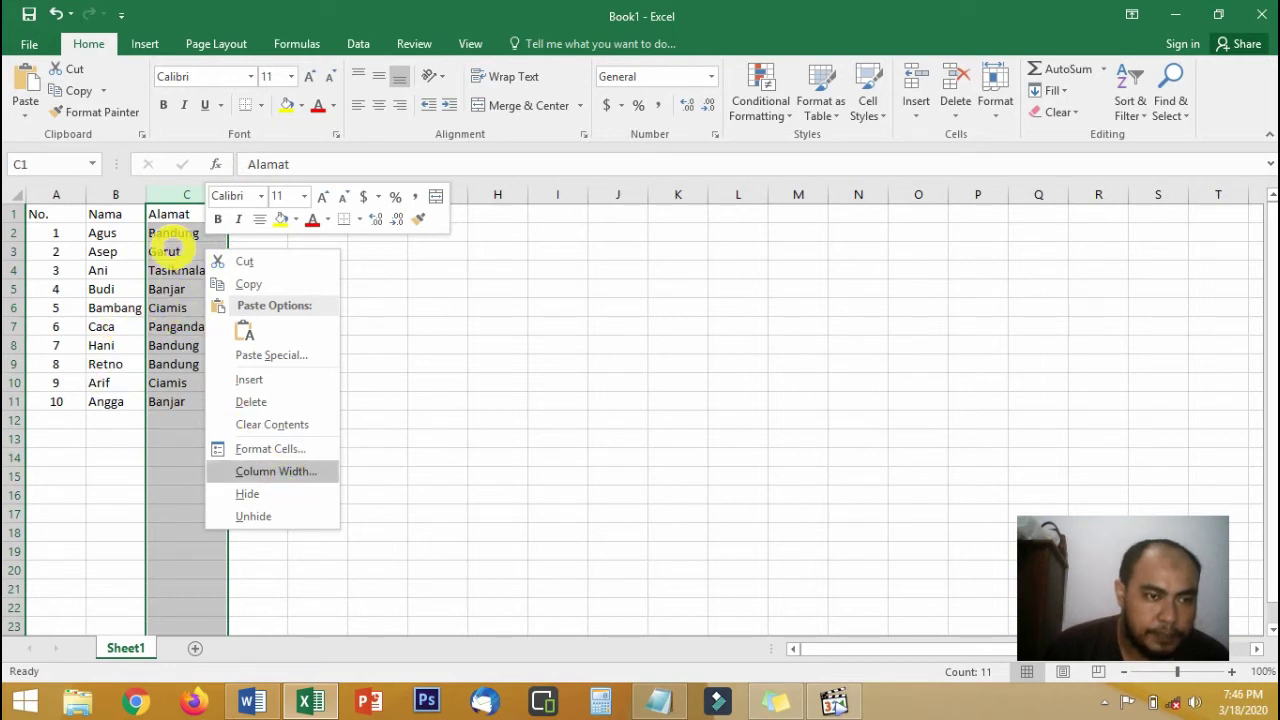
{"action": "left_click", "coordinate": [185, 197]}
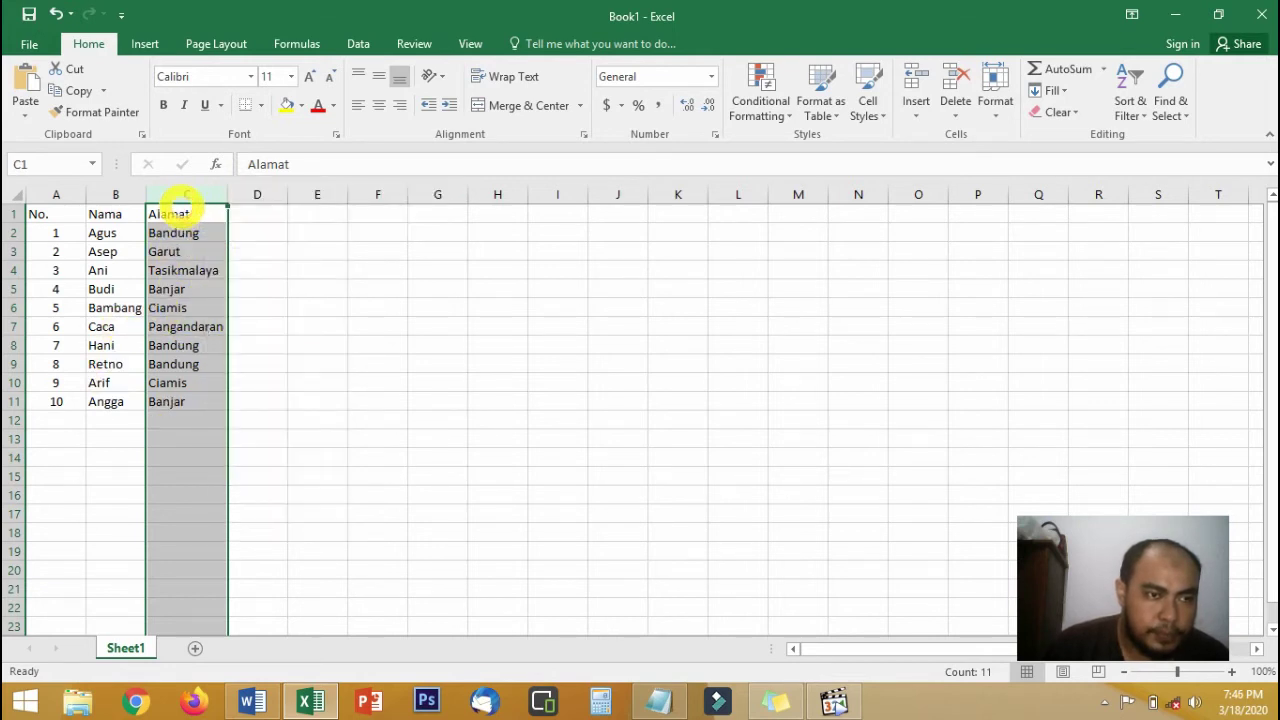
{"action": "left_click", "coordinate": [284, 309]}
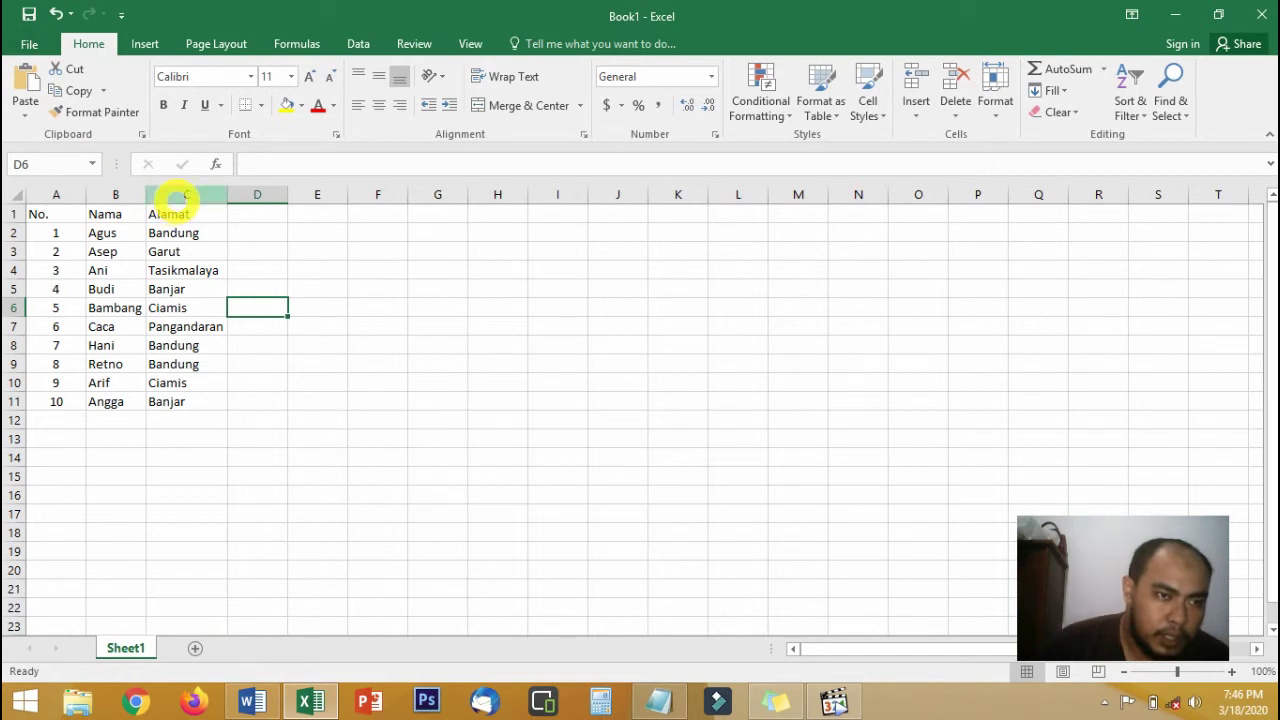
Step: Insert a new column between Nama and Alamat and enter the header Jenis Kelamin in cell C1
{"action": "right_click", "coordinate": [177, 199]}
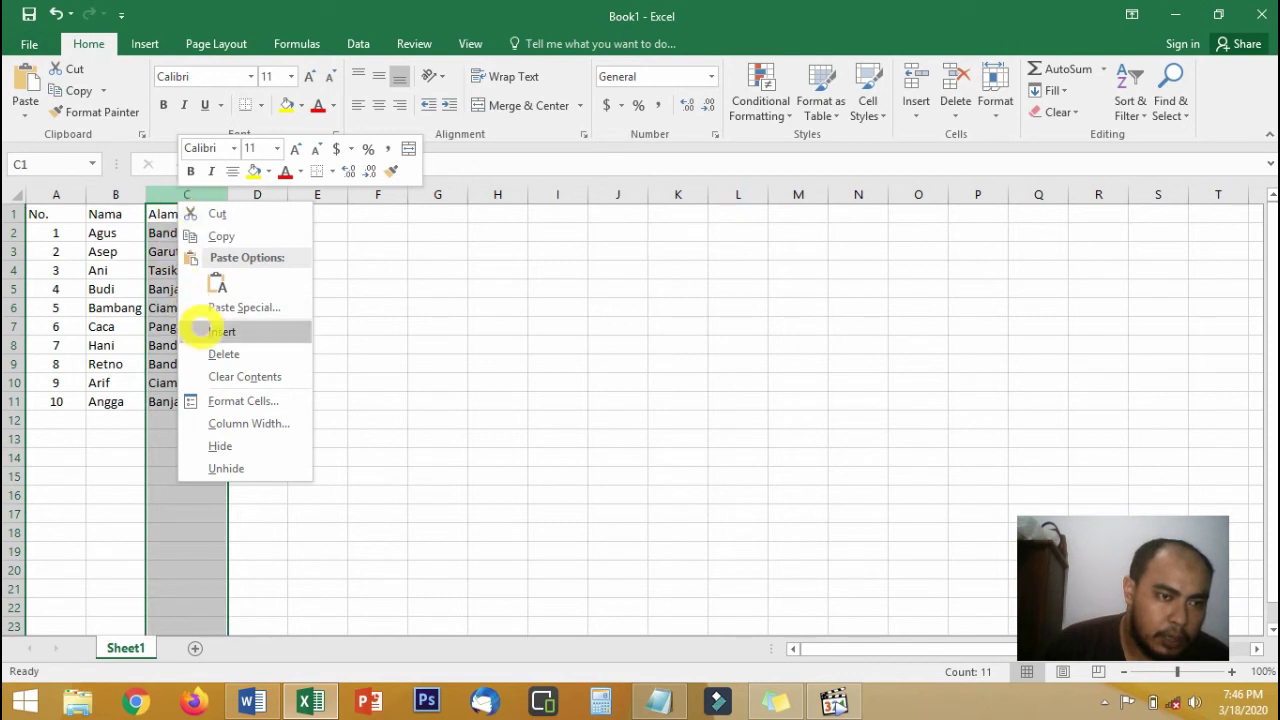
{"action": "left_click", "coordinate": [200, 332]}
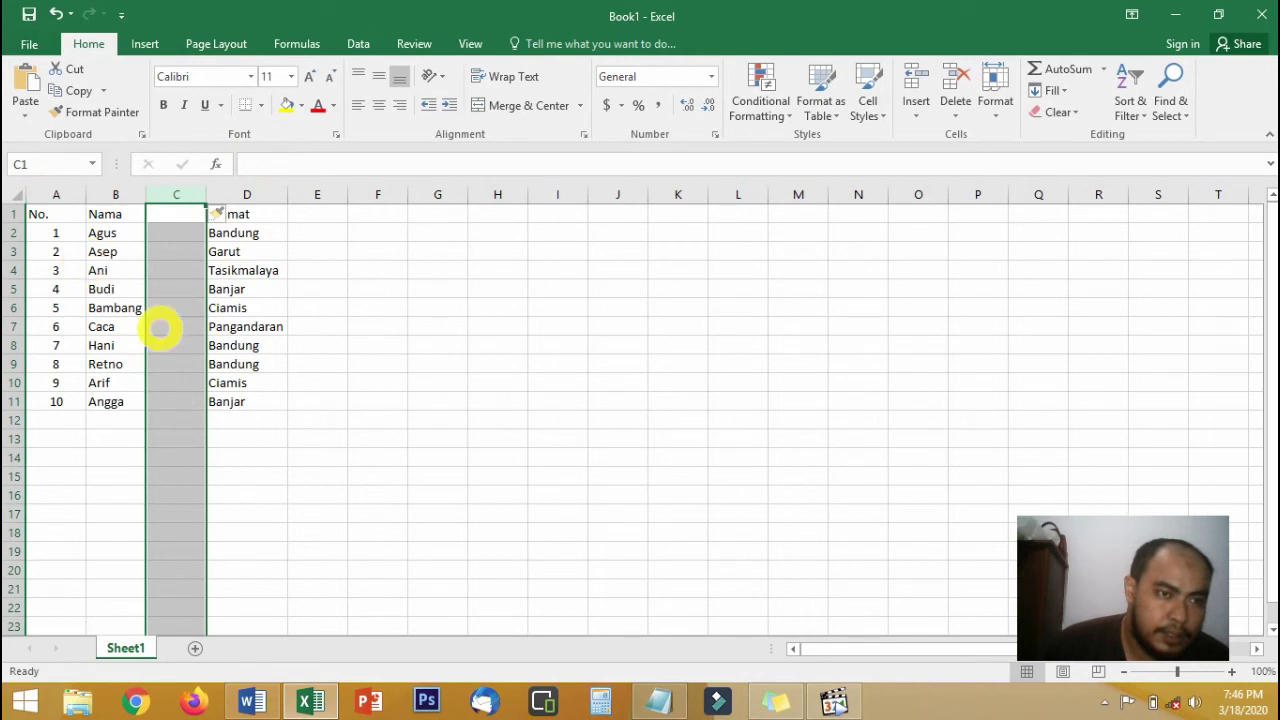
{"action": "left_click", "coordinate": [177, 214]}
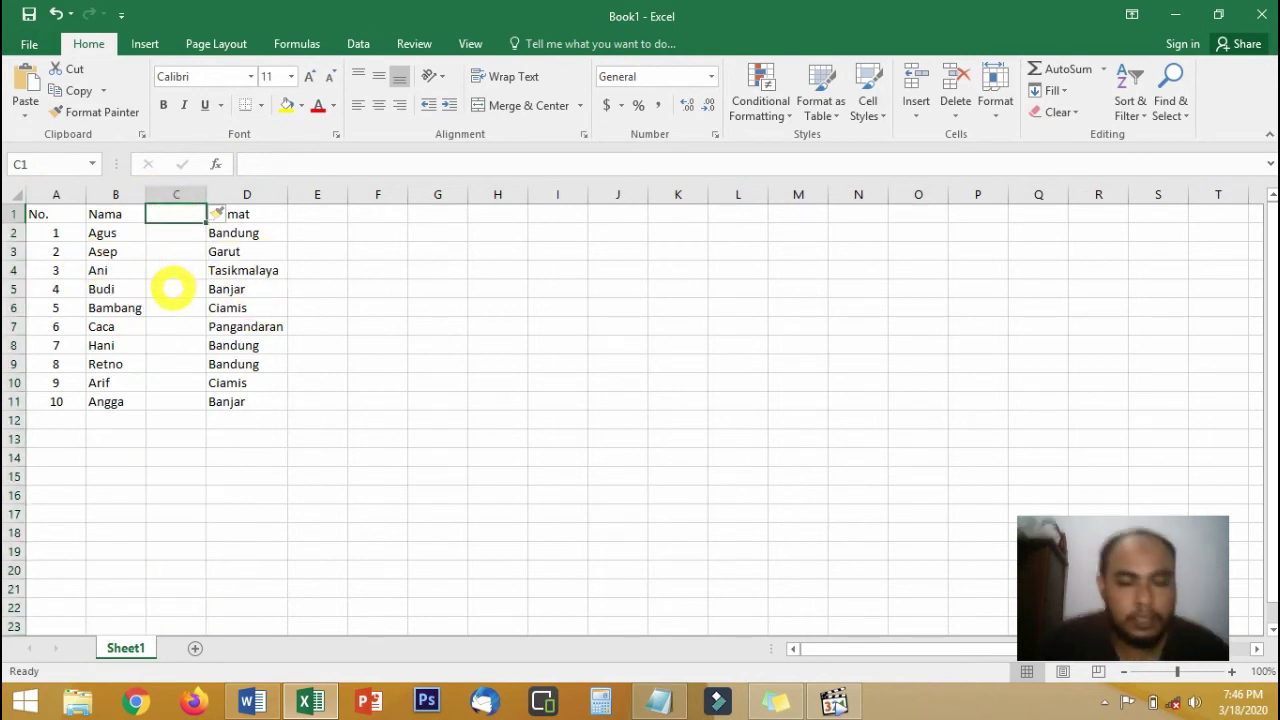
{"action": "type", "text": "Jeni"}
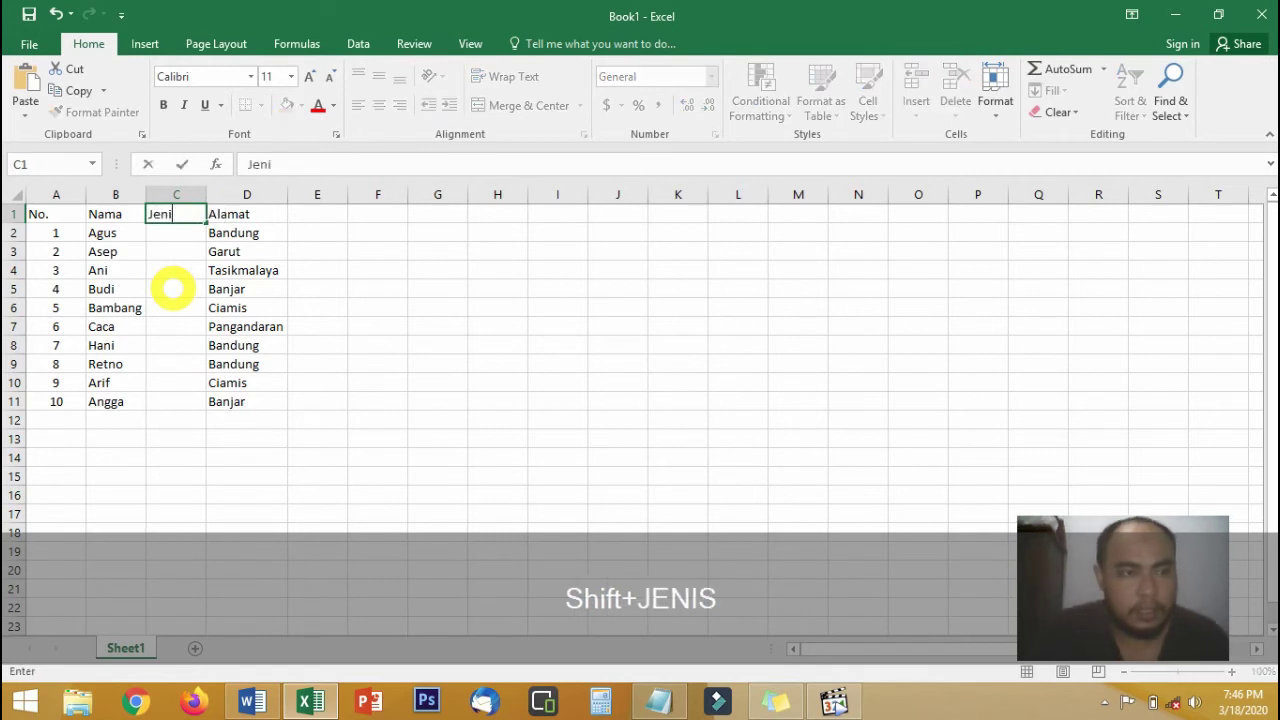
{"action": "type", "text": "s Kelamin"}
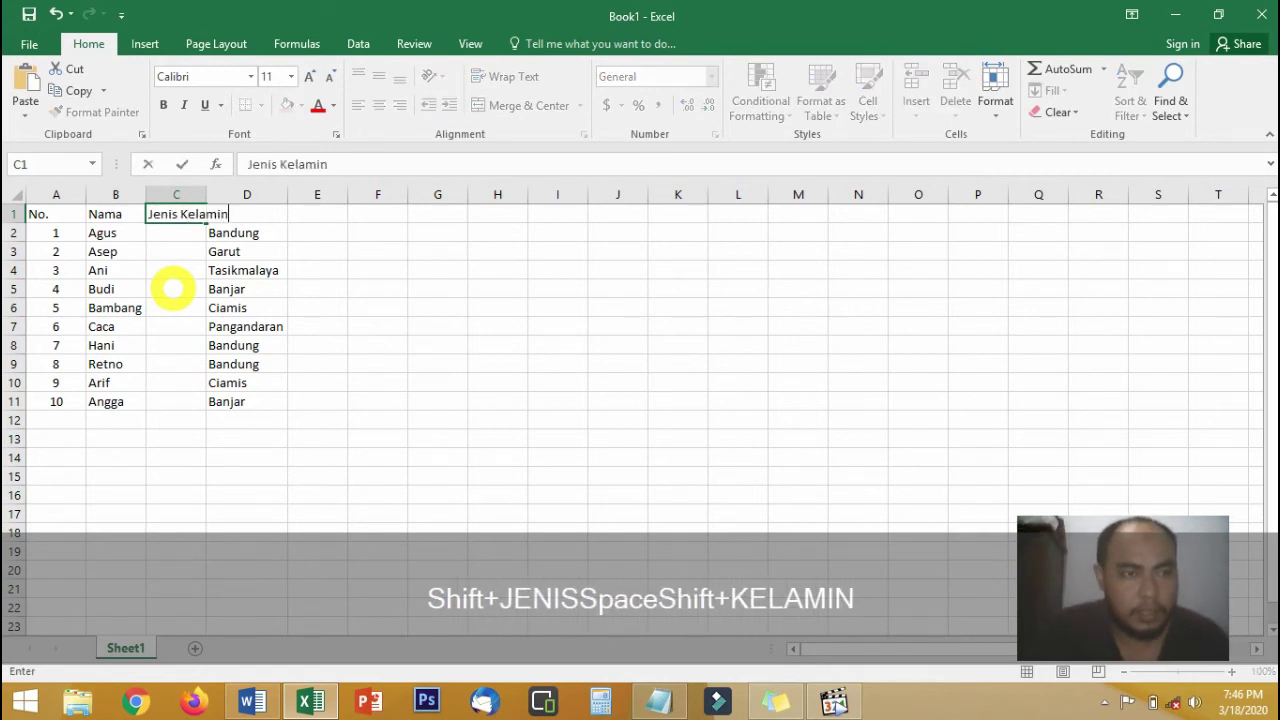
{"action": "key", "text": "Return"}
Step: Enter Pria in cell C2 of the Jenis Kelamin column and fill it down to C3
{"action": "type", "text": "La"}
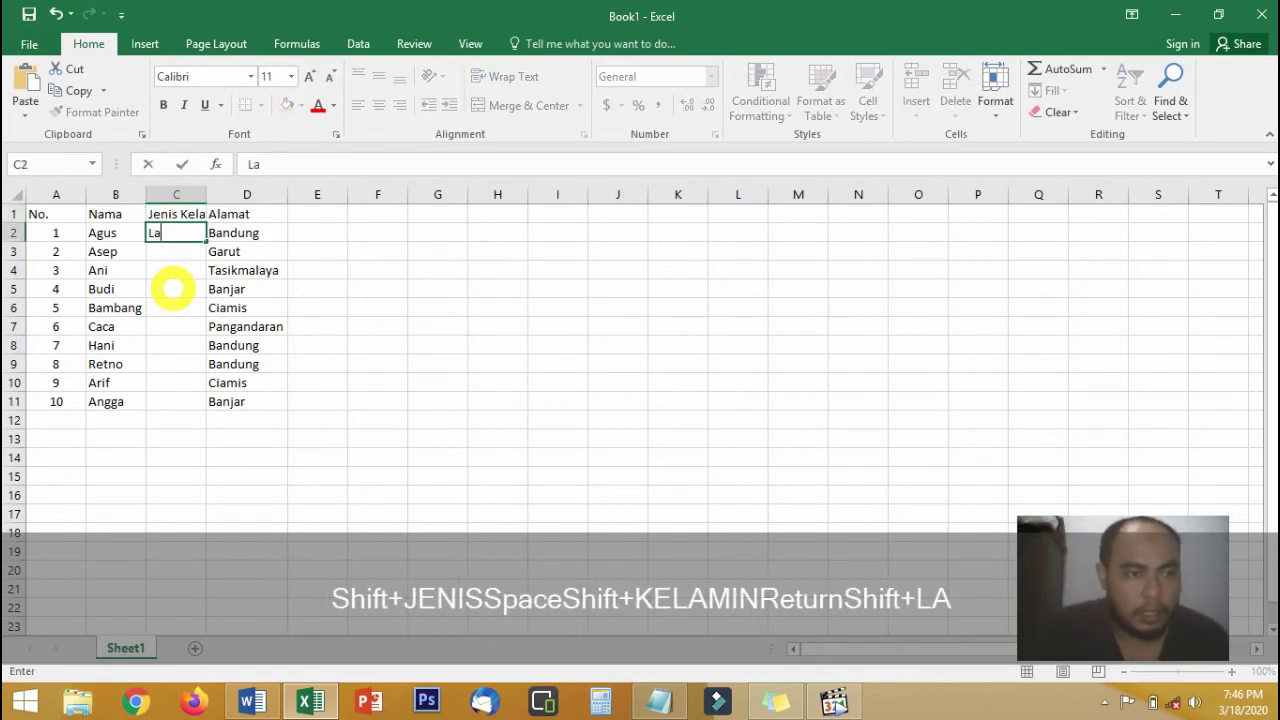
{"action": "key", "text": "BackSpace"}
{"action": "key", "text": "BackSpace"}
{"action": "type", "text": "Pr"}
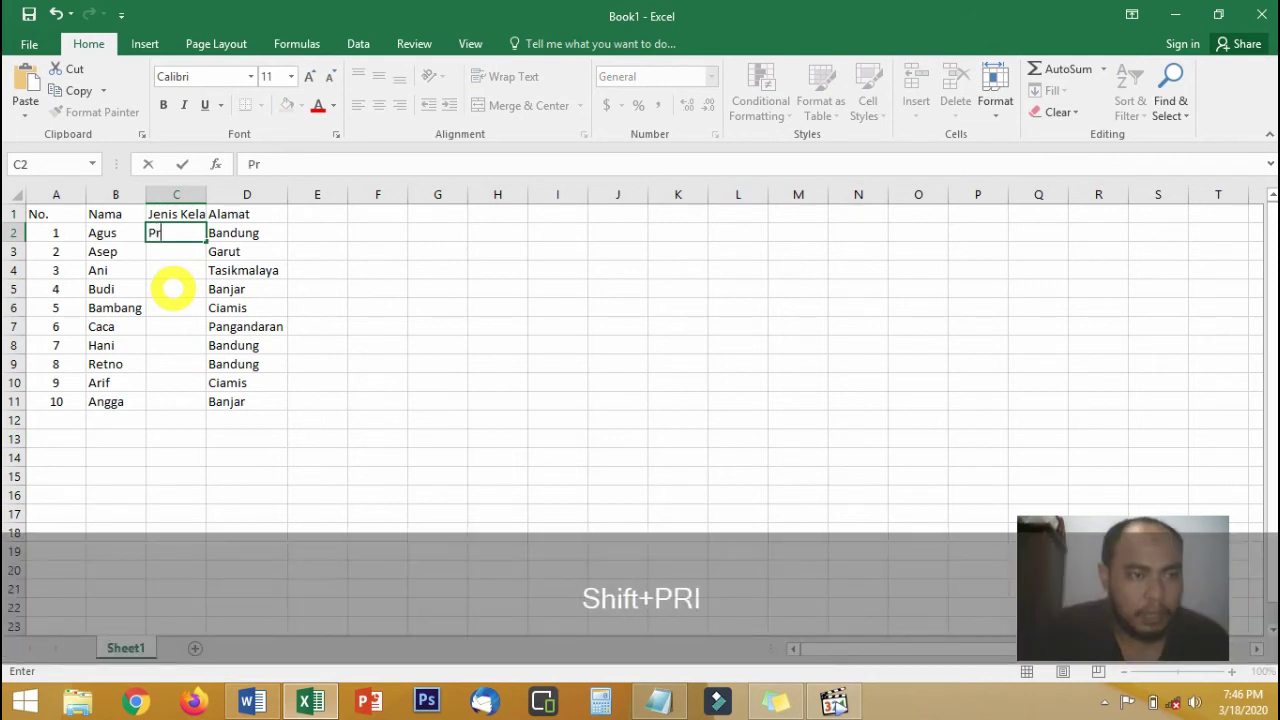
{"action": "type", "text": "ia"}
{"action": "key", "text": "Return"}
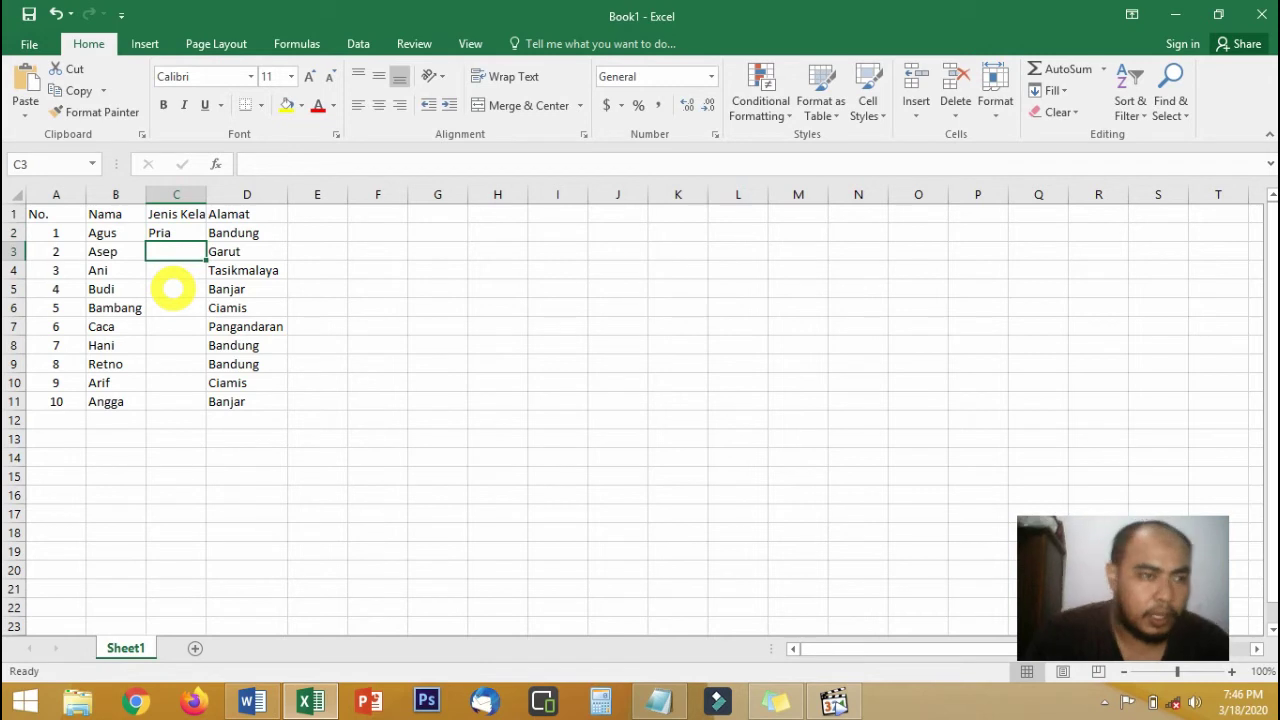
{"action": "left_click", "coordinate": [175, 232]}
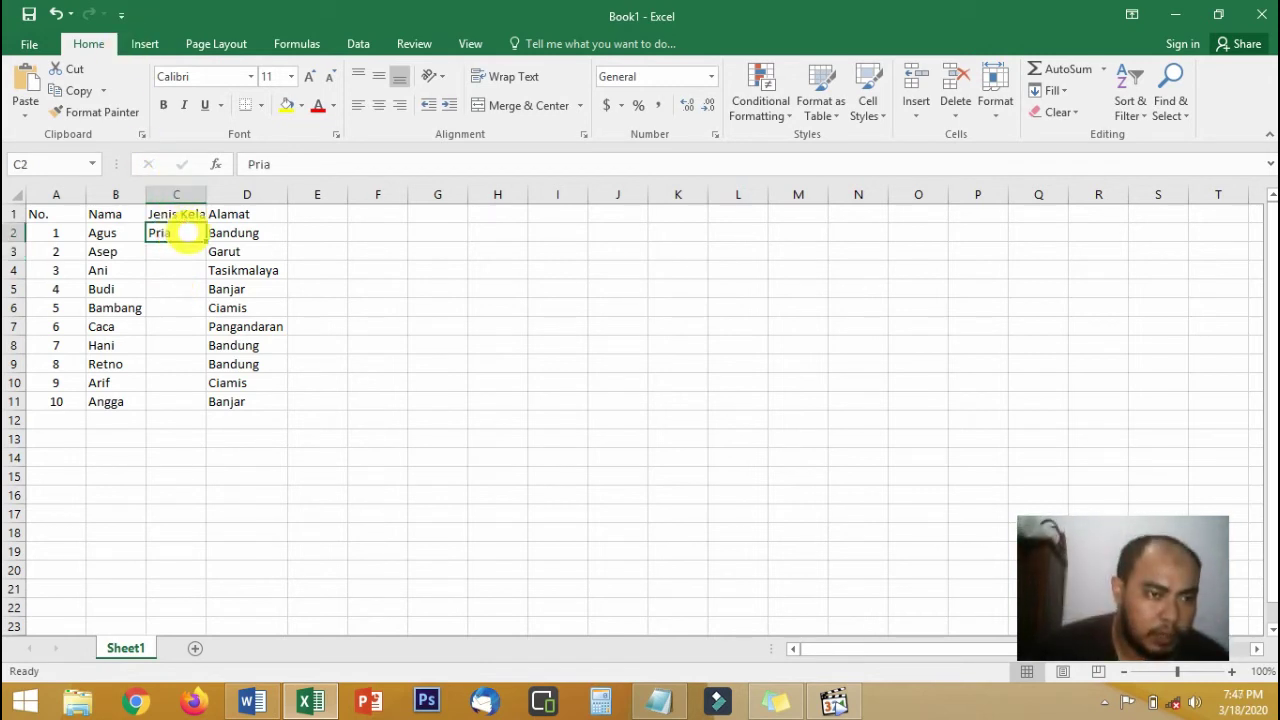
{"action": "left_click_drag", "start_coordinate": [205, 240], "coordinate": [189, 257]}
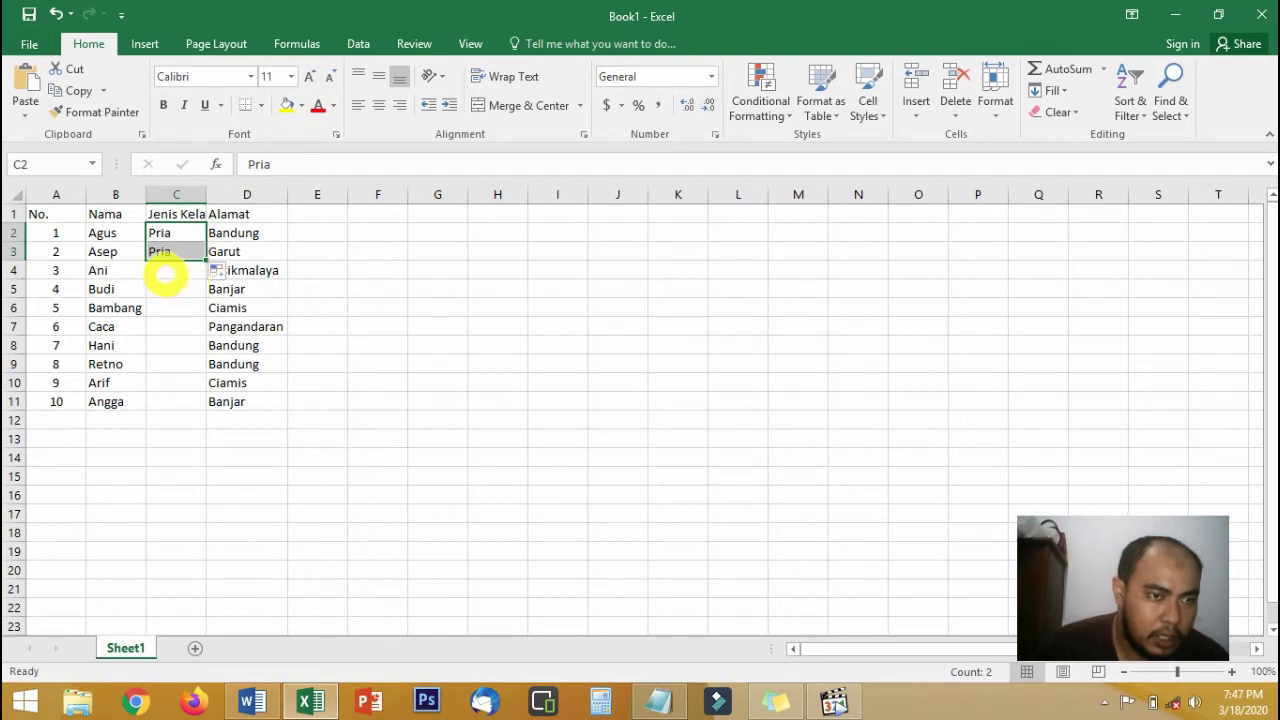
Step: Enter Wanita in cell C4 of the Jenis Kelamin column
{"action": "left_click", "coordinate": [166, 276]}
{"action": "type", "text": "W"}
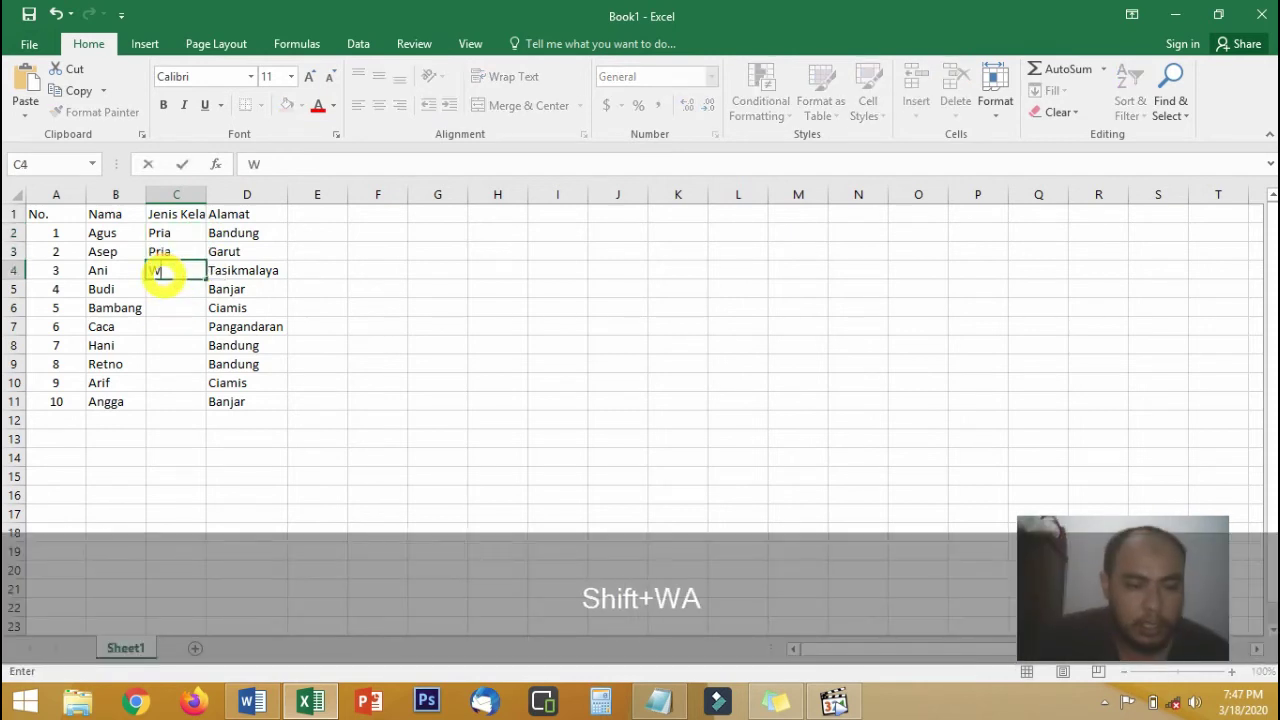
{"action": "type", "text": "ani"}
{"action": "key", "text": "BackSpace"}
{"action": "key", "text": "BackSpace"}
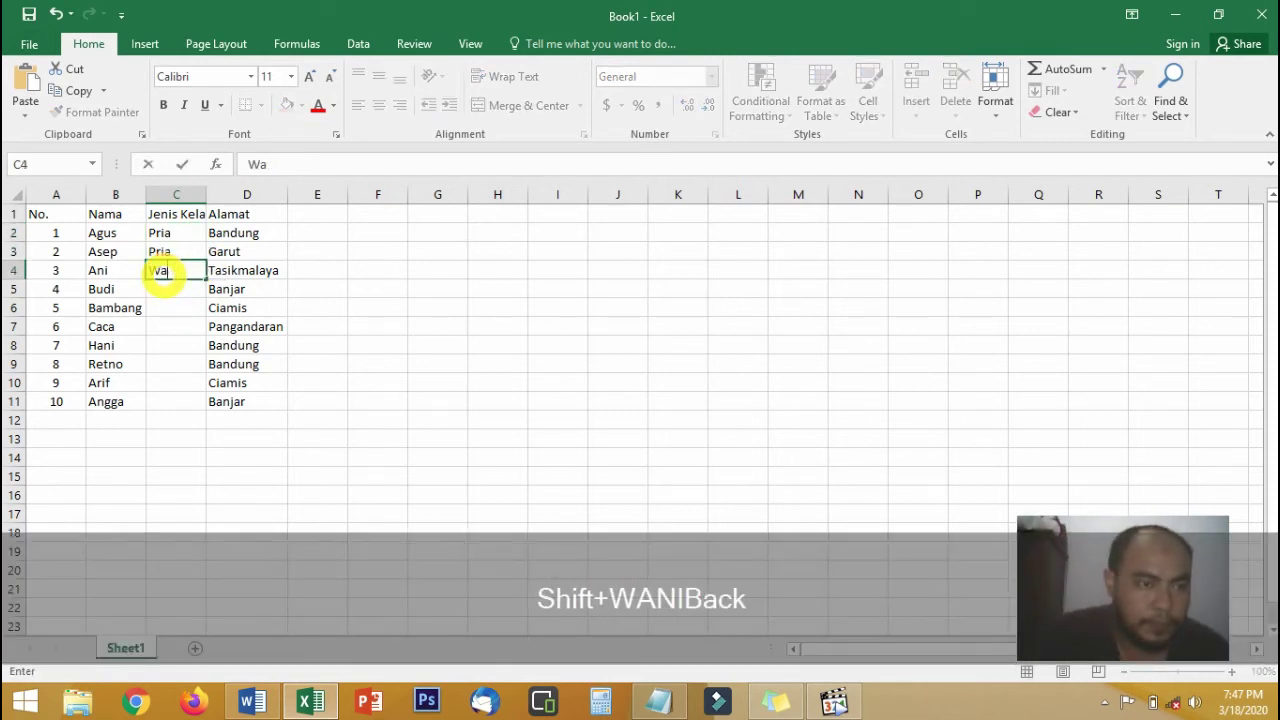
{"action": "type", "text": "nita"}
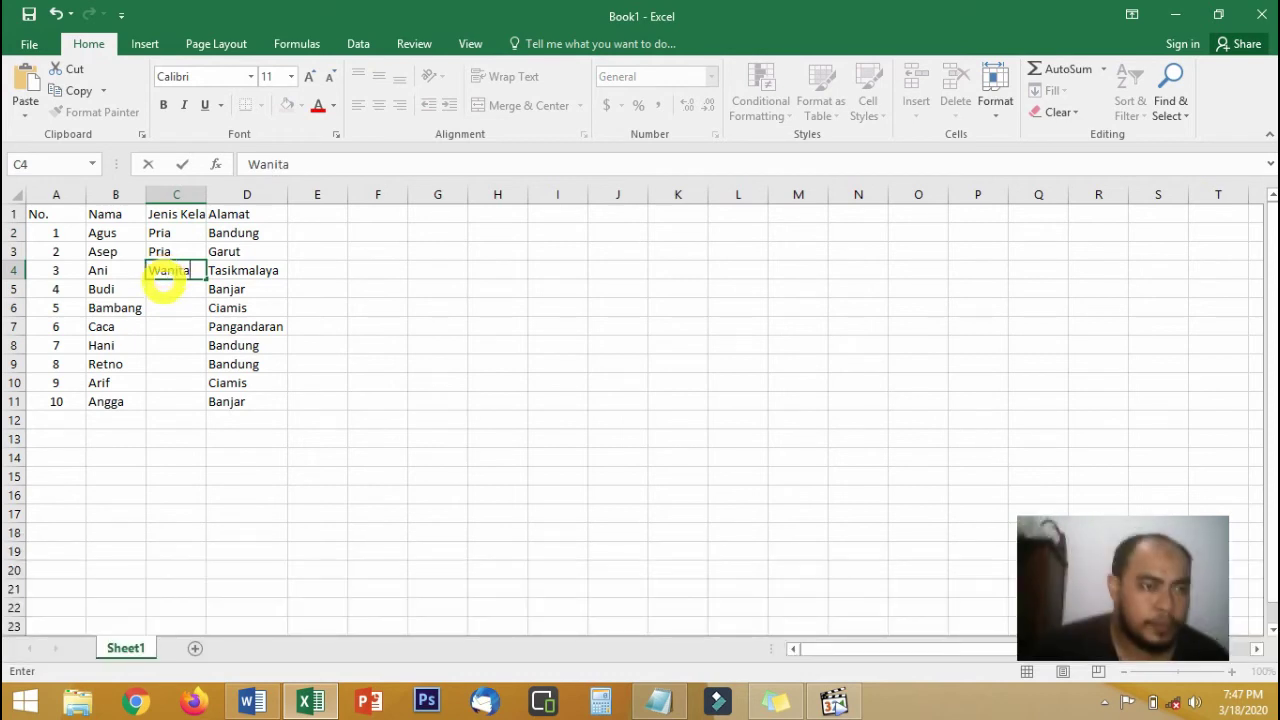
{"action": "left_click", "coordinate": [166, 305]}
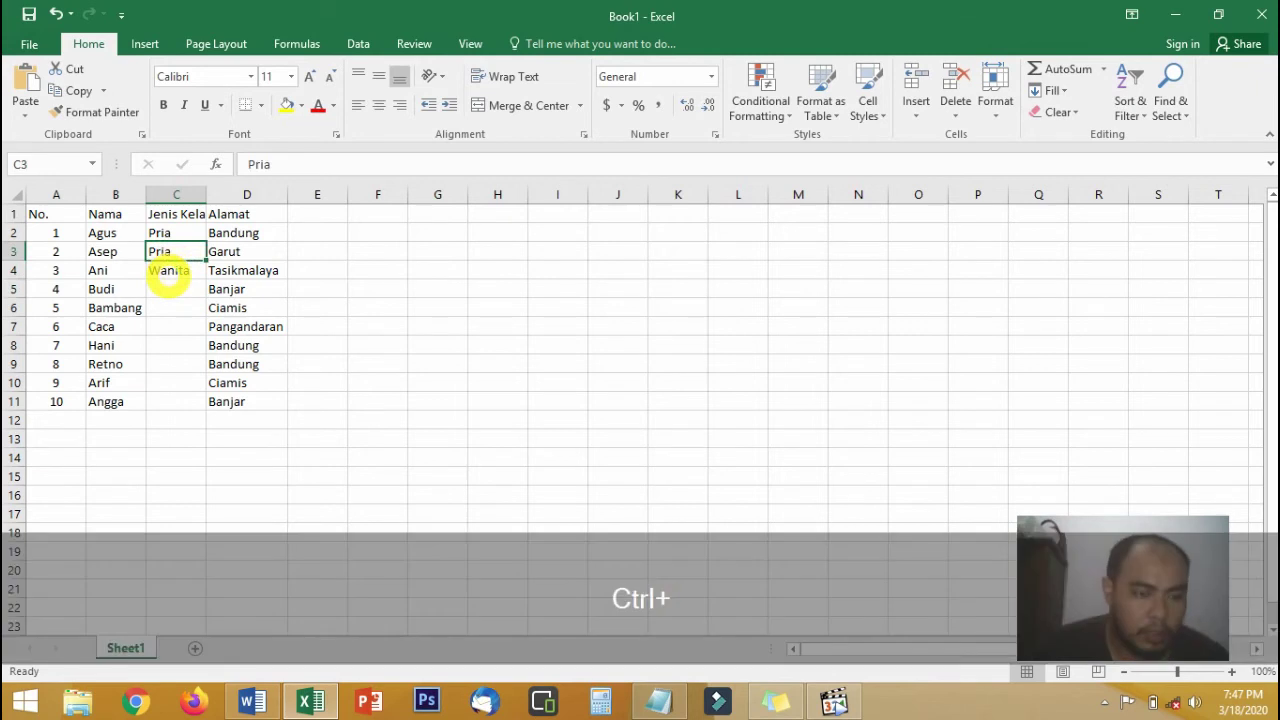
Step: Copy Pria from cell C3 into cells C5 and C6
{"action": "key", "text": "ctrl+c"}
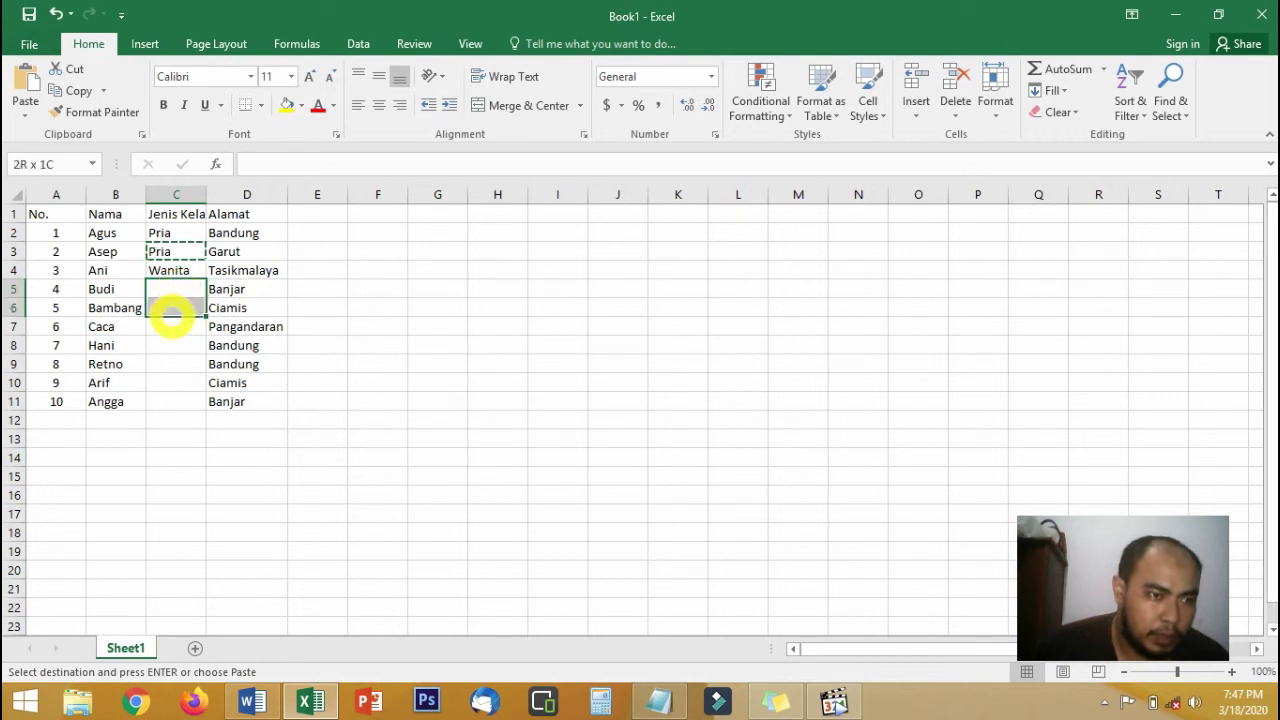
{"action": "left_click_drag", "start_coordinate": [172, 316], "coordinate": [174, 308]}
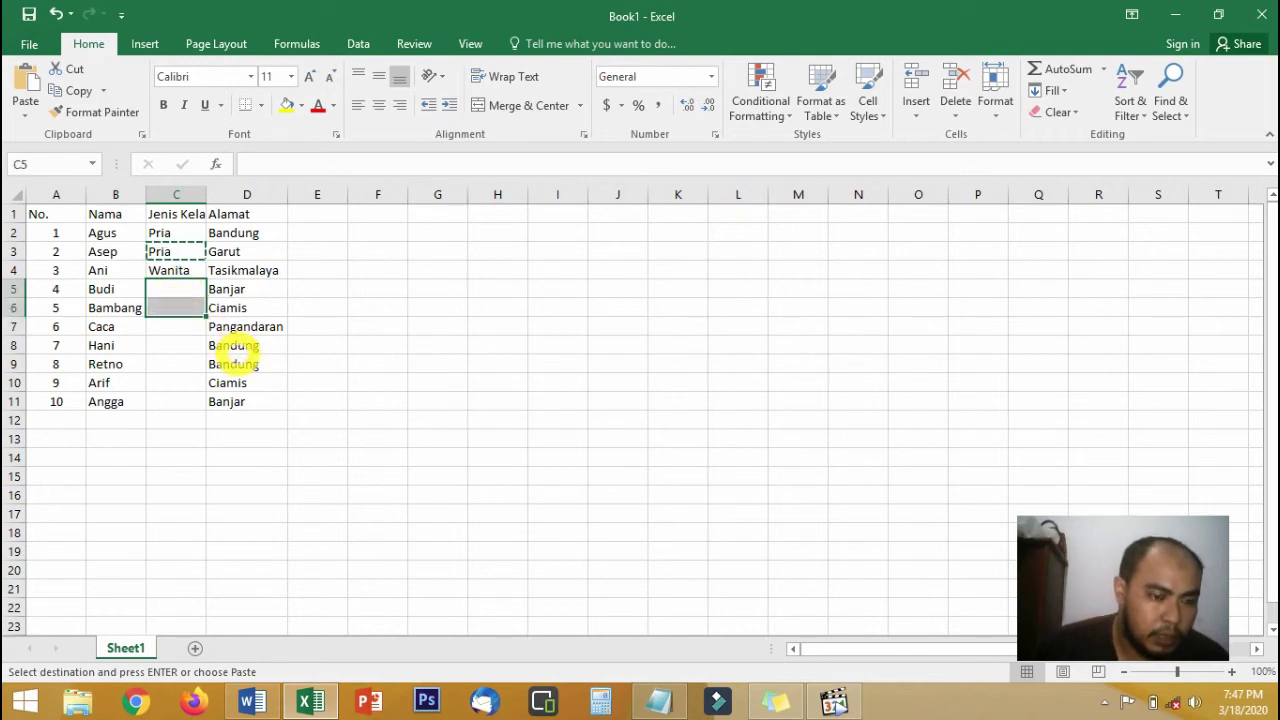
{"action": "key", "text": "ctrl+v"}
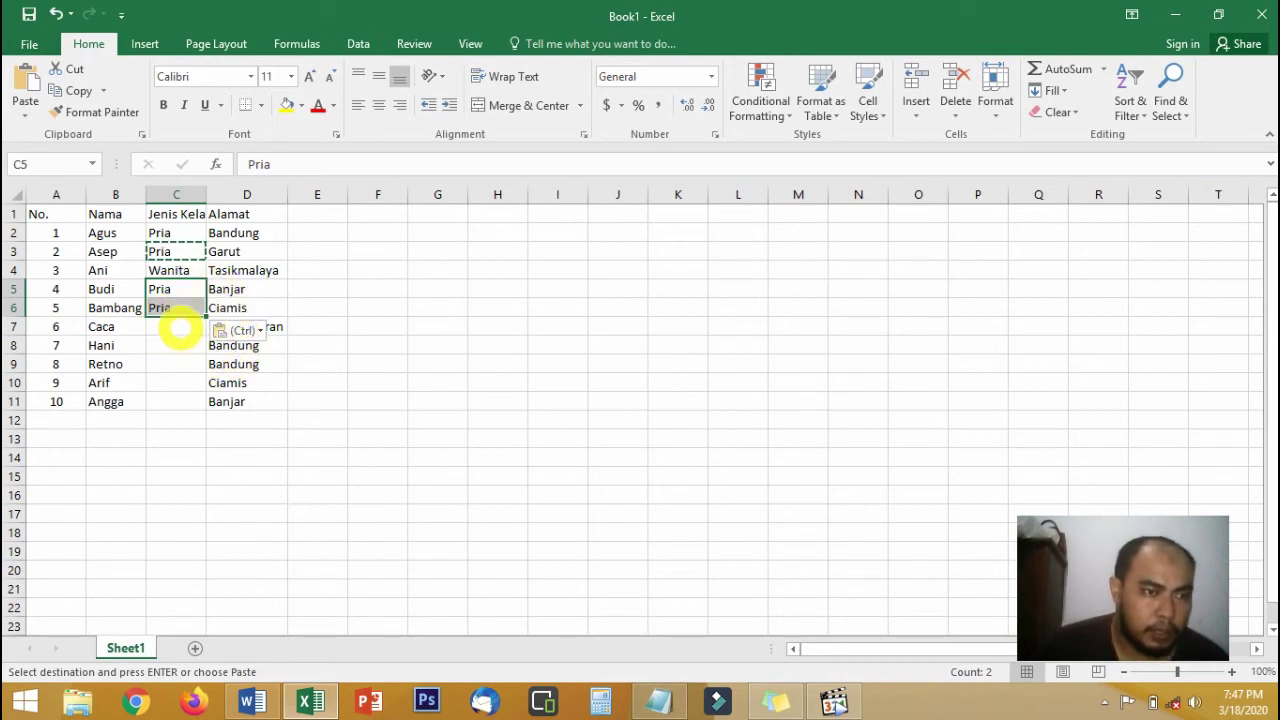
Step: Copy Wanita from cell C4 into cells C7 to C9
{"action": "left_click", "coordinate": [175, 264]}
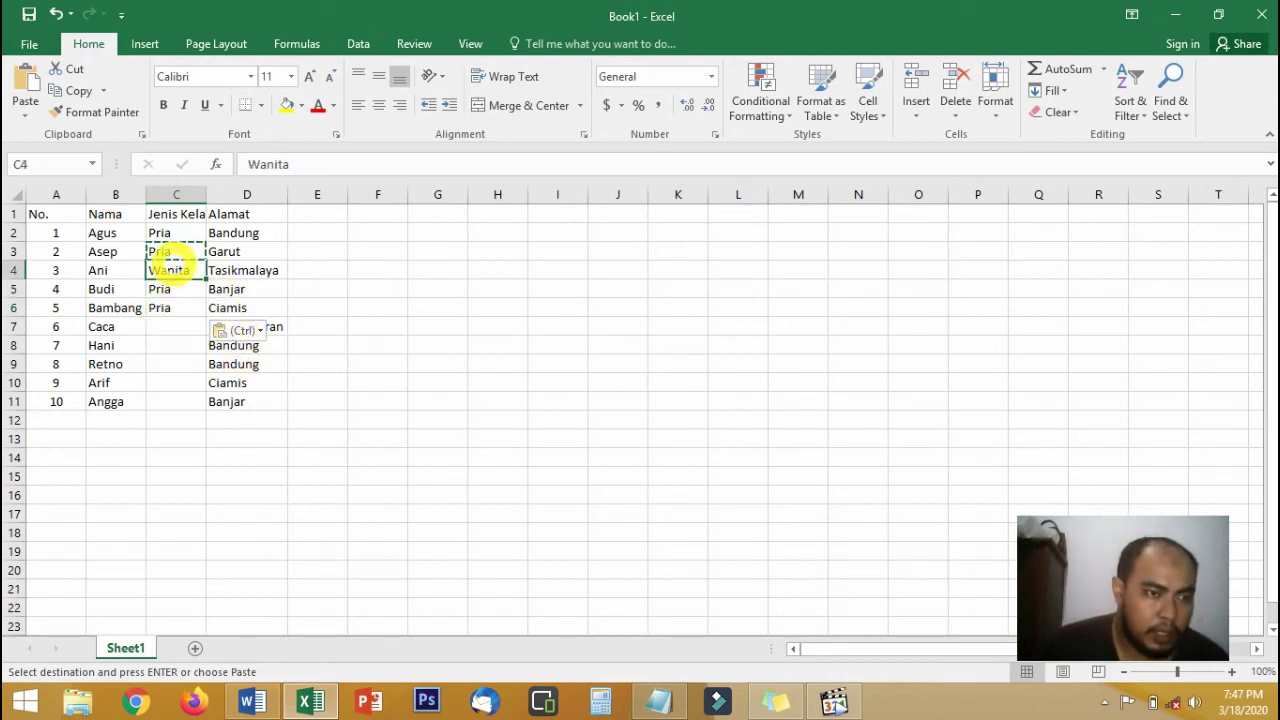
{"action": "key", "text": "ctrl"}
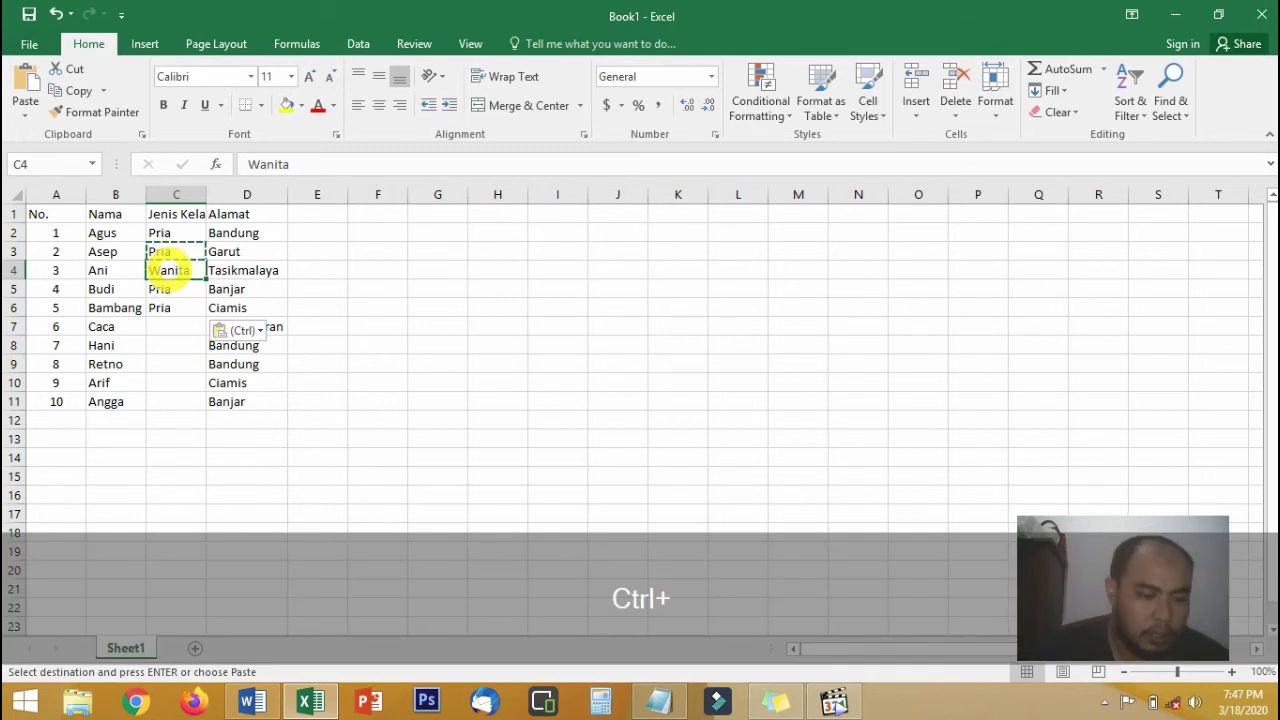
{"action": "key", "text": "ctrl+c"}
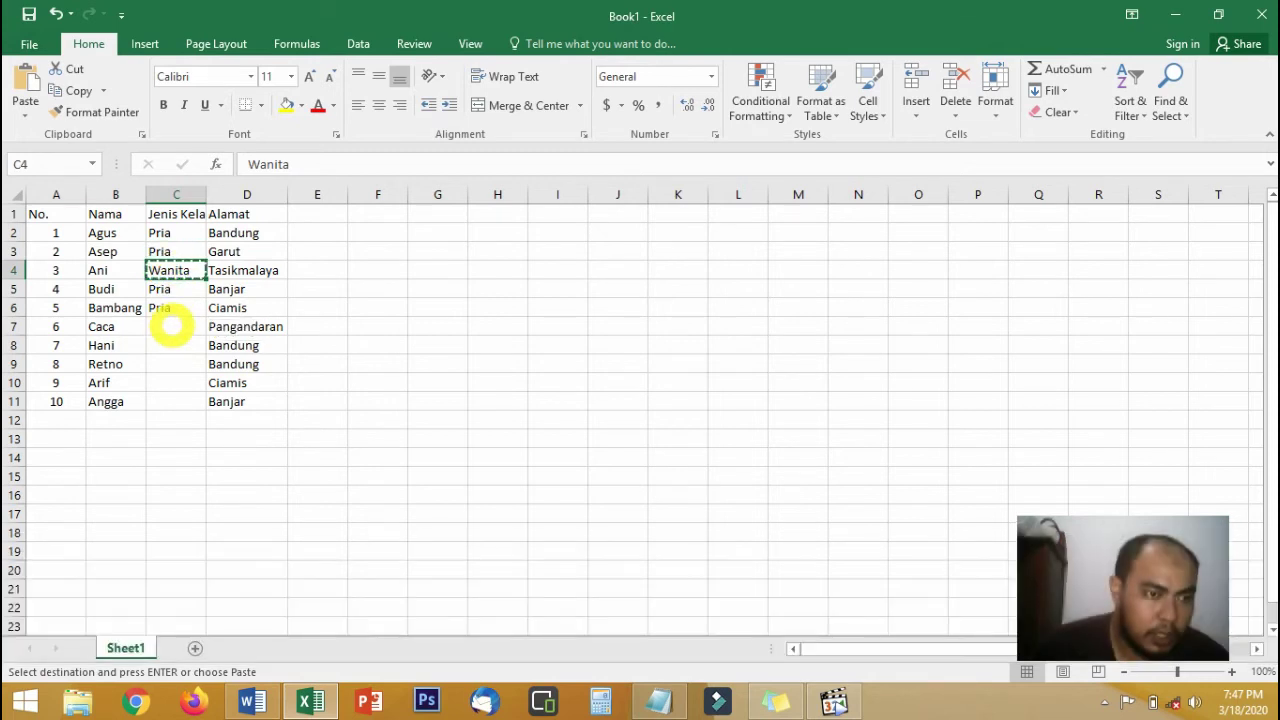
{"action": "left_click_drag", "start_coordinate": [168, 328], "coordinate": [163, 363]}
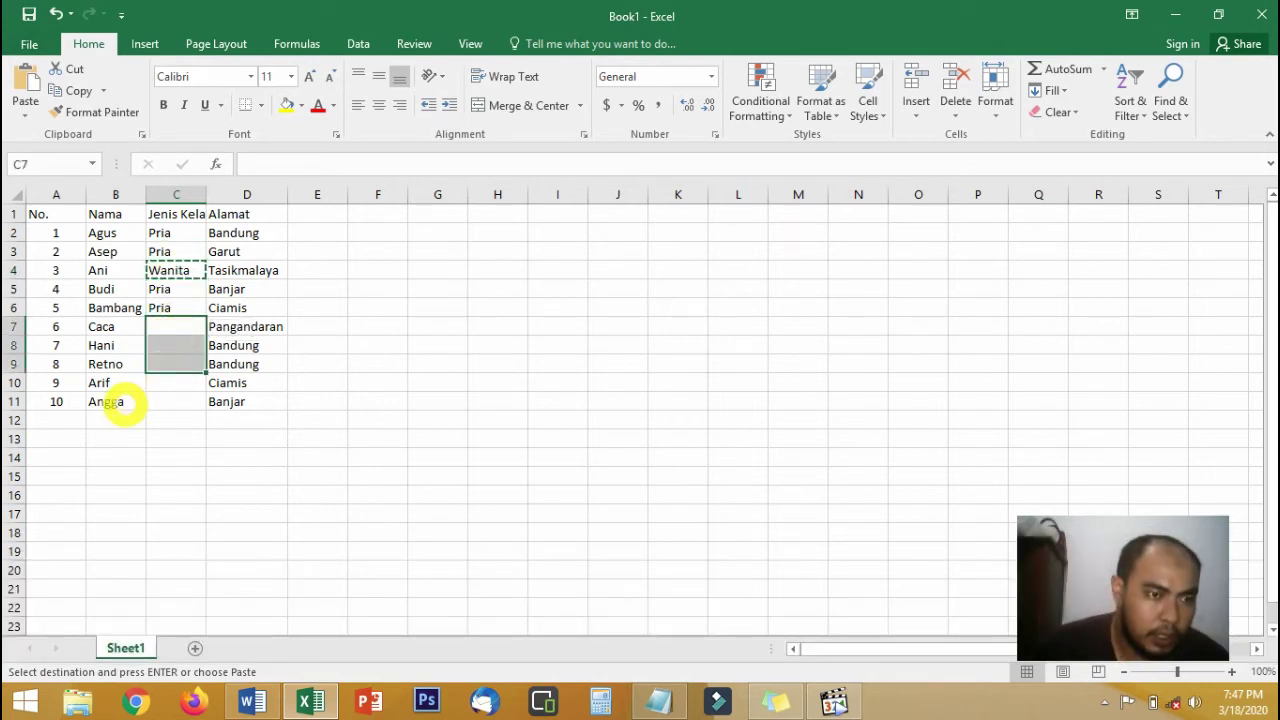
{"action": "key", "text": "ctrl+v"}
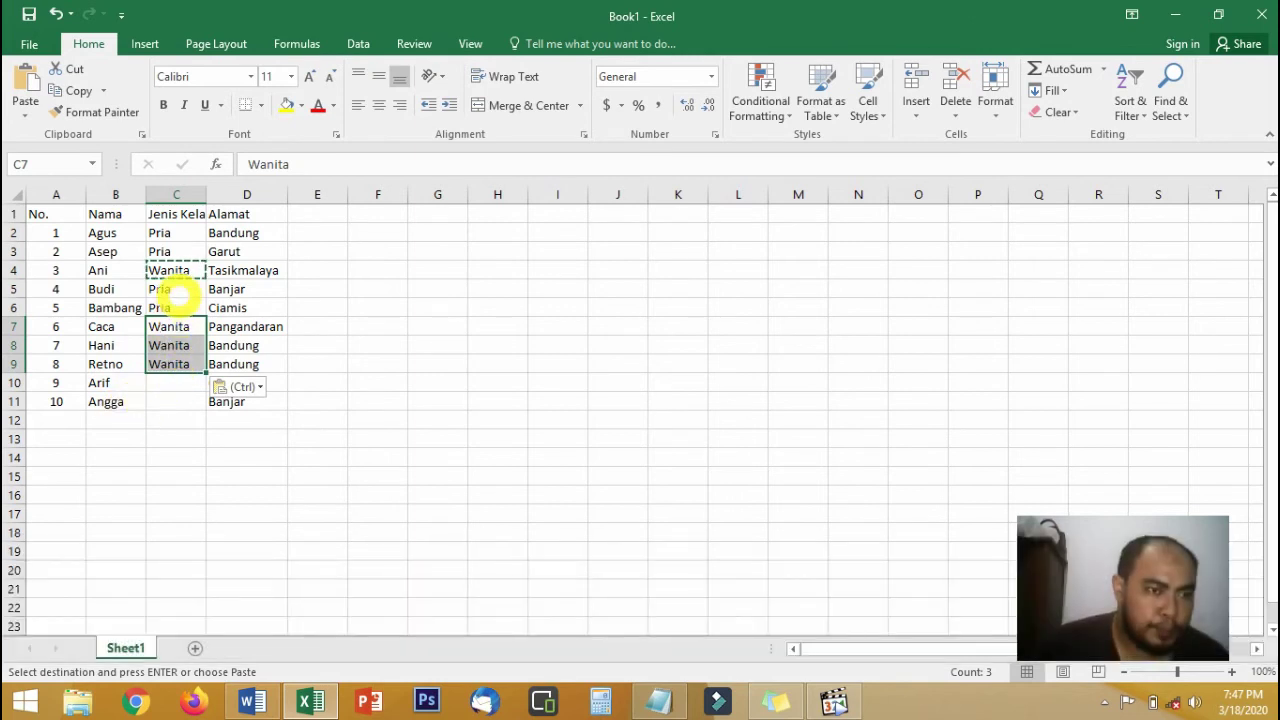
Step: Copy the two Pria entries in C5:C6 into cells C10 and C11
{"action": "left_click", "coordinate": [176, 292]}
{"action": "left_click_drag", "start_coordinate": [177, 290], "coordinate": [175, 300]}
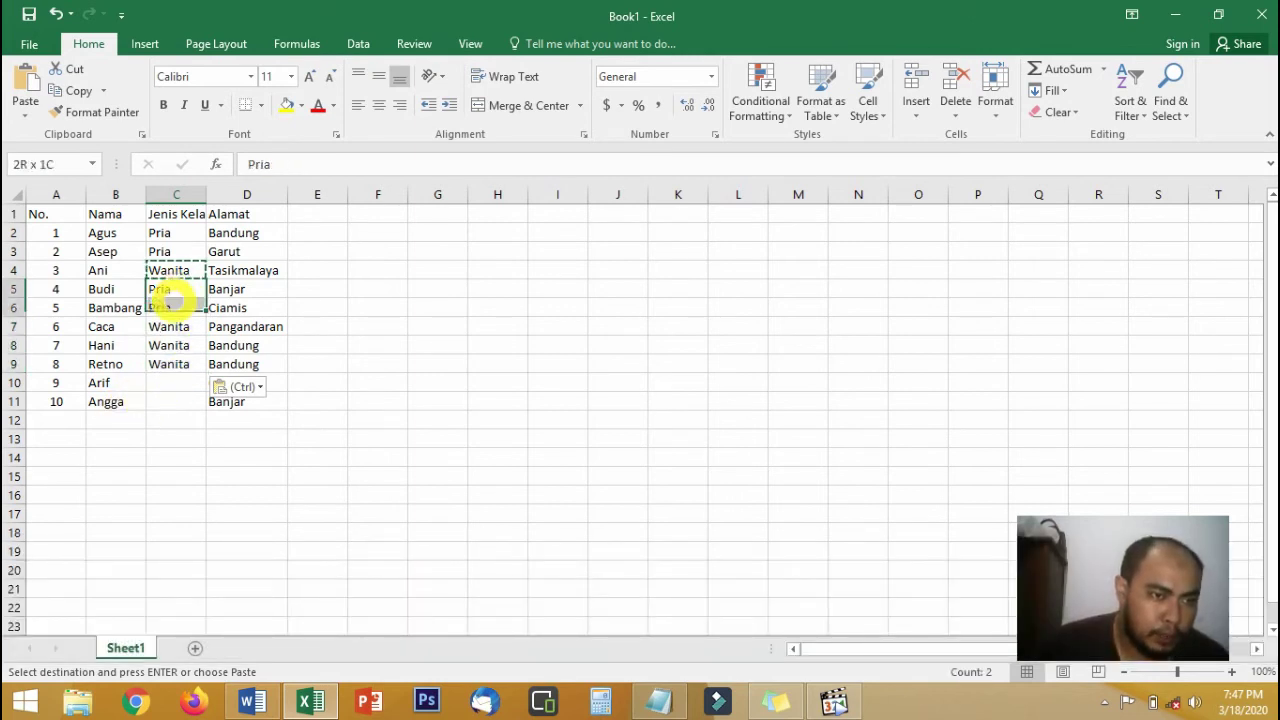
{"action": "key", "text": "ctrl+c"}
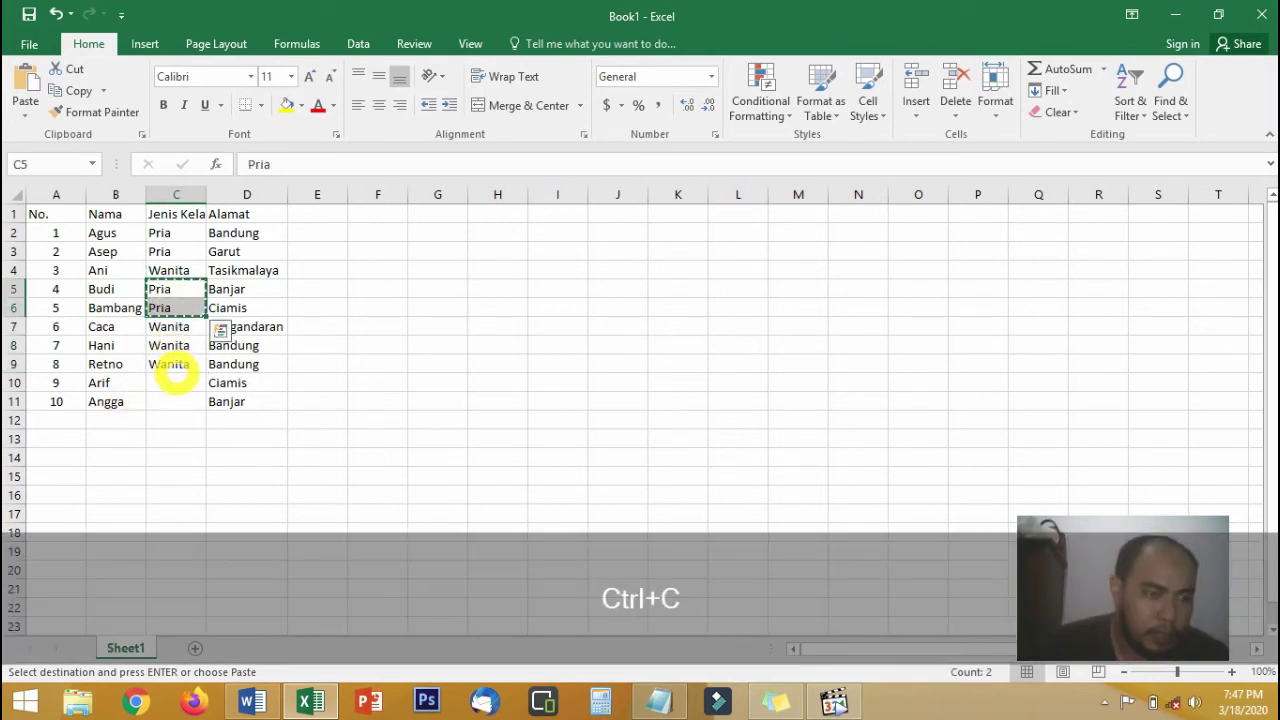
{"action": "left_click", "coordinate": [173, 382]}
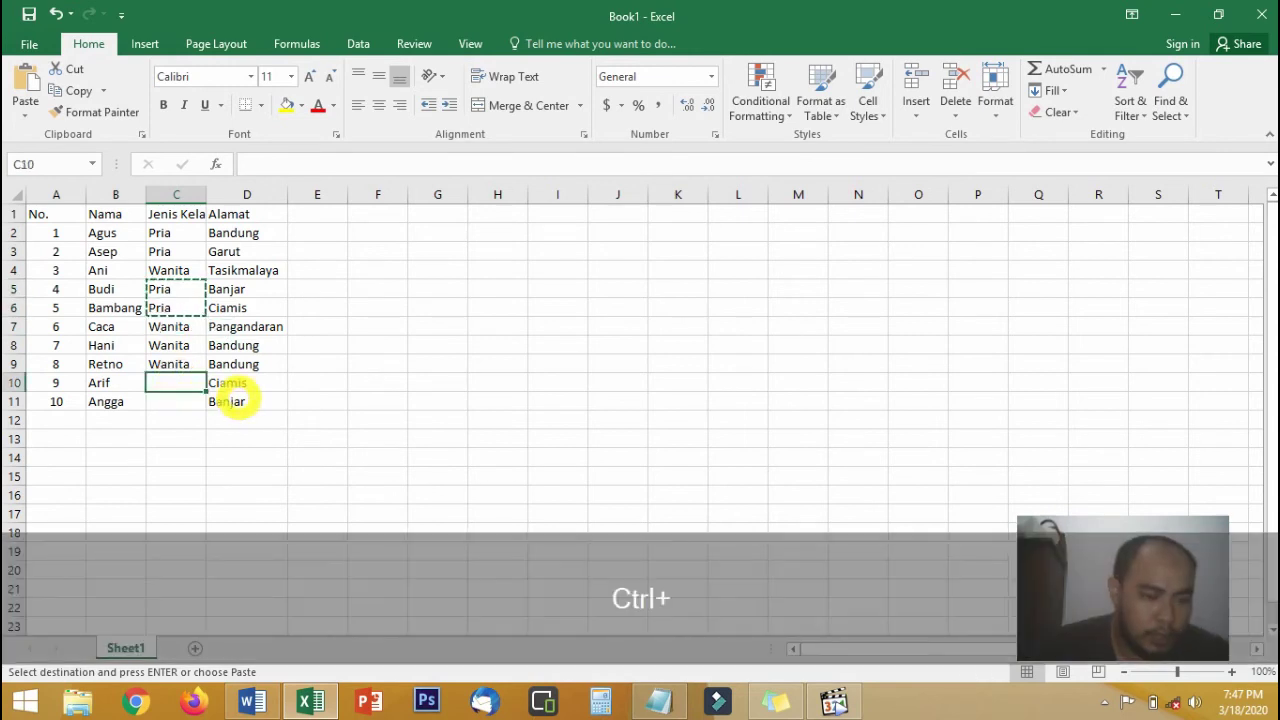
{"action": "key", "text": "ctrl+v"}
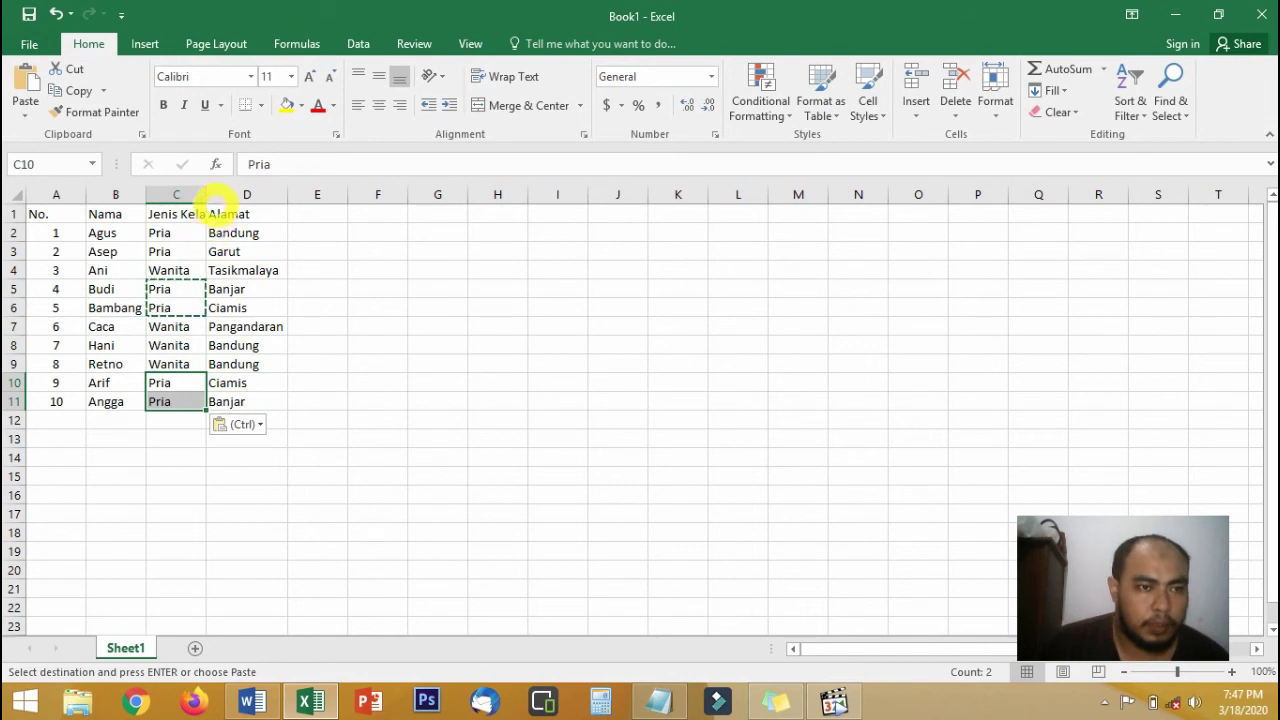
Step: Fit the width of the Jenis Kelamin column to its longest entry
{"action": "double_click", "coordinate": [206, 194]}
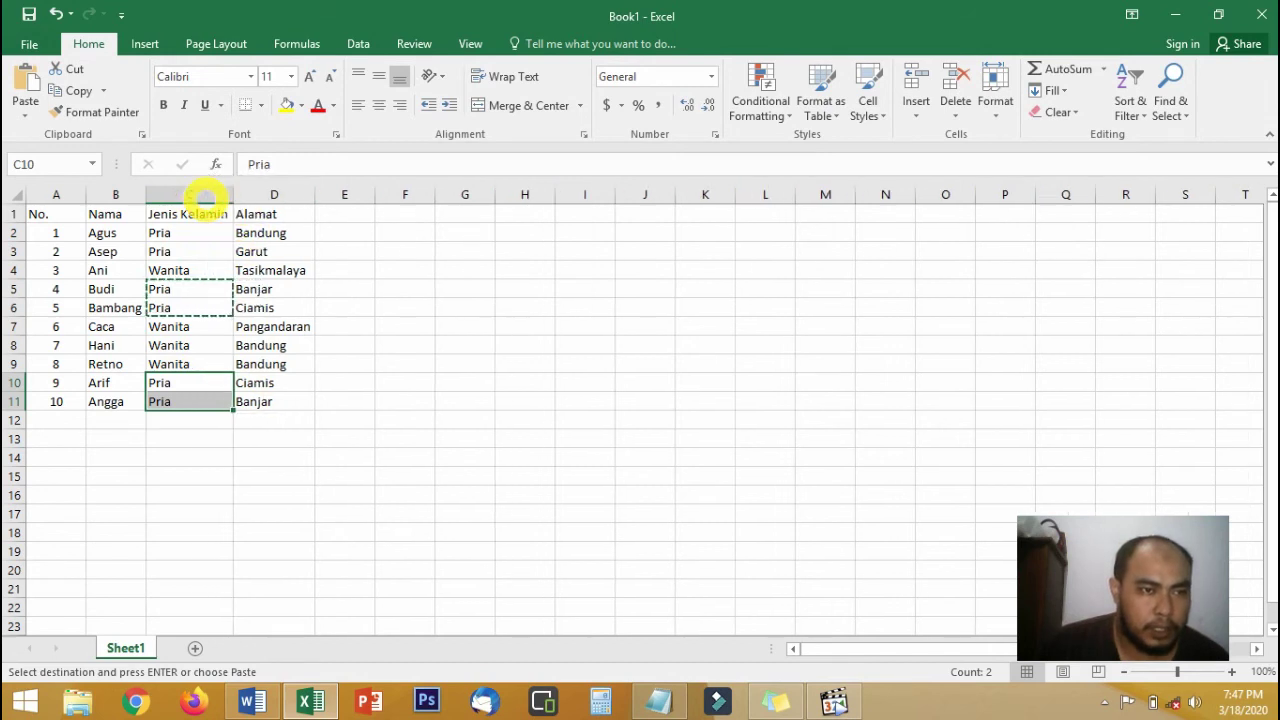
{"action": "left_click", "coordinate": [400, 362]}
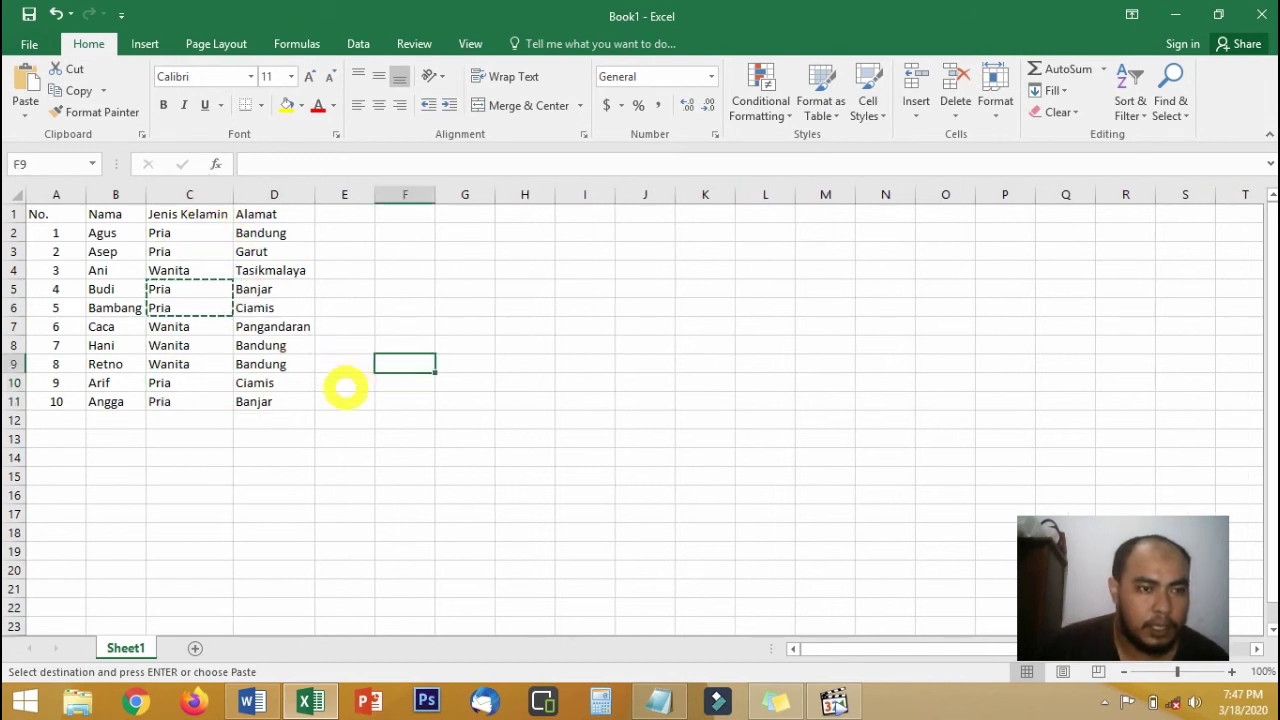
{"action": "left_click", "coordinate": [185, 419]}
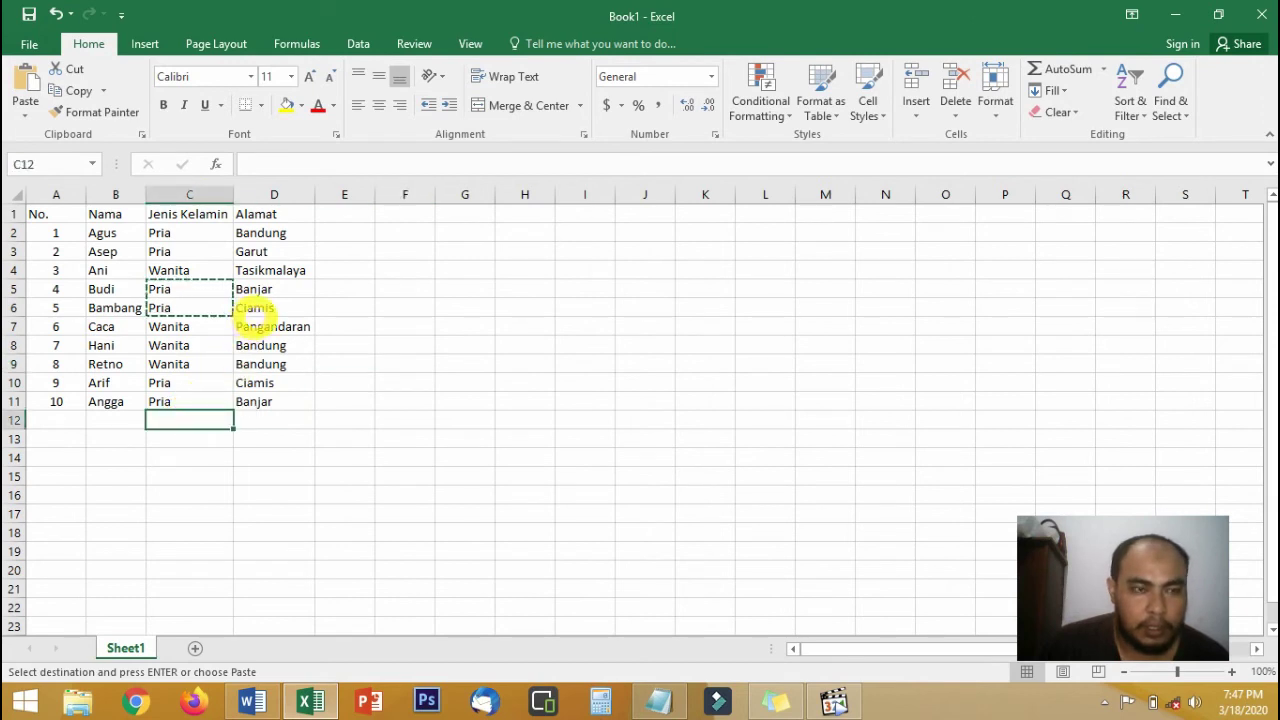
{"action": "left_click", "coordinate": [334, 230]}
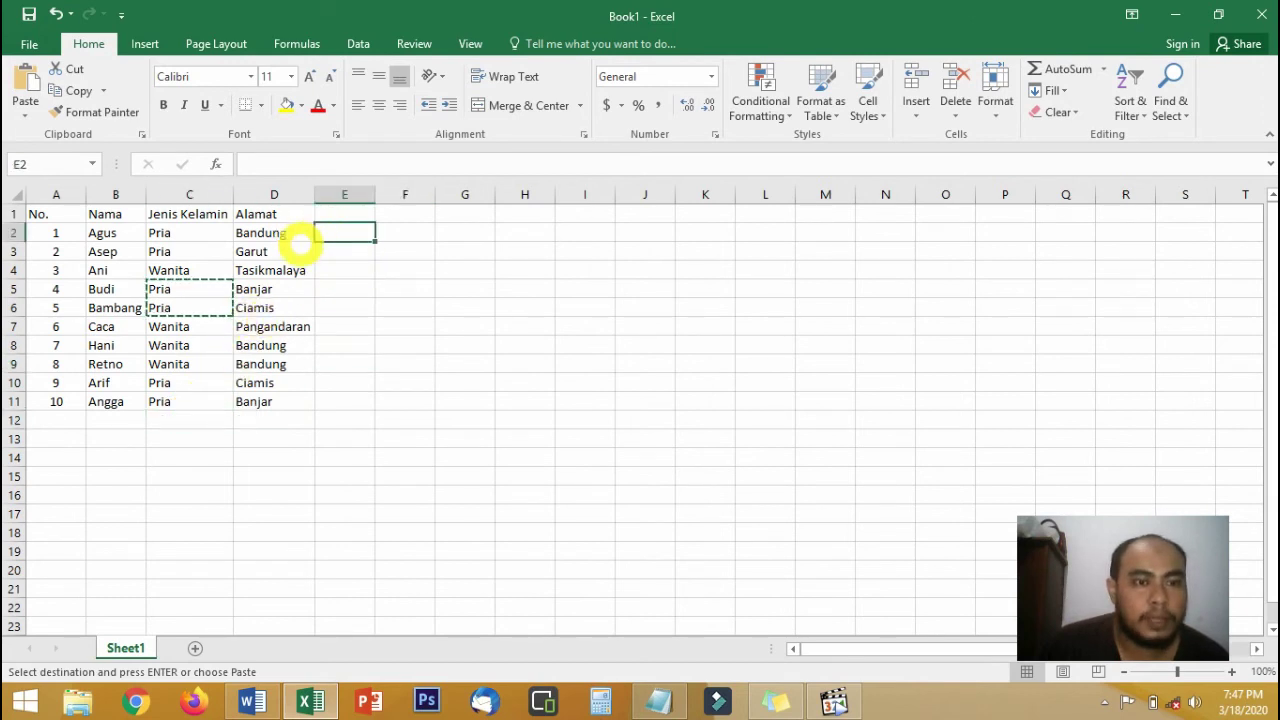
{"action": "left_click", "coordinate": [60, 214]}
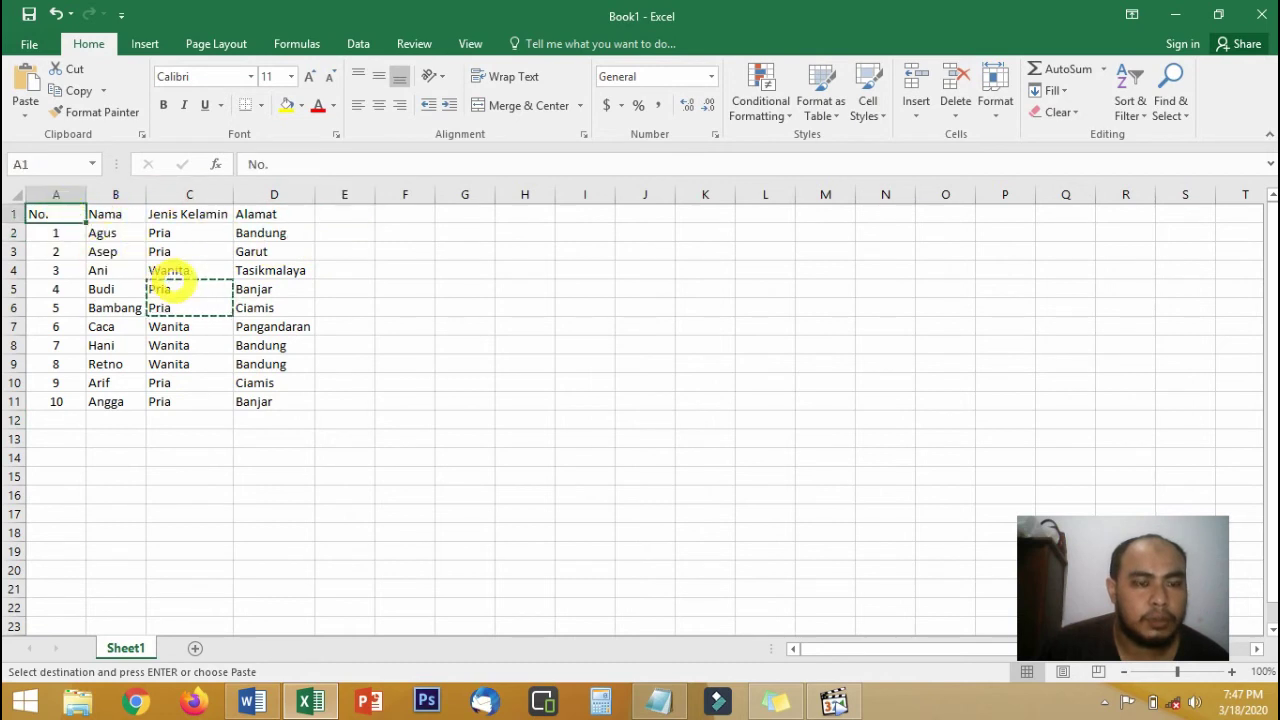
{"action": "left_click", "coordinate": [170, 287]}
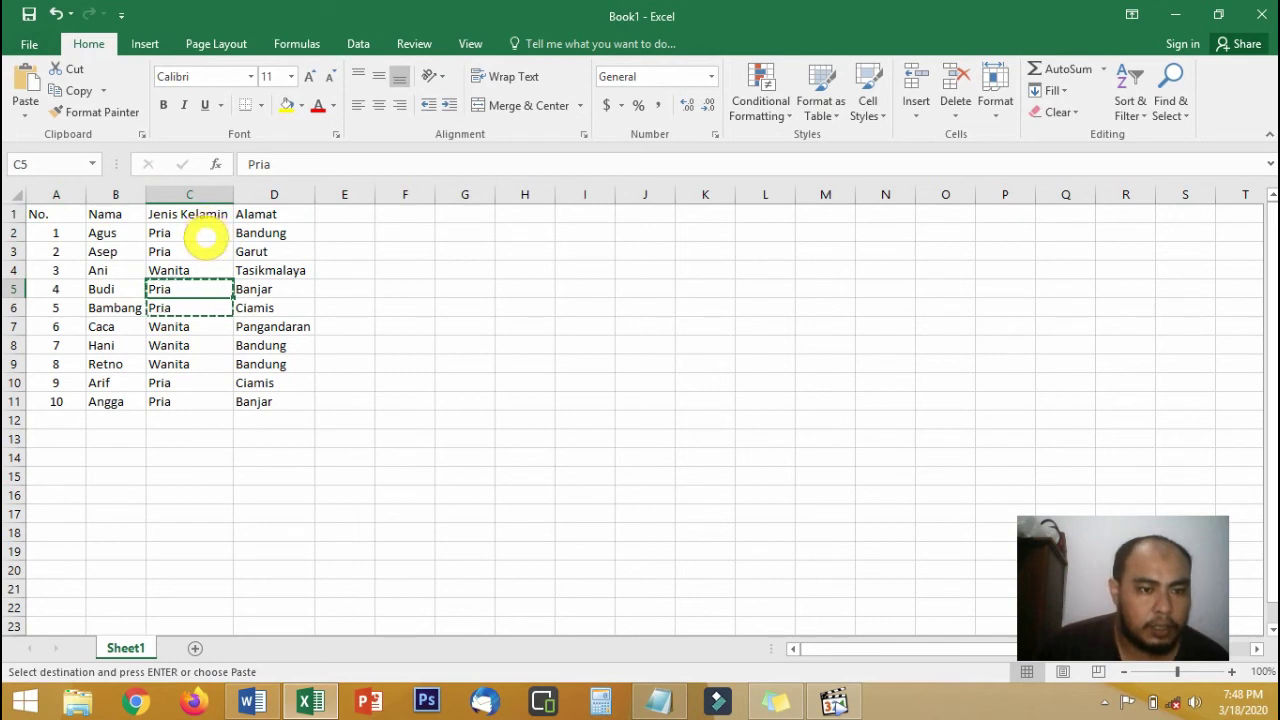
{"action": "left_click", "coordinate": [205, 235]}
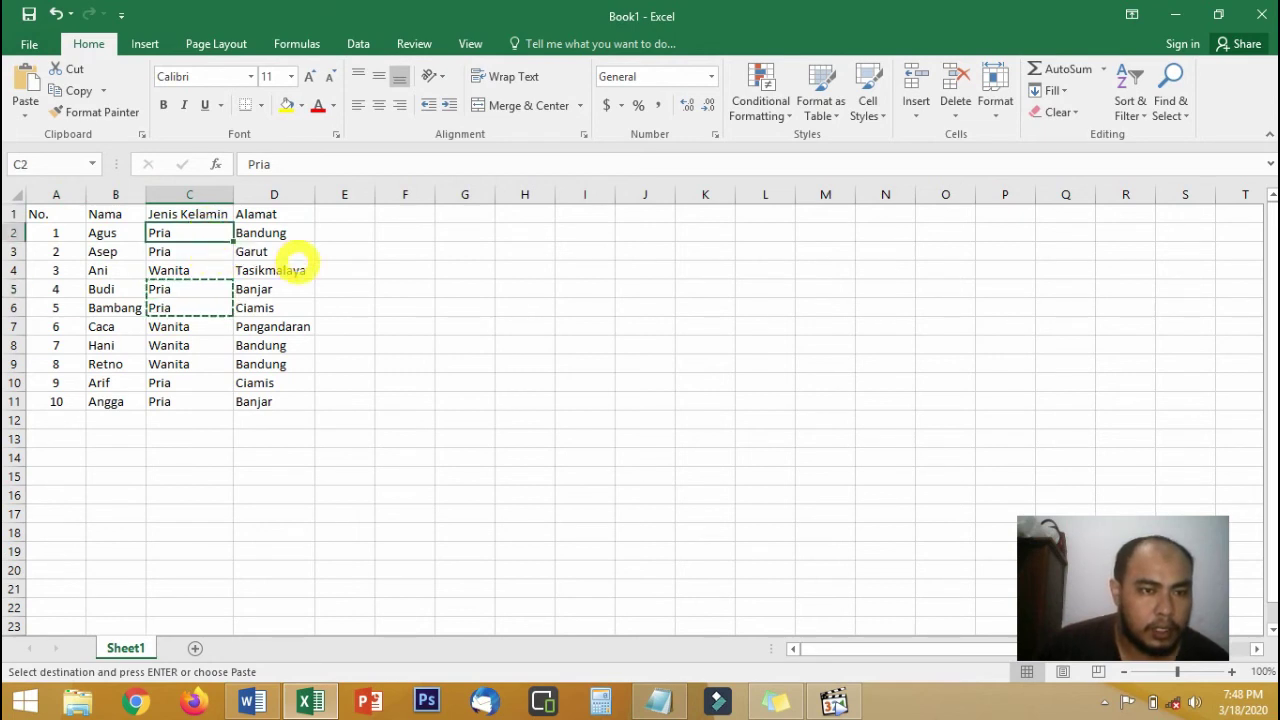
{"action": "left_click", "coordinate": [350, 232]}
{"action": "key", "text": "Escape"}
{"action": "type", "text": "s"}
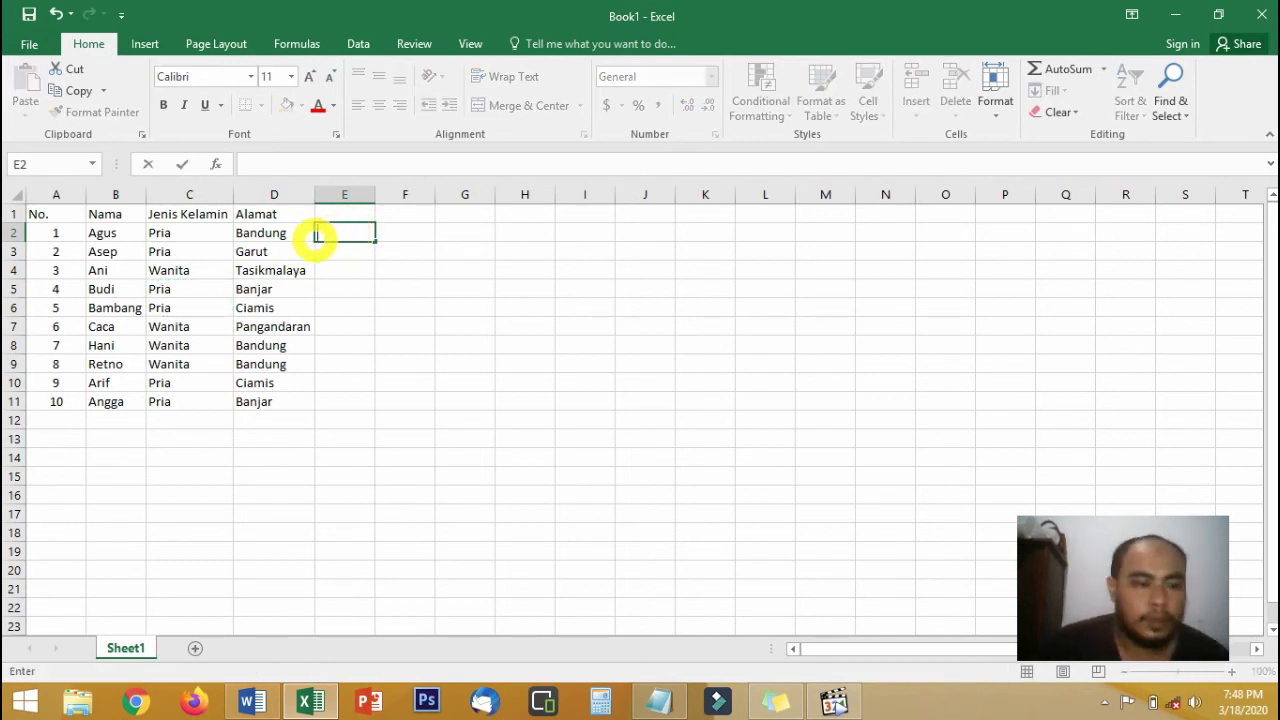
{"action": "key", "text": "Escape"}
{"action": "left_click", "coordinate": [162, 250]}
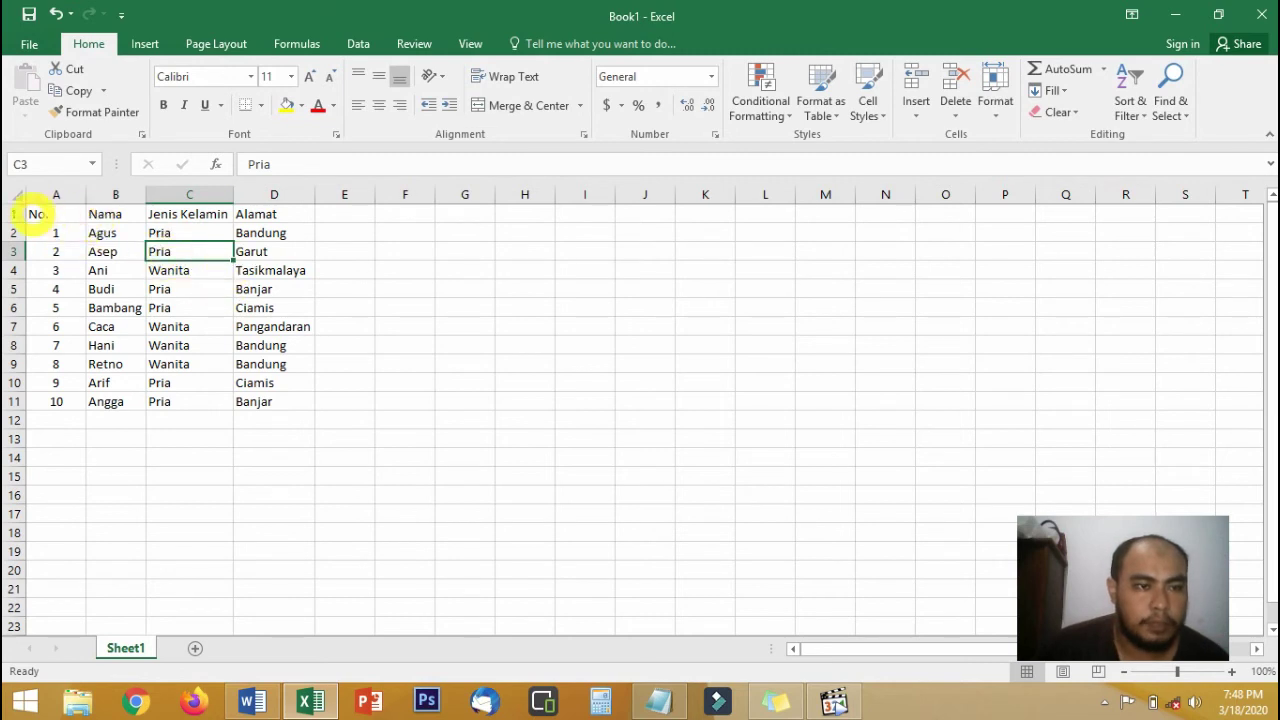
{"action": "left_click", "coordinate": [342, 250]}
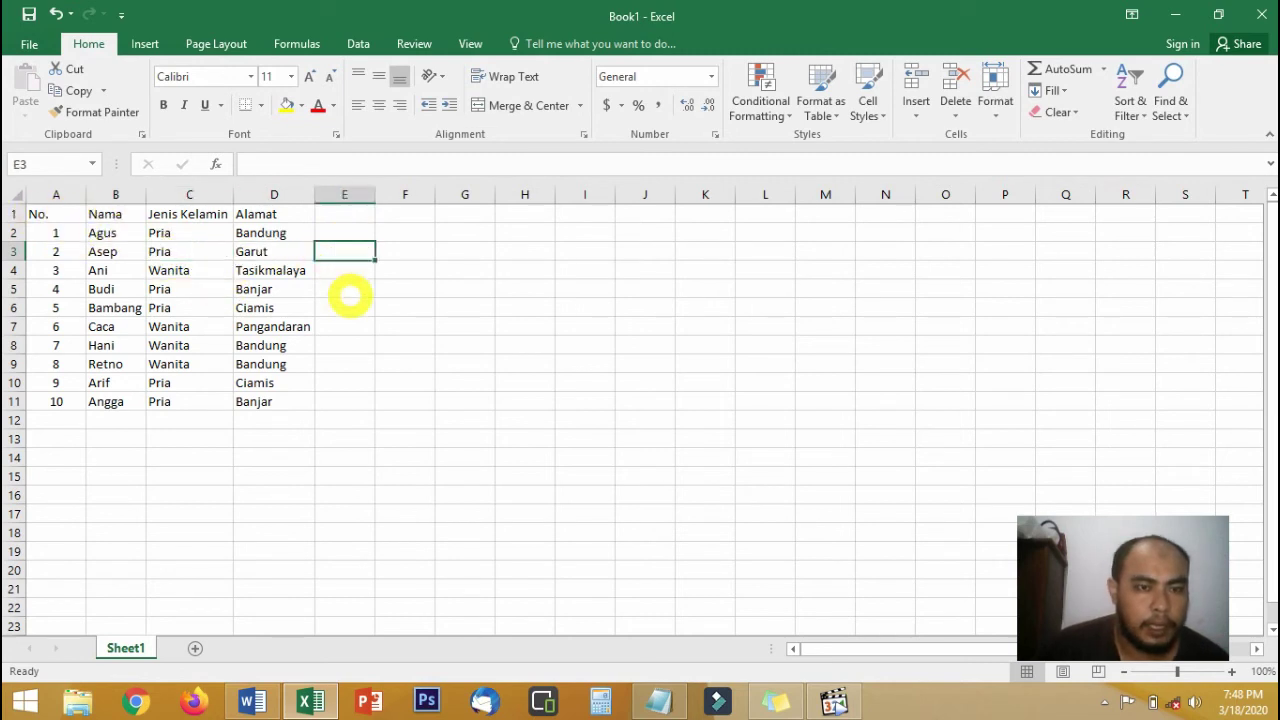
{"action": "type", "text": "s"}
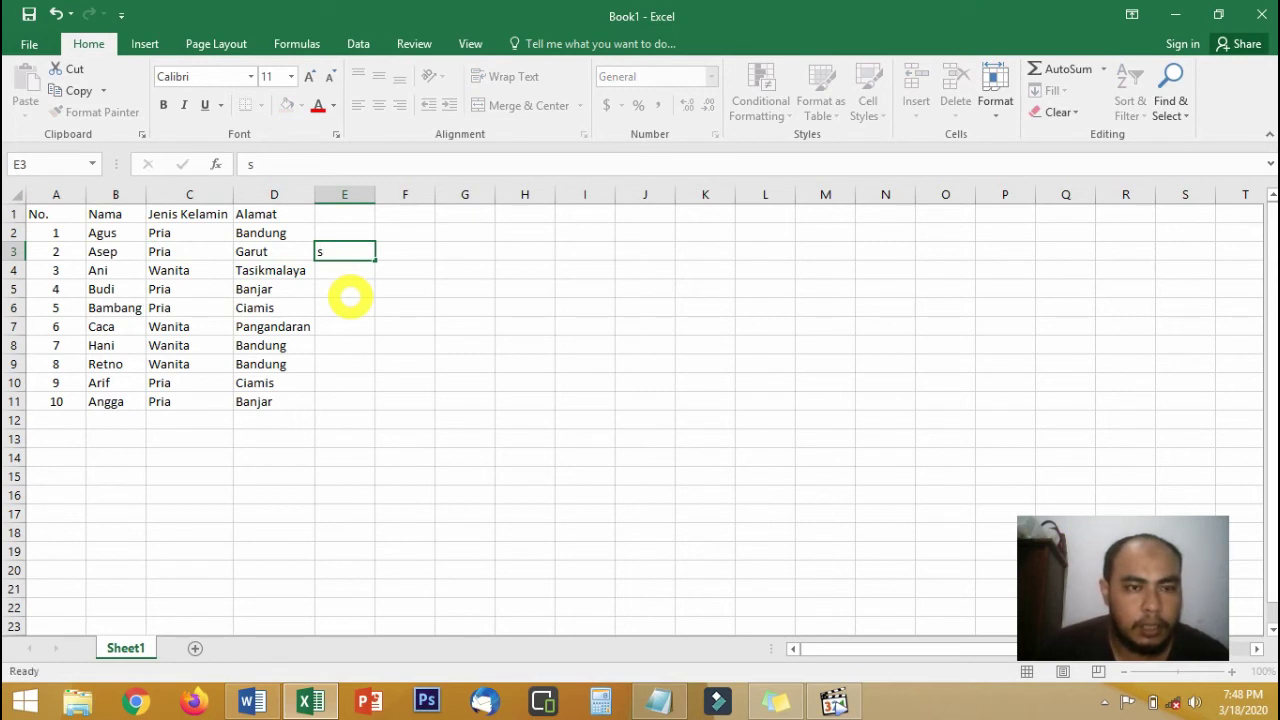
{"action": "key", "text": "Escape"}
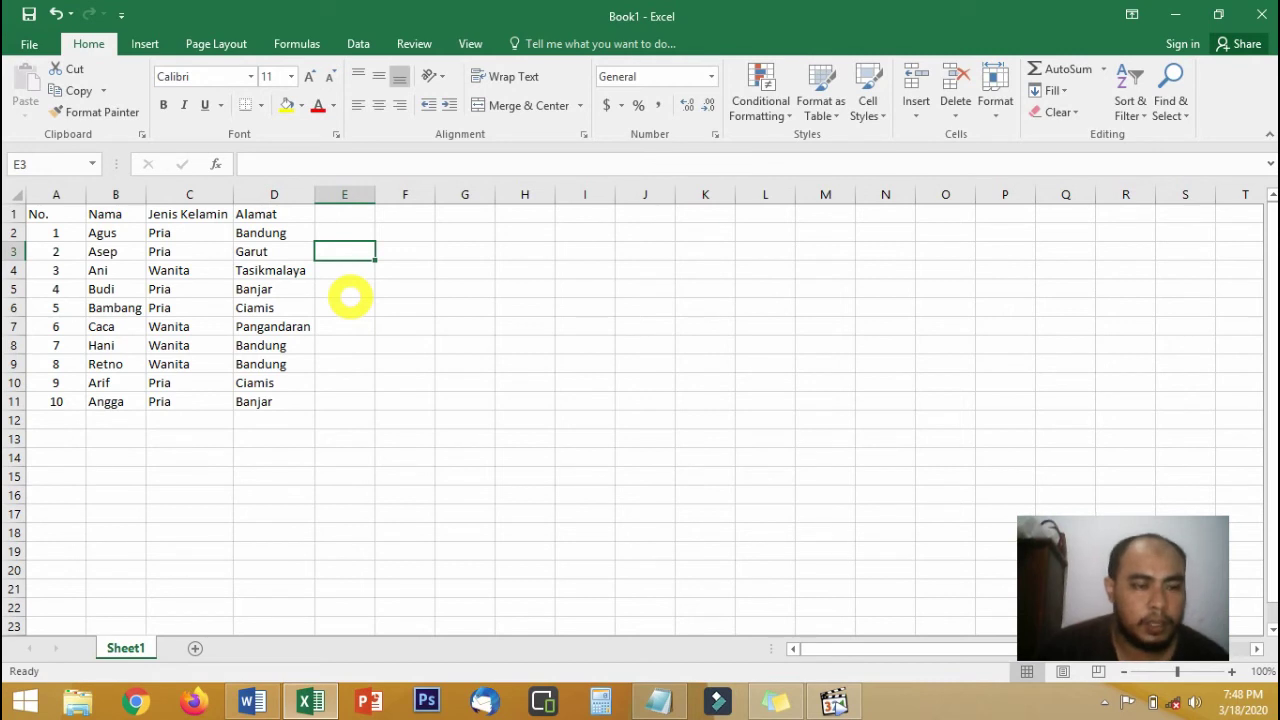
{"action": "left_click", "coordinate": [215, 383]}
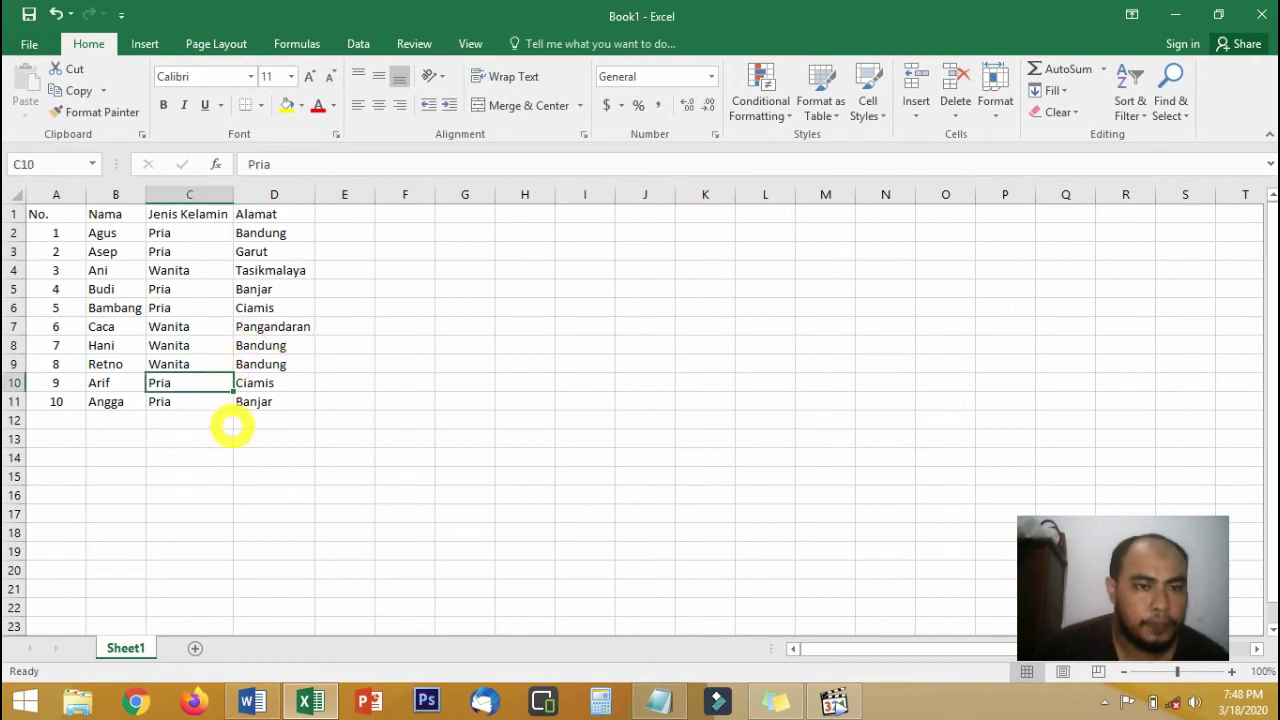
{"action": "left_click", "coordinate": [204, 425]}
{"action": "left_click", "coordinate": [63, 423]}
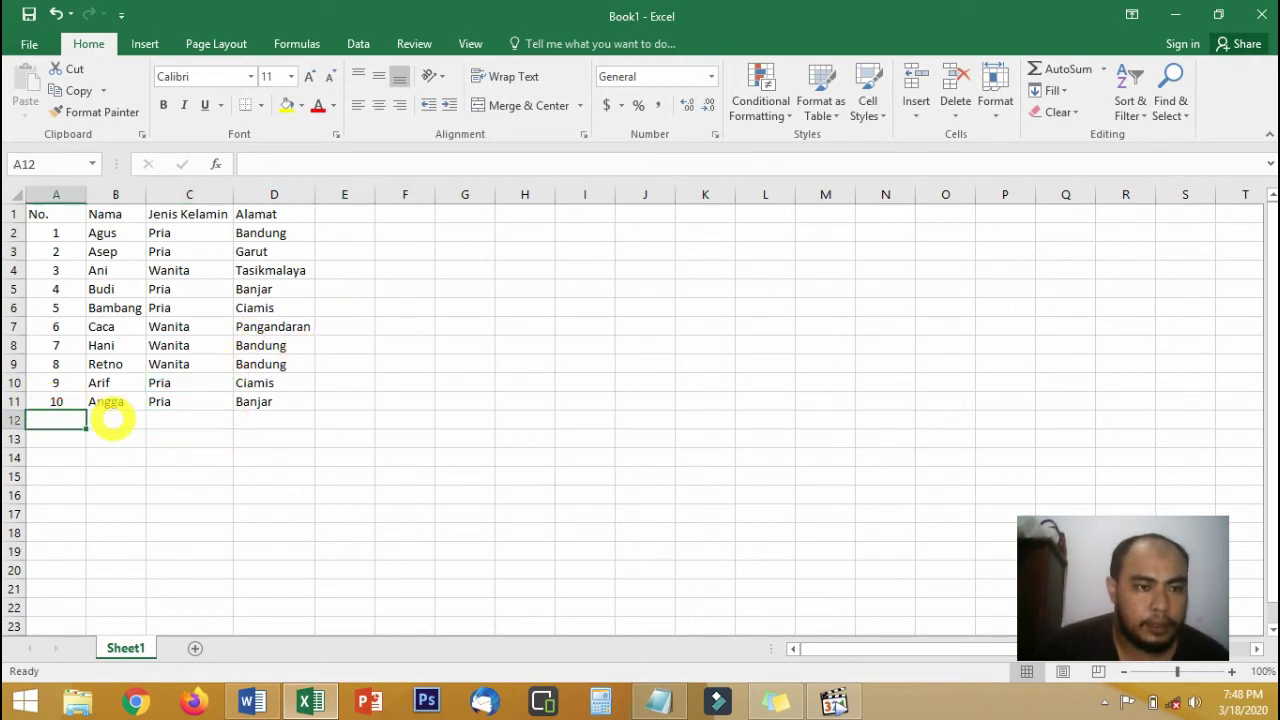
{"action": "left_click", "coordinate": [128, 420]}
{"action": "left_click", "coordinate": [183, 420]}
{"action": "left_click", "coordinate": [289, 420]}
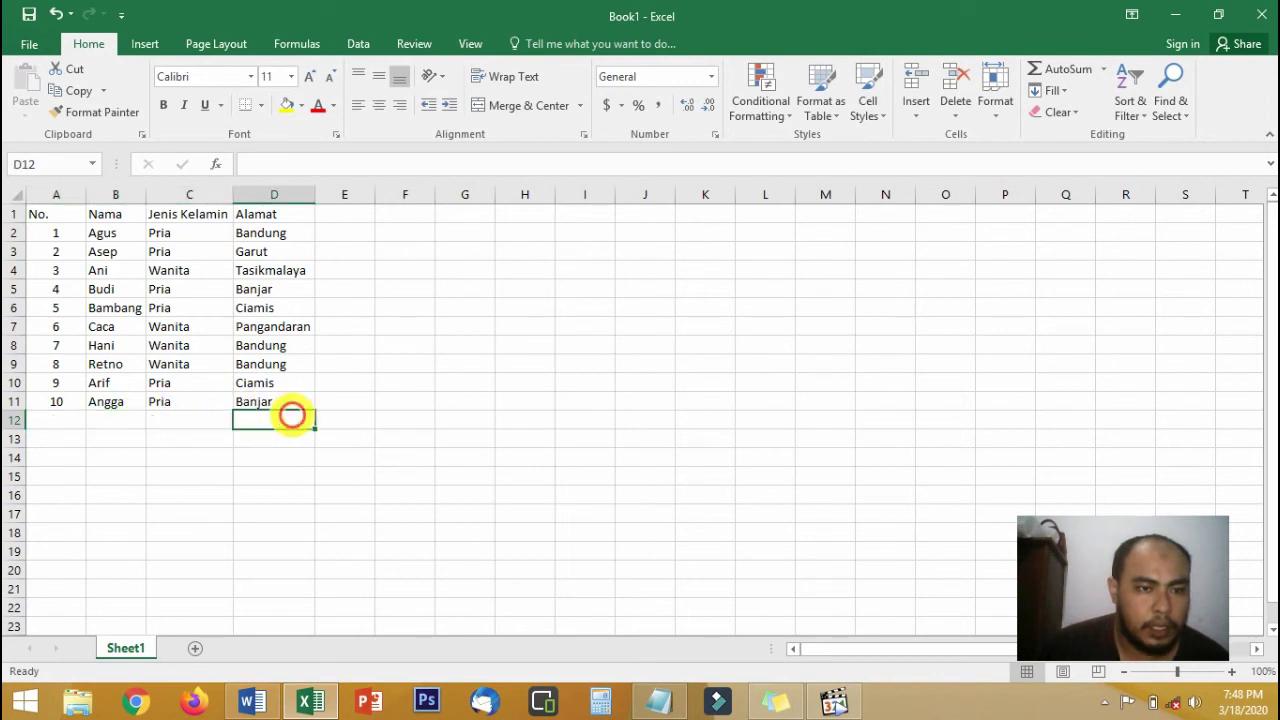
{"action": "left_click", "coordinate": [344, 215]}
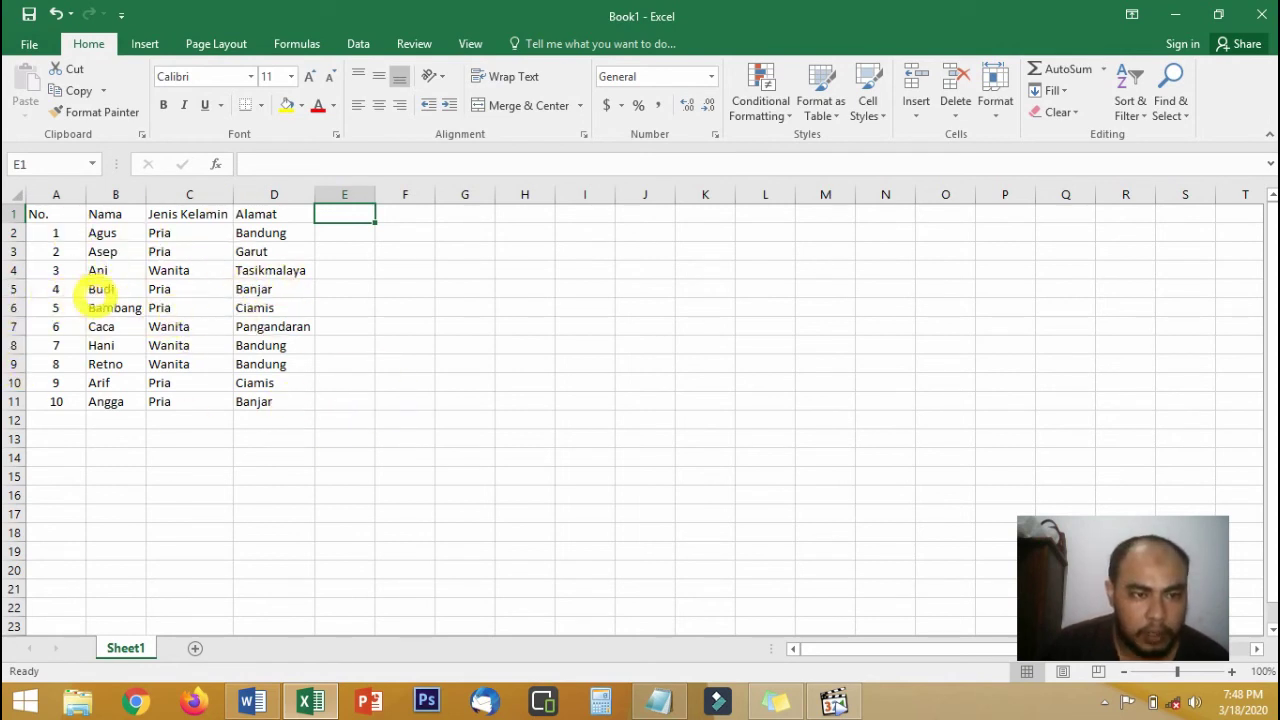
Step: Insert a blank row above row 6, between entries 4 and 5, and undo the insertion
{"action": "right_click", "coordinate": [14, 308]}
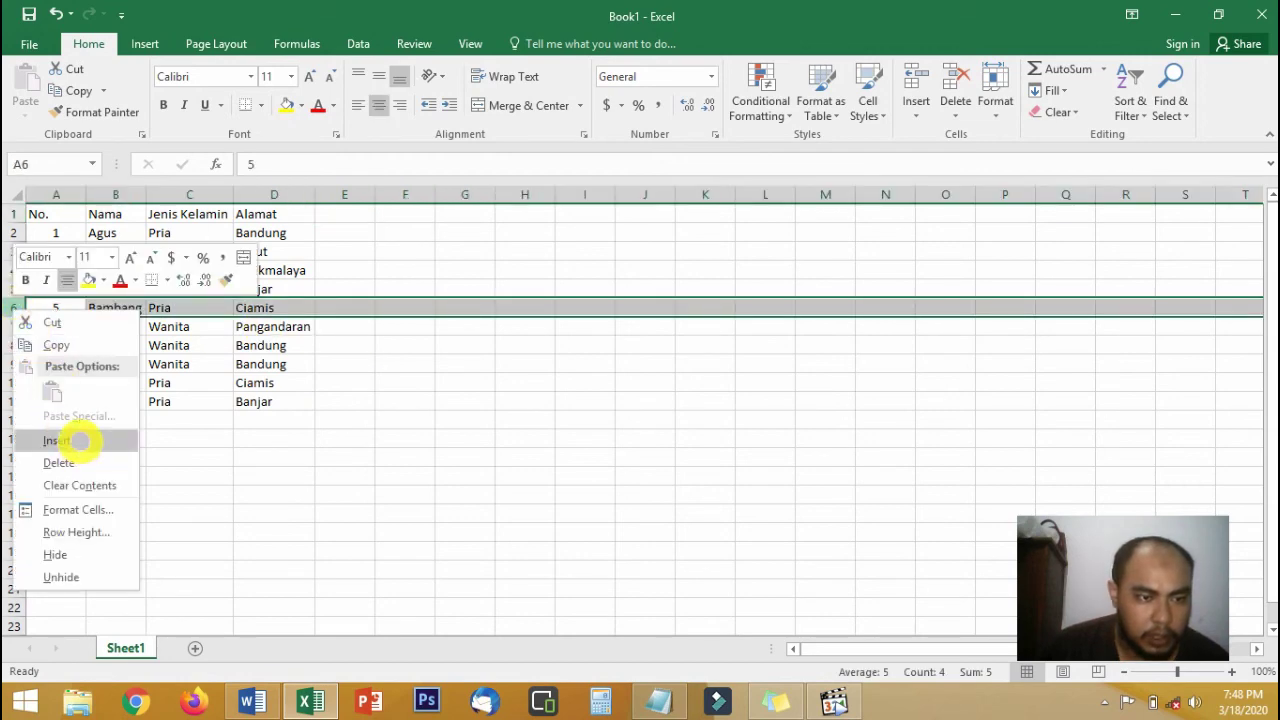
{"action": "left_click", "coordinate": [78, 444]}
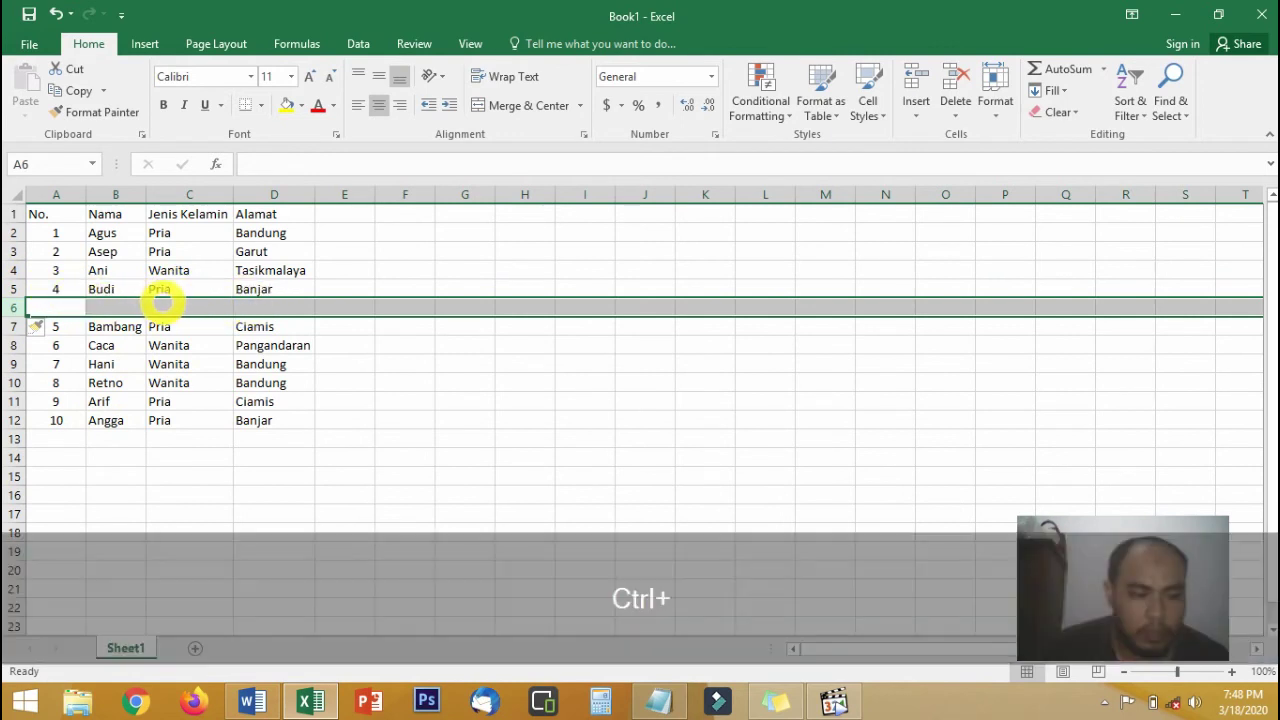
{"action": "key", "text": "ctrl+z"}
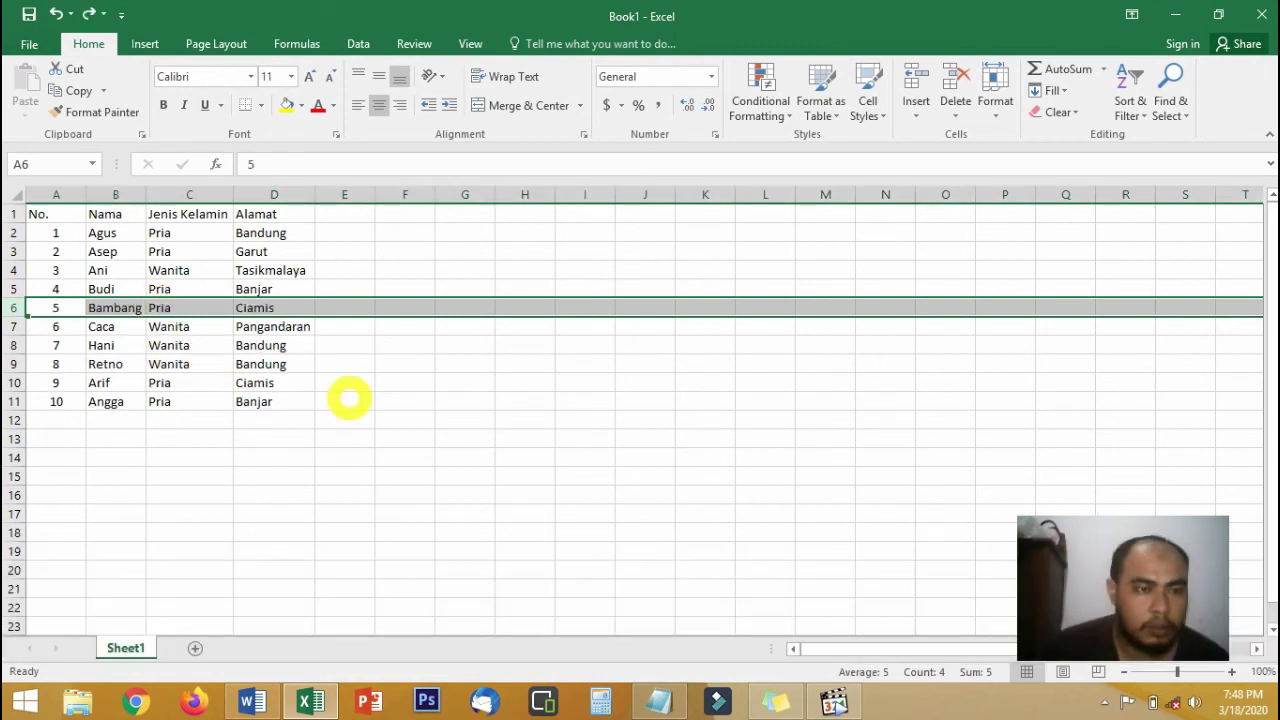
Step: Center the header row entries No., Nama, Jenis Kelamin and Alamat in cells A1 to D1
{"action": "left_click", "coordinate": [255, 346]}
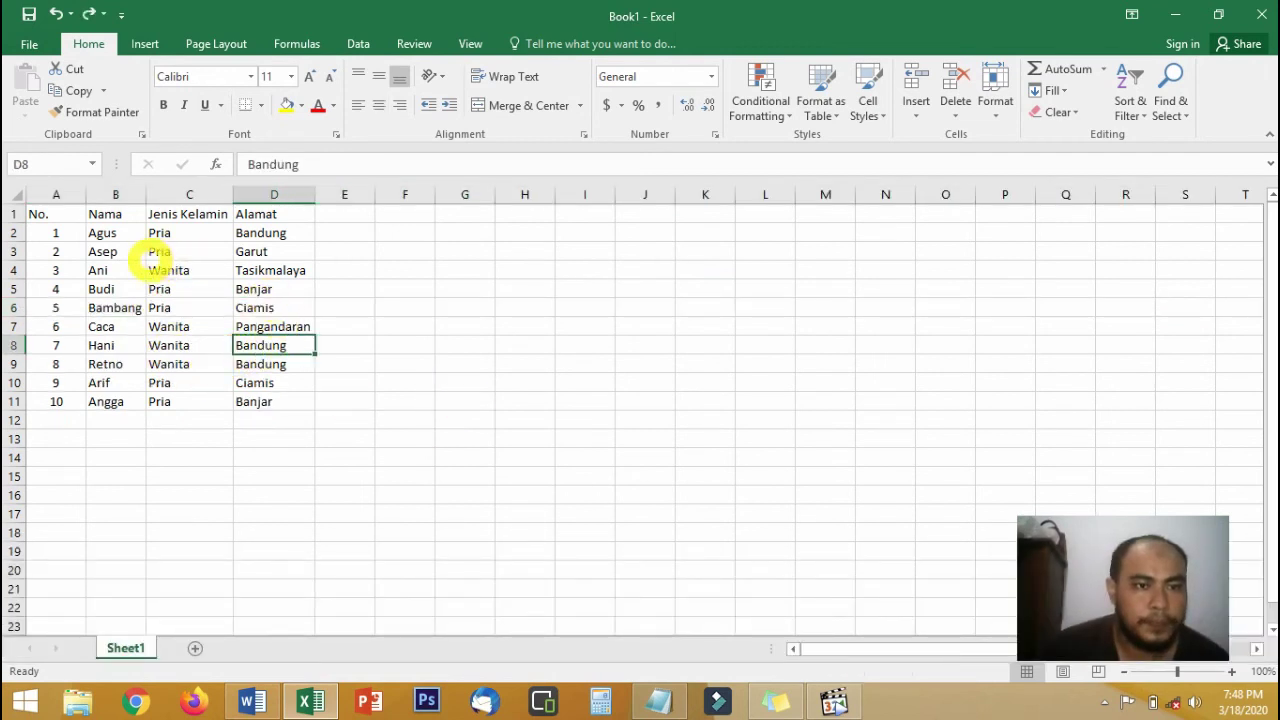
{"action": "left_click", "coordinate": [156, 252]}
{"action": "left_click", "coordinate": [68, 251]}
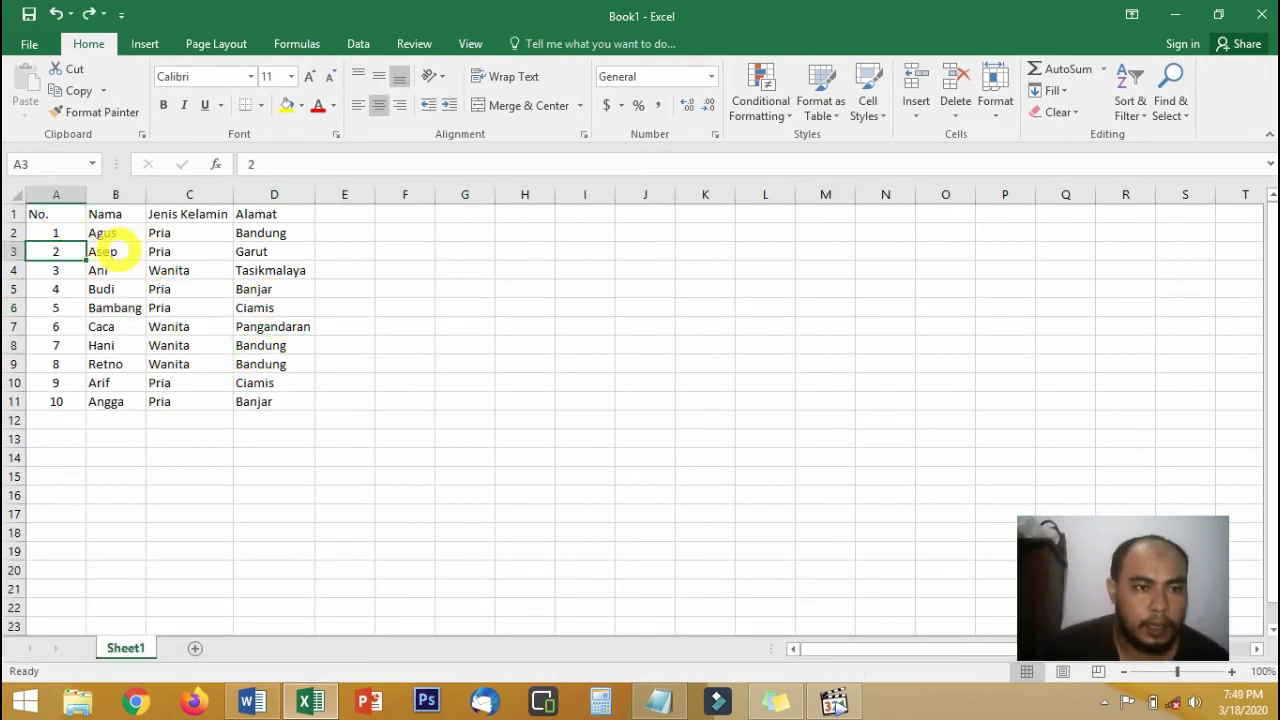
{"action": "left_click", "coordinate": [40, 214]}
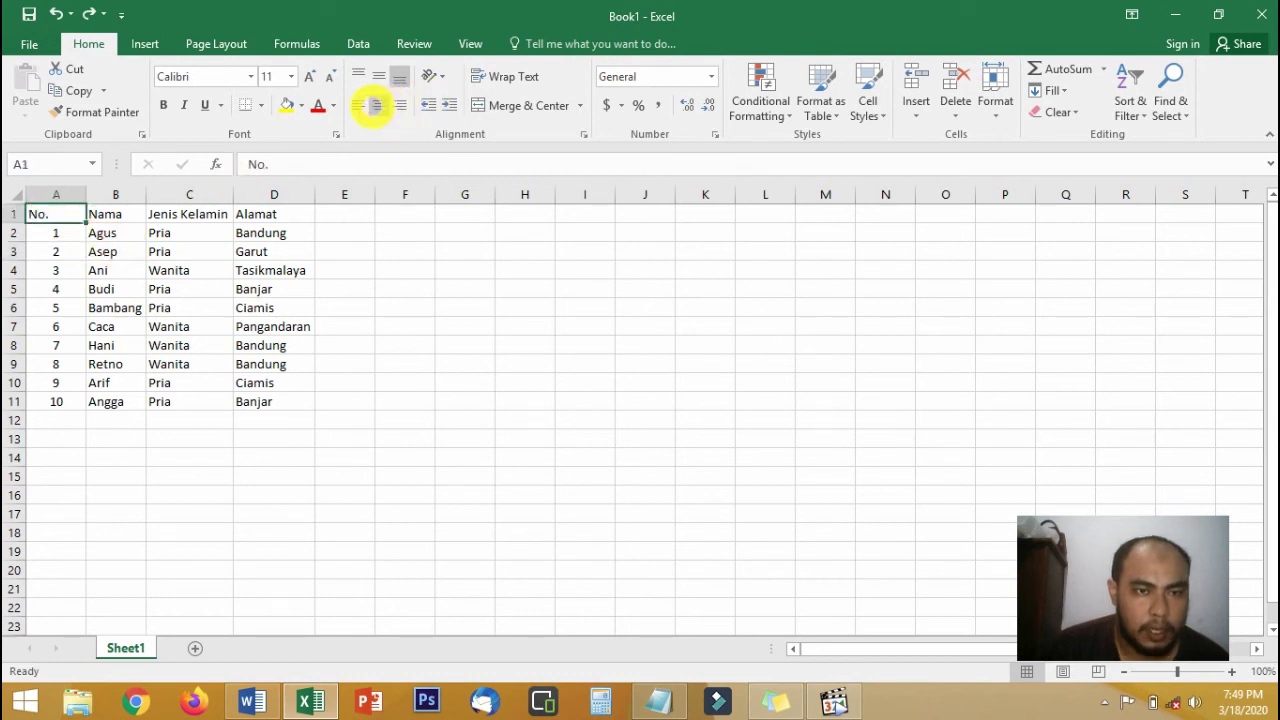
{"action": "left_click", "coordinate": [377, 105]}
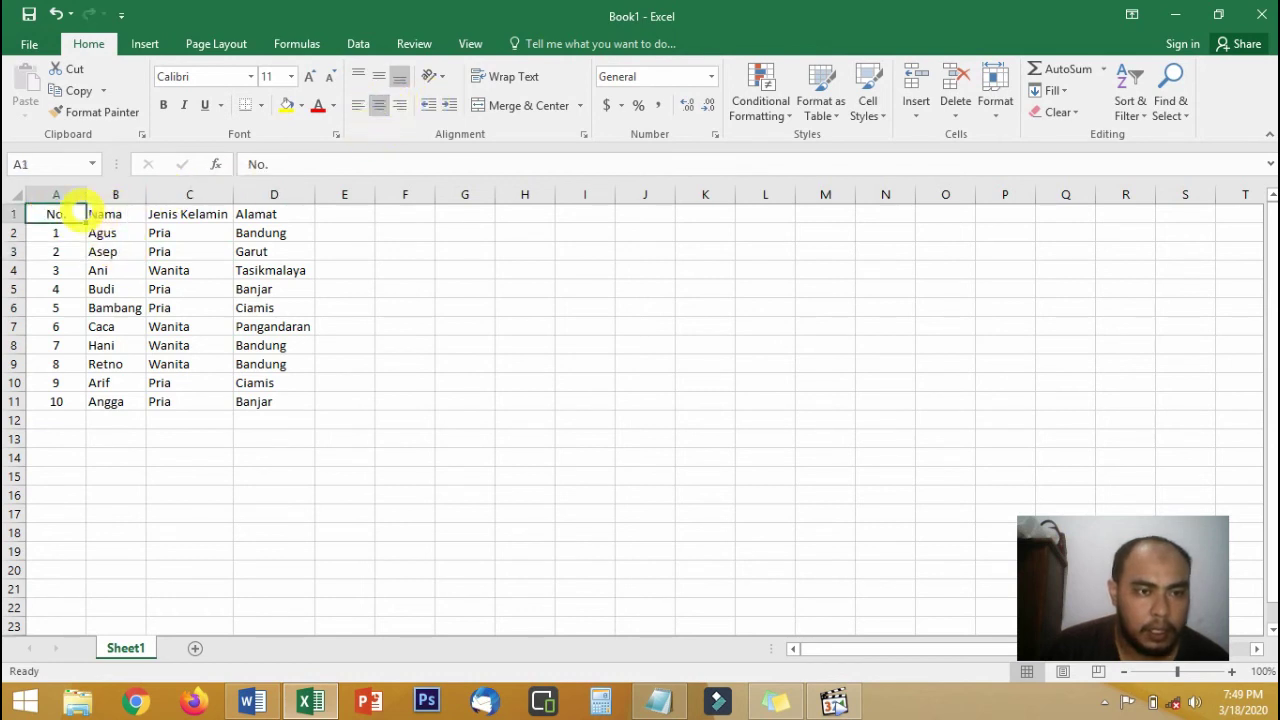
{"action": "left_click_drag", "start_coordinate": [56, 213], "coordinate": [297, 214]}
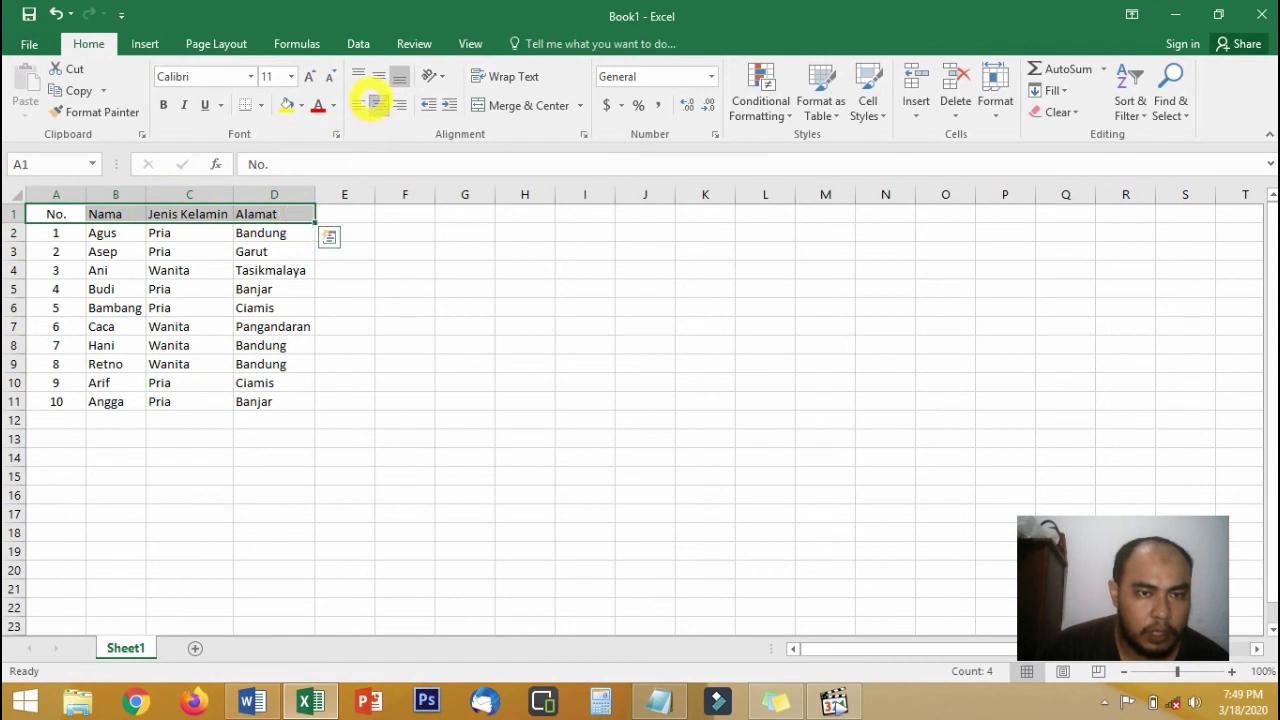
{"action": "left_click", "coordinate": [377, 103]}
{"action": "left_click", "coordinate": [377, 103]}
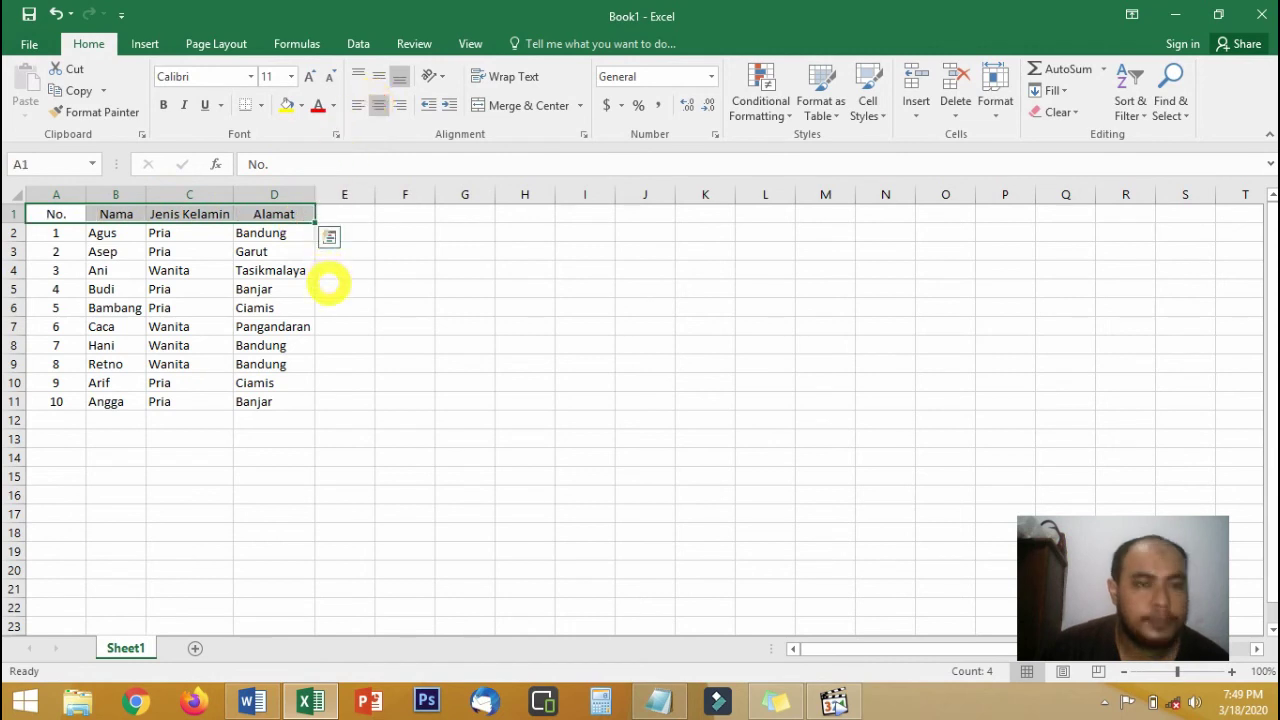
Step: Center the Jenis Kelamin and Alamat entries in cells C2 to D11
{"action": "left_click", "coordinate": [300, 289]}
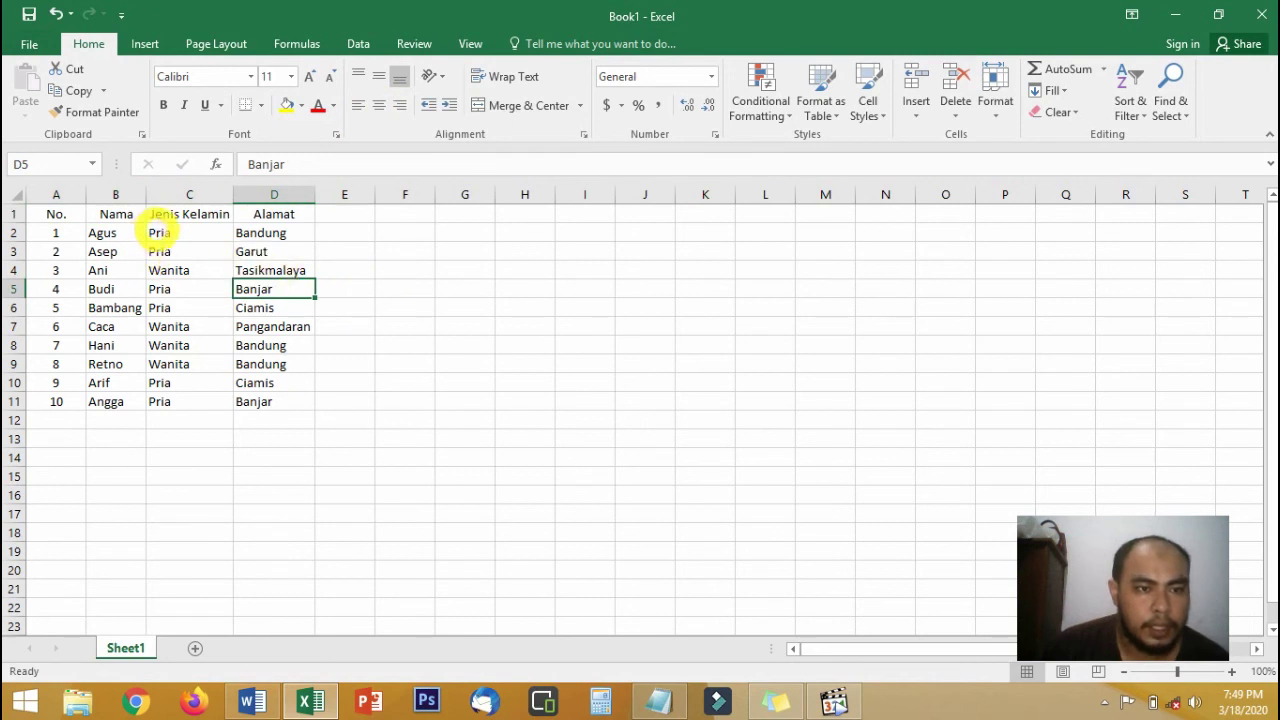
{"action": "left_click_drag", "start_coordinate": [160, 232], "coordinate": [289, 403]}
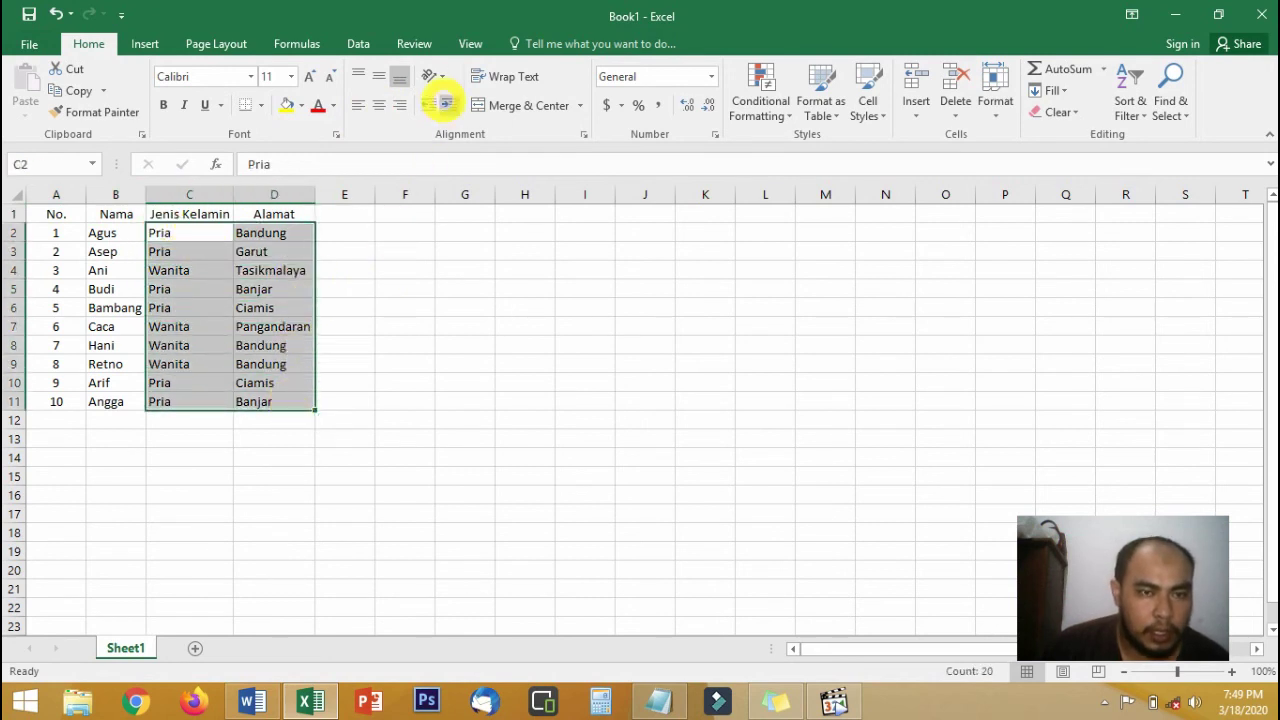
{"action": "left_click", "coordinate": [380, 105]}
{"action": "left_click", "coordinate": [466, 291]}
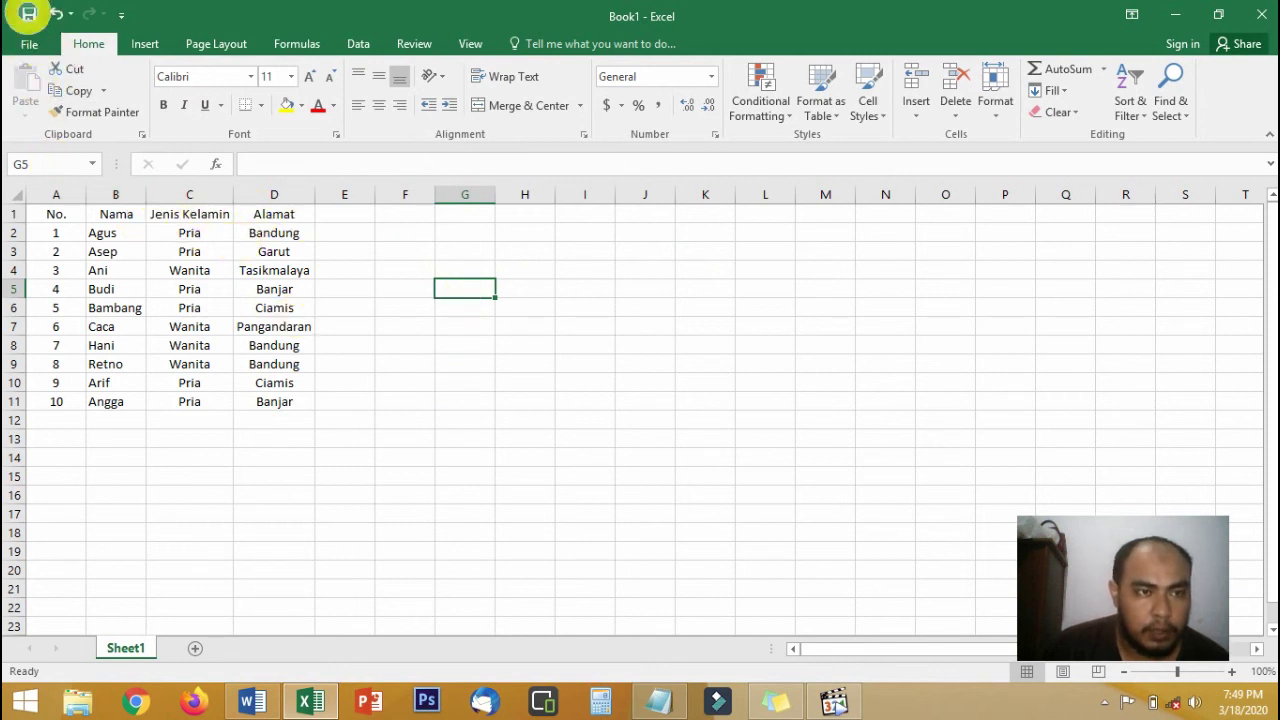
Step: Save the workbook as Latihan Excel in the Jurus Digital folder on drive D, as an Excel Workbook
{"action": "left_click", "coordinate": [38, 49]}
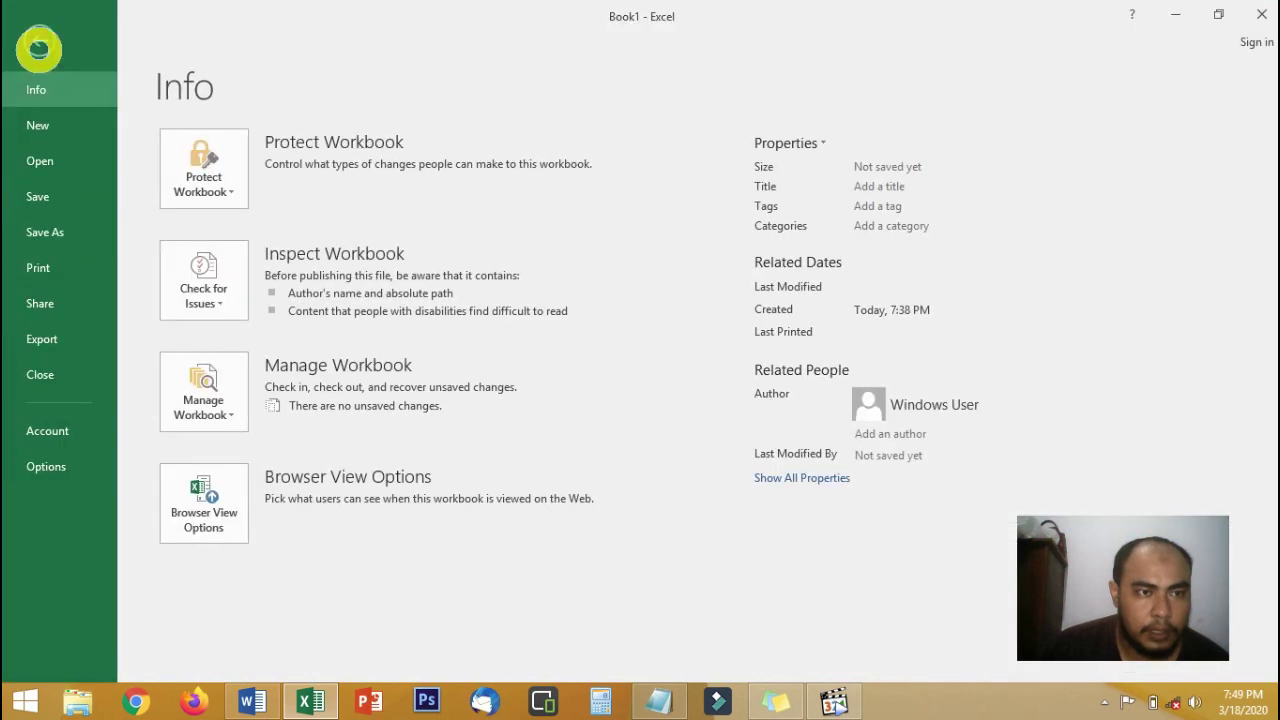
{"action": "left_click", "coordinate": [76, 196]}
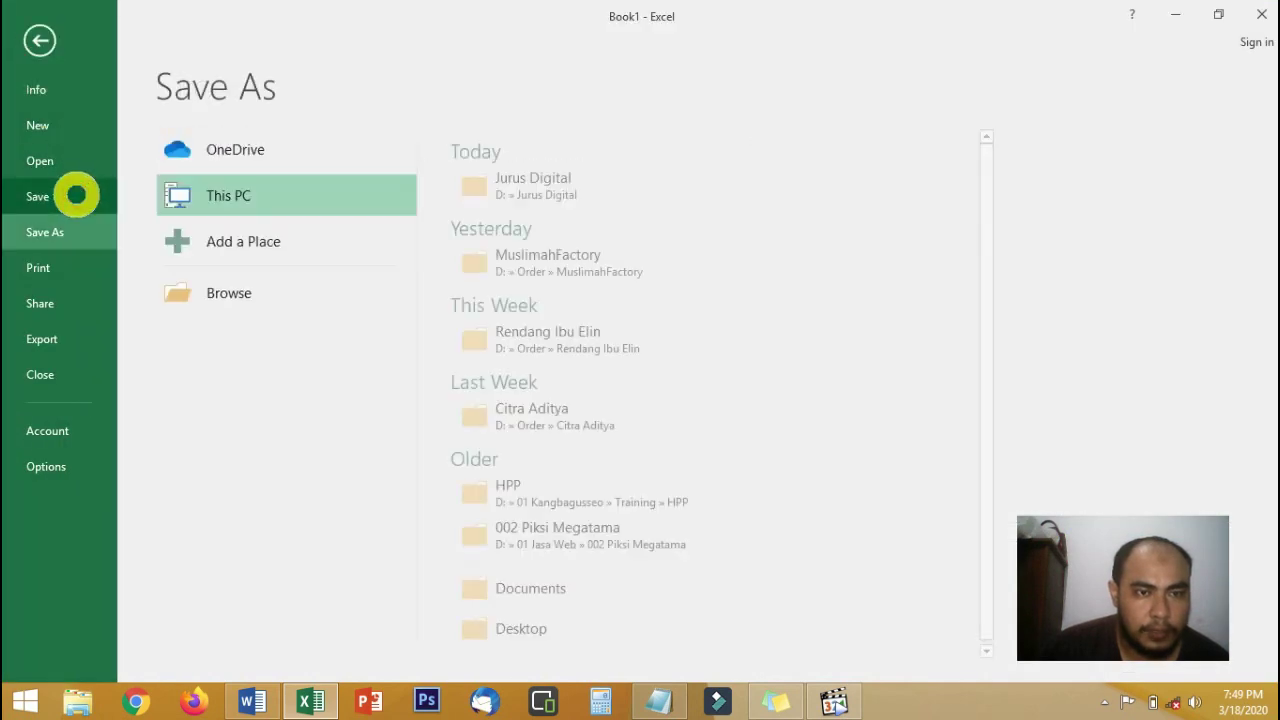
{"action": "left_click", "coordinate": [557, 183]}
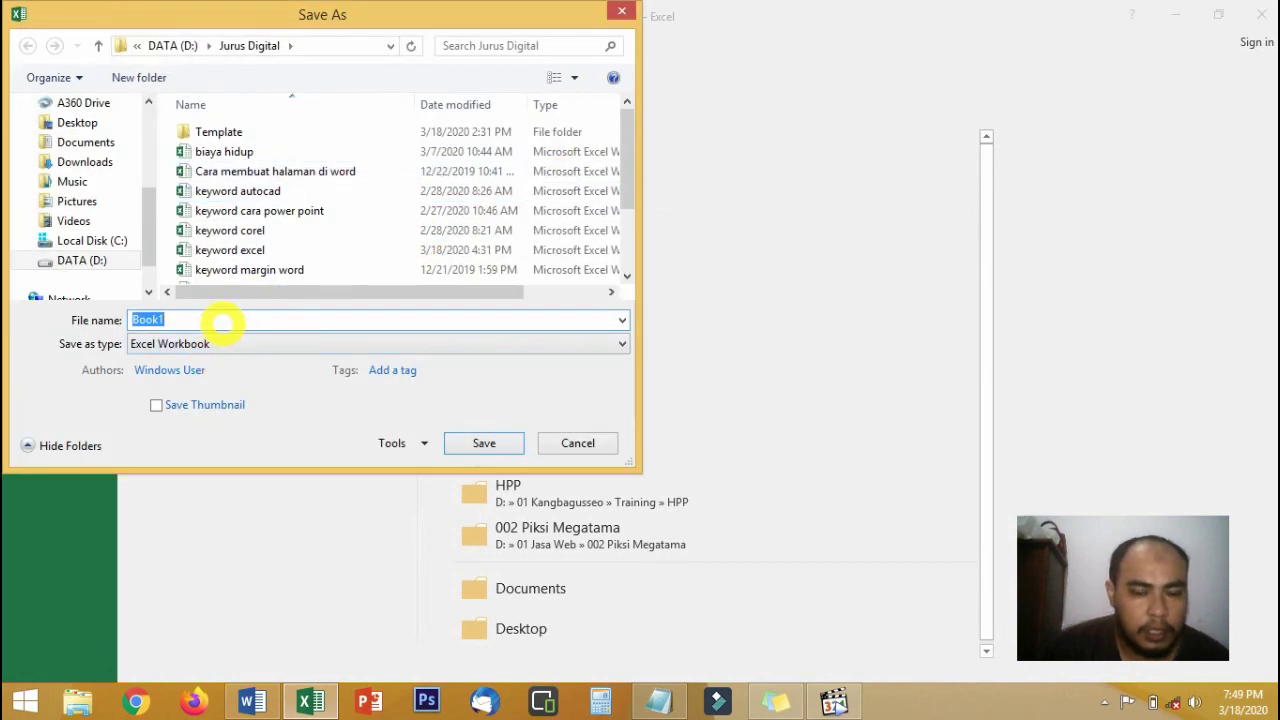
{"action": "type", "text": "Latih"}
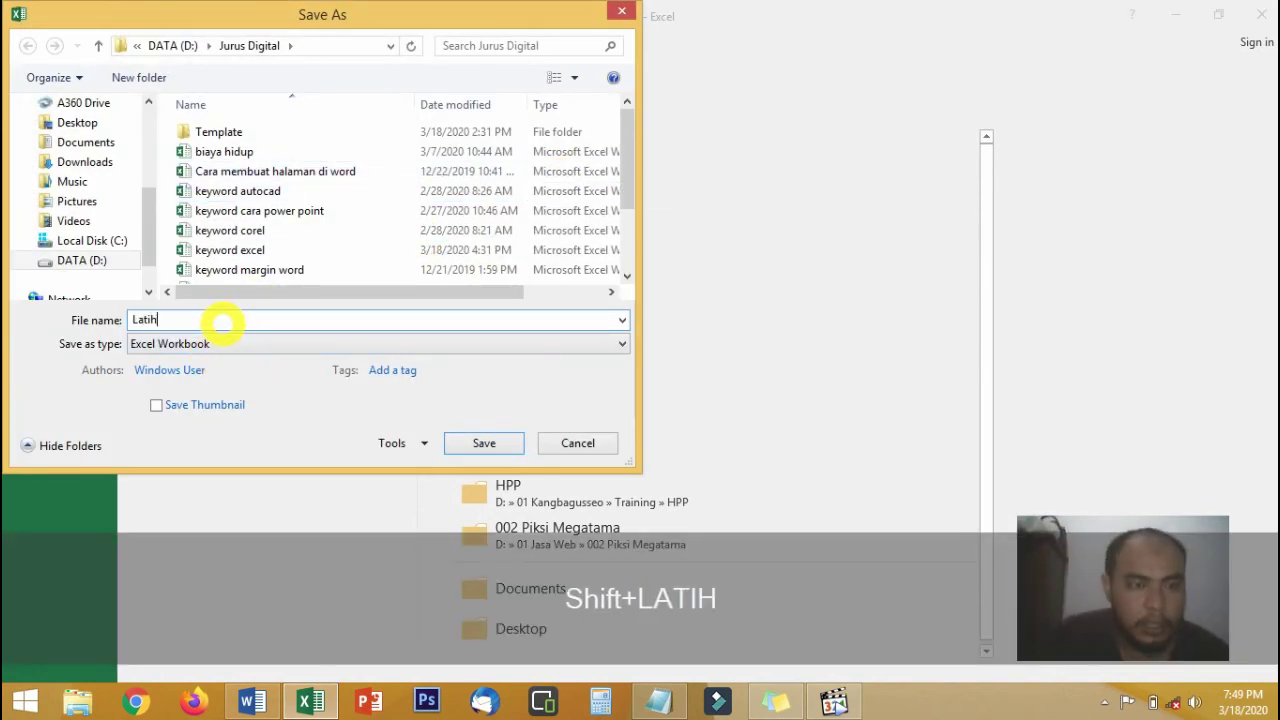
{"action": "type", "text": "an Ex"}
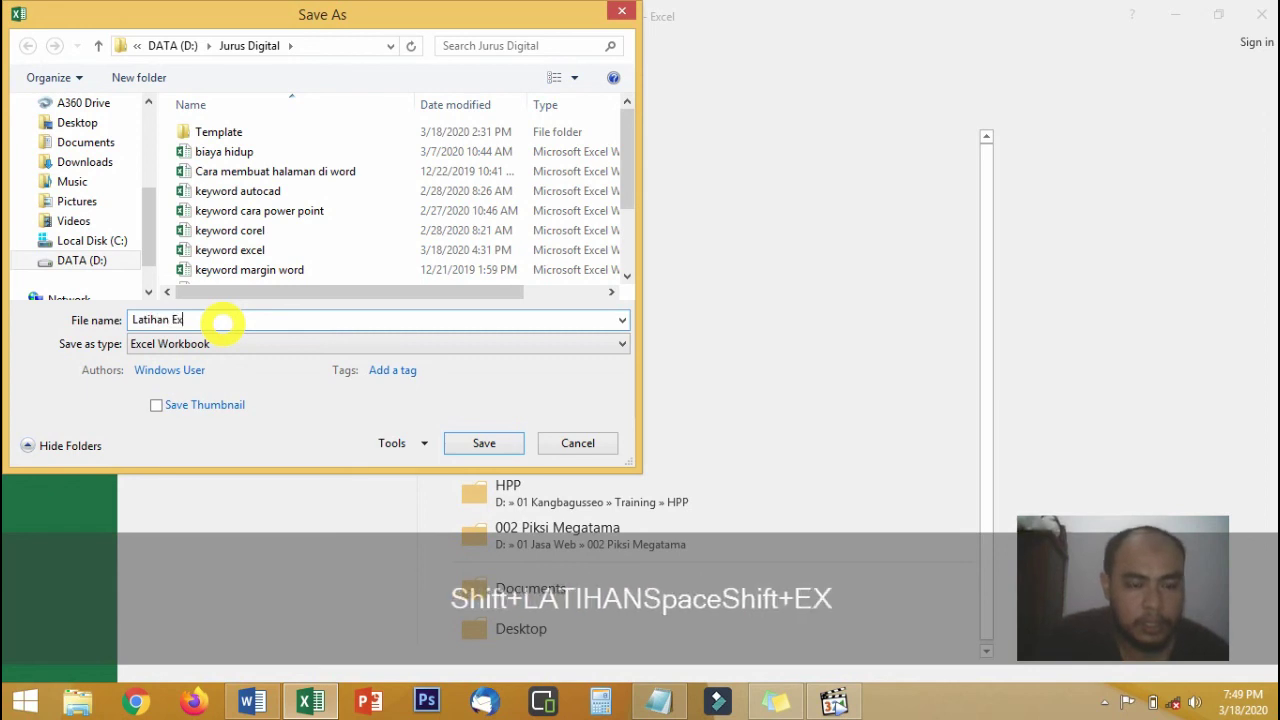
{"action": "type", "text": "cel"}
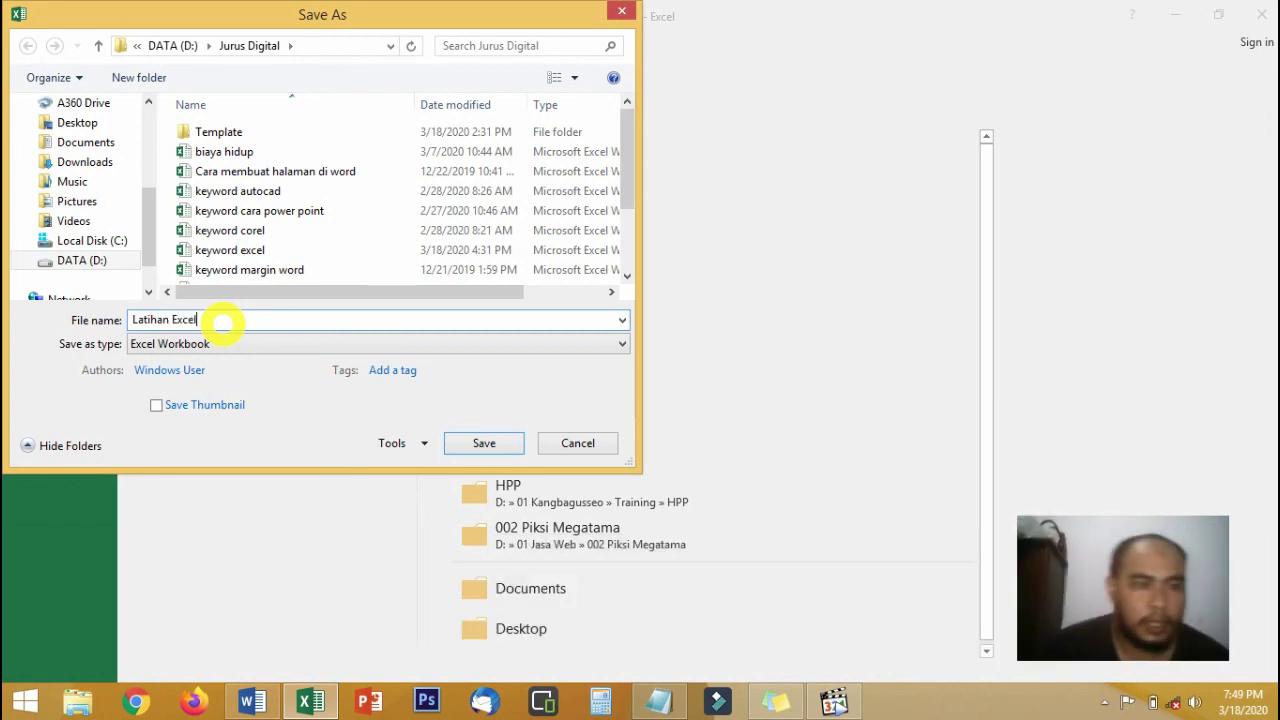
{"action": "left_click", "coordinate": [486, 442]}
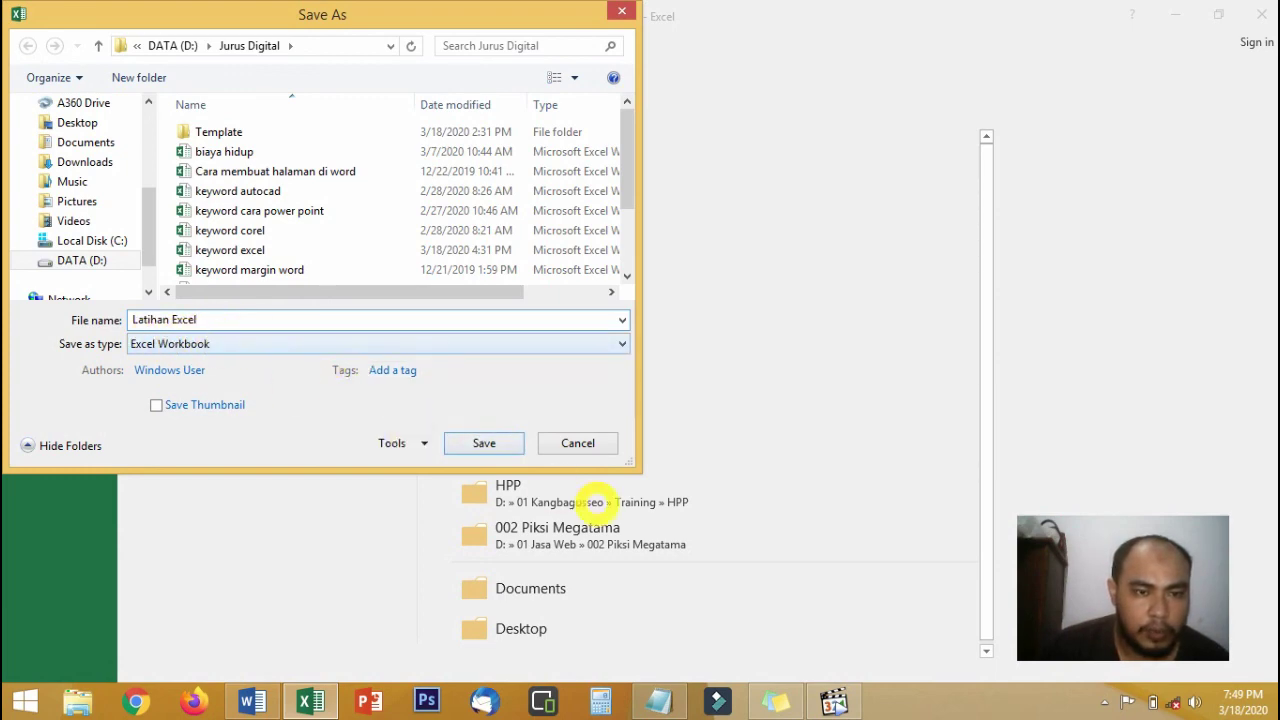
{"action": "left_click", "coordinate": [503, 443]}
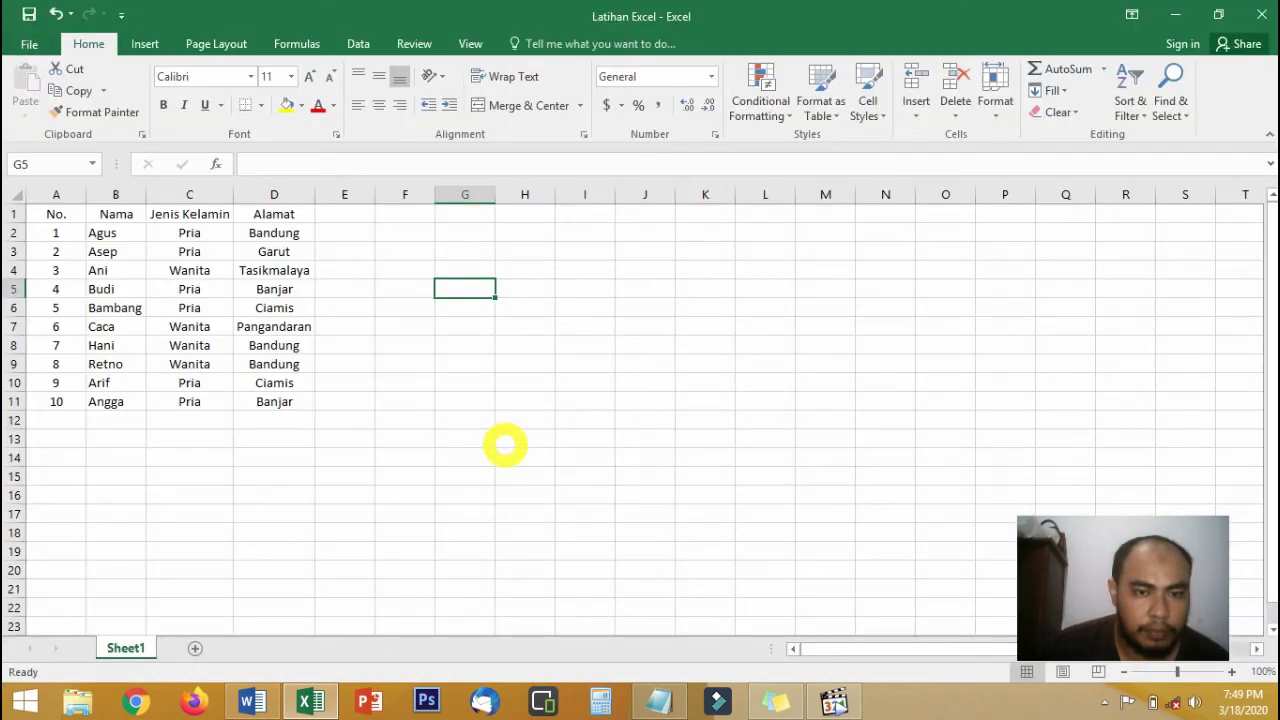